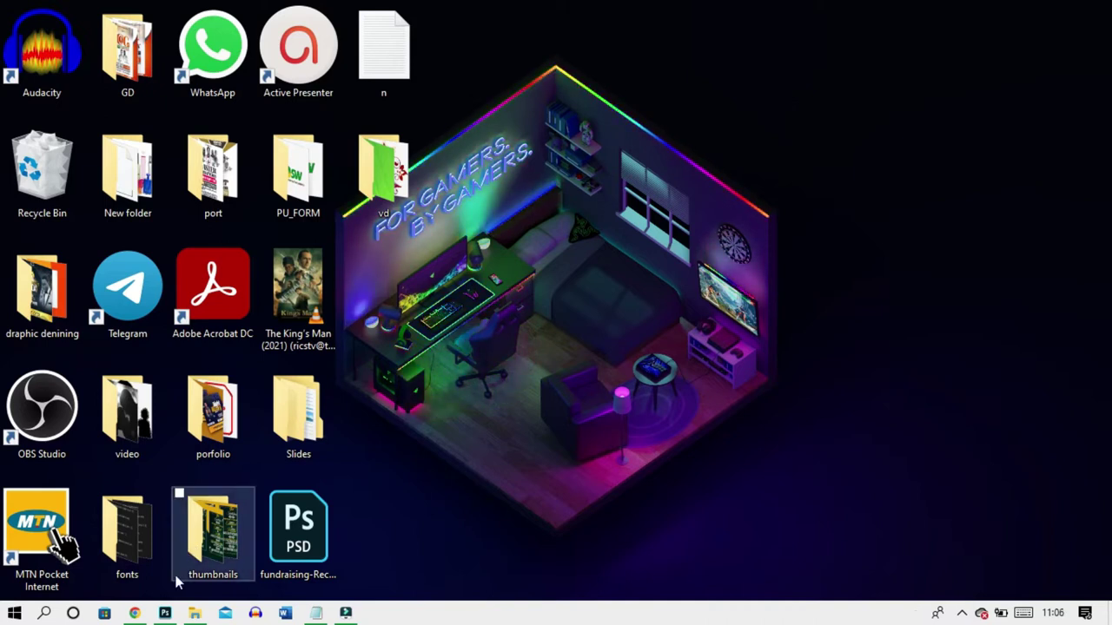
Switch to Photoshop and create a new 4 x 4 inch RGB document at 300 pixels/inch with a white background
mouse_move(165, 613)
click(158, 556)
click(37, 11)
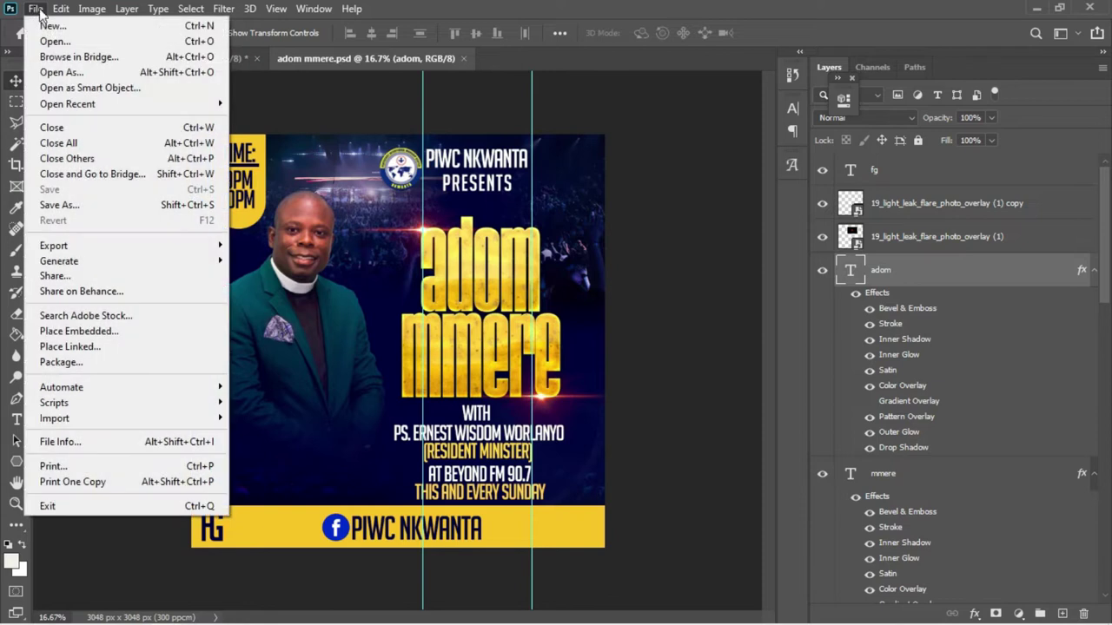
click(57, 20)
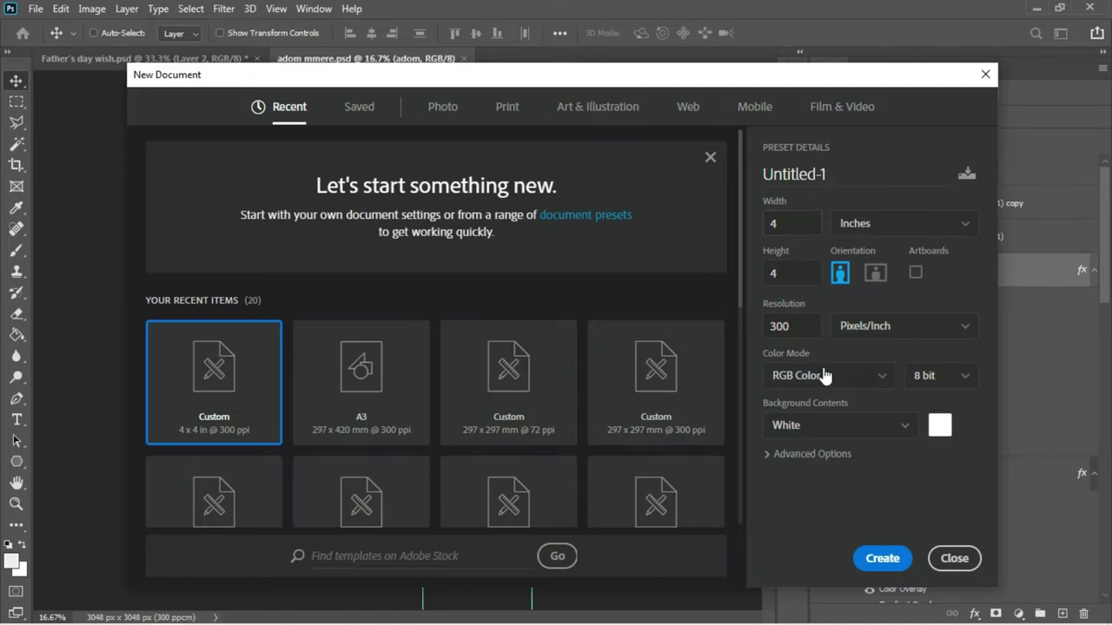
click(880, 556)
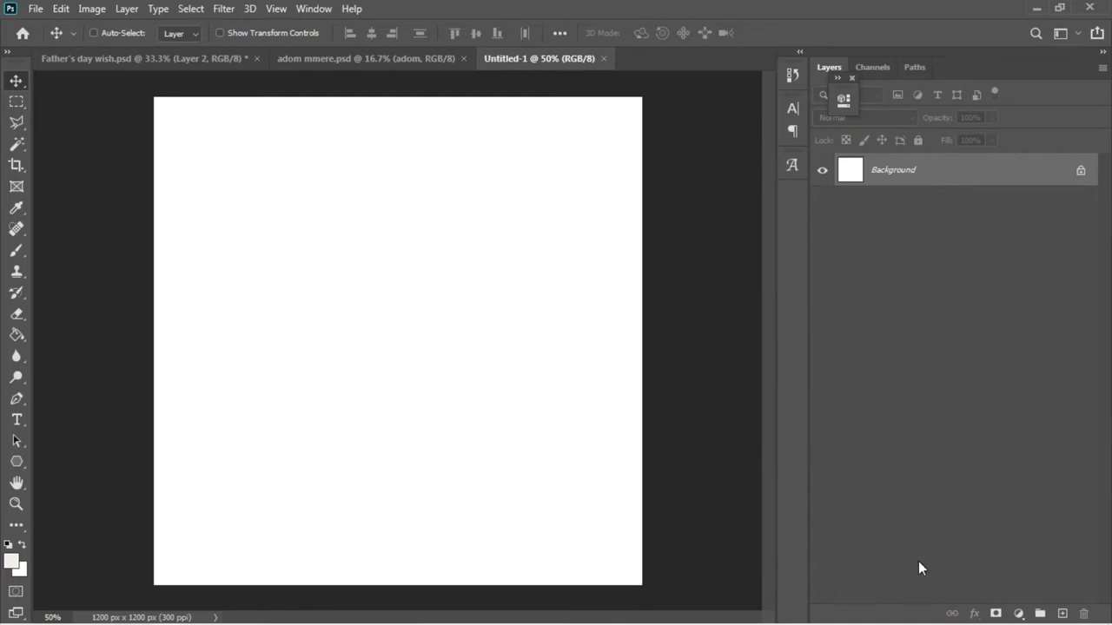
Copy the colour code from the Notepad notes and add a Solid Color fill layer in 010c45
mouse_move(415, 620)
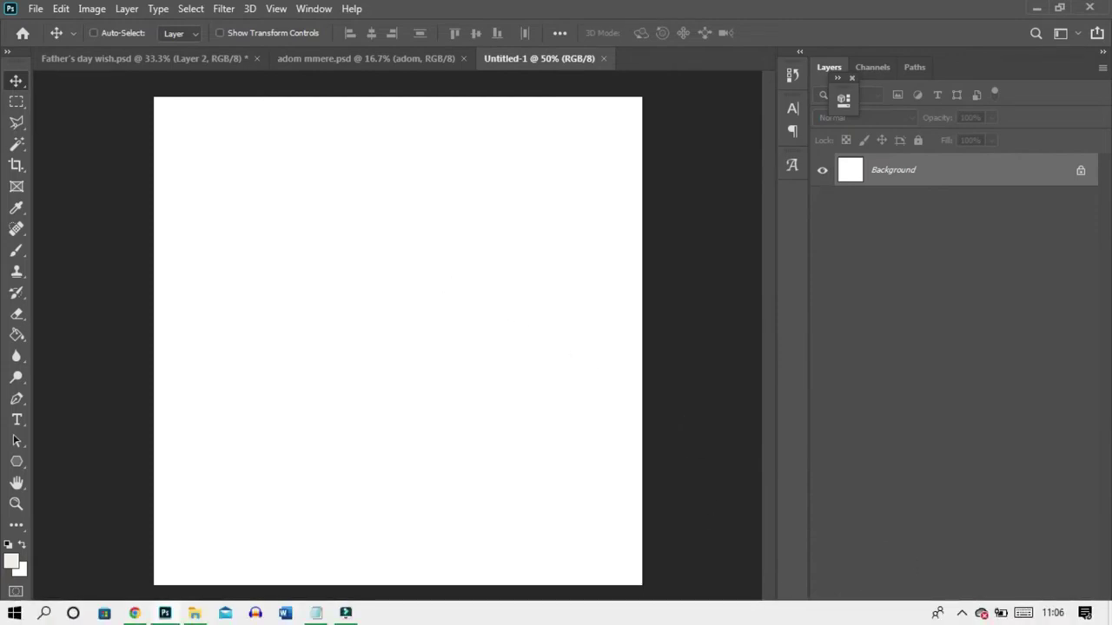
mouse_move(321, 615)
click(306, 556)
drag(343, 245, 274, 249)
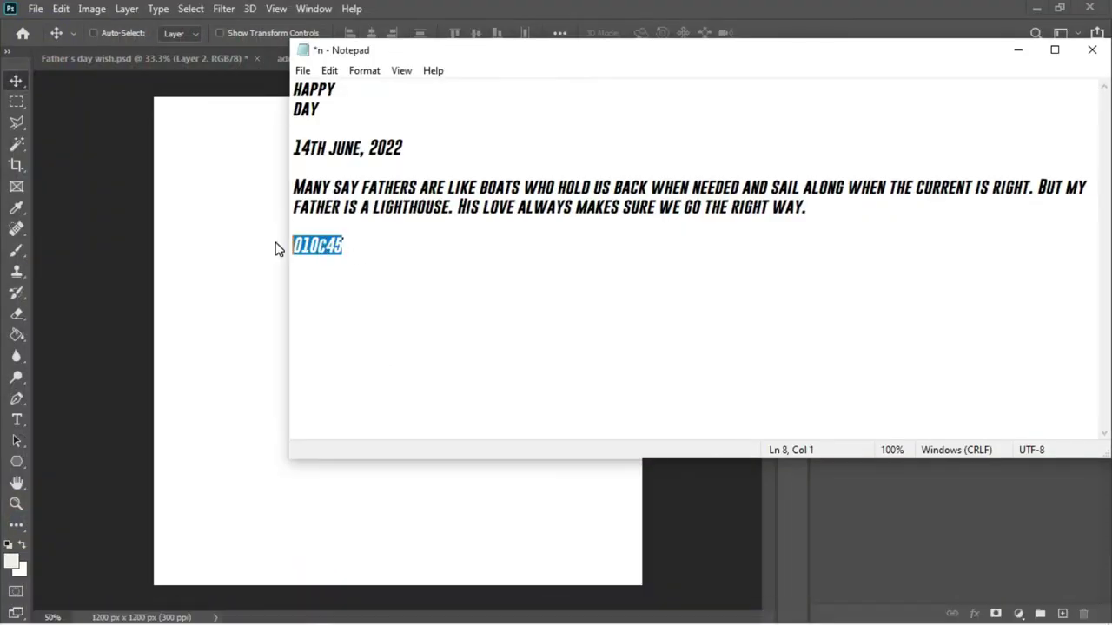
click(274, 249)
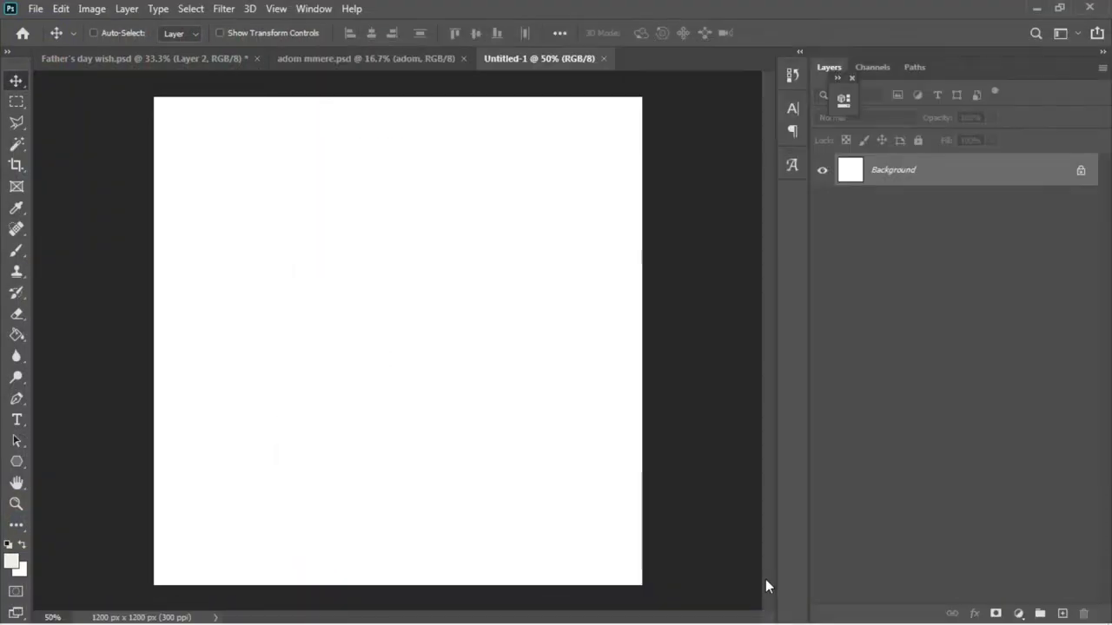
click(1018, 614)
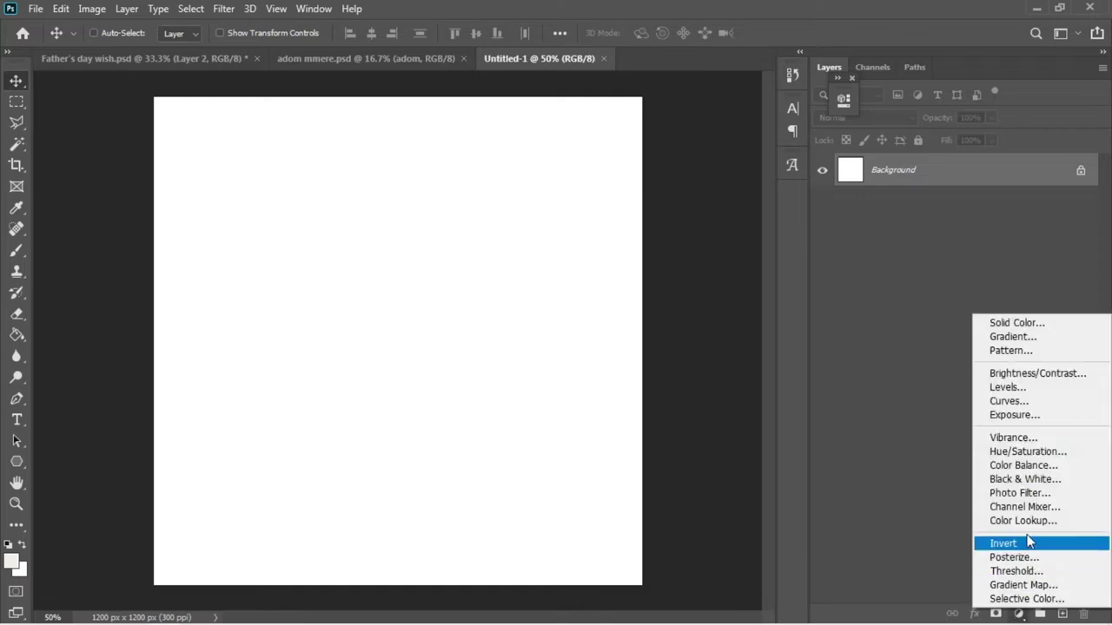
click(999, 324)
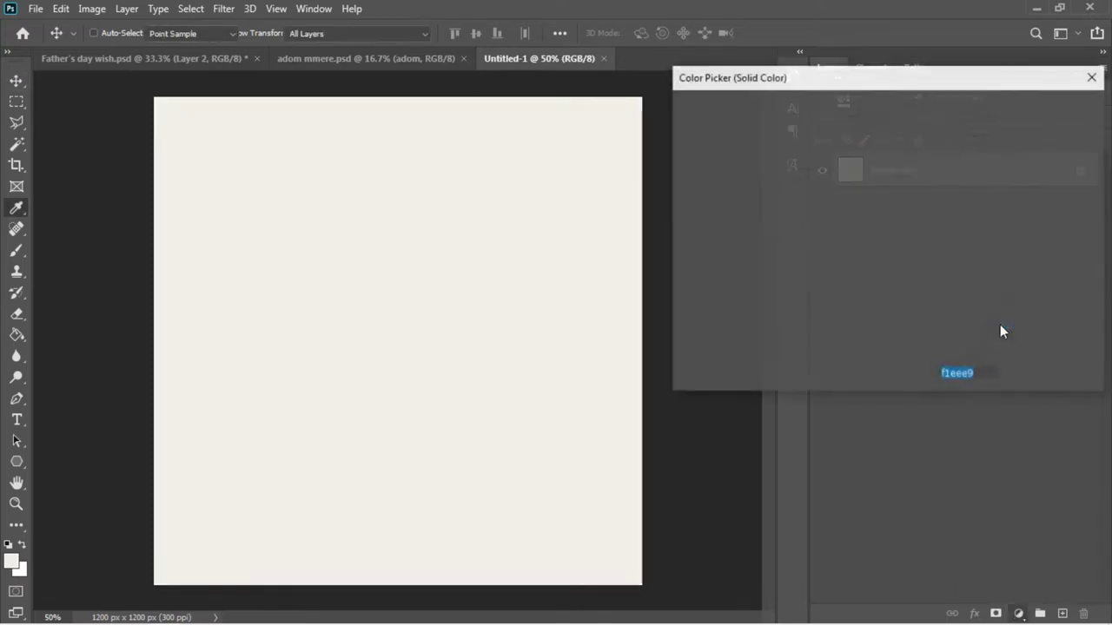
text(010c45)
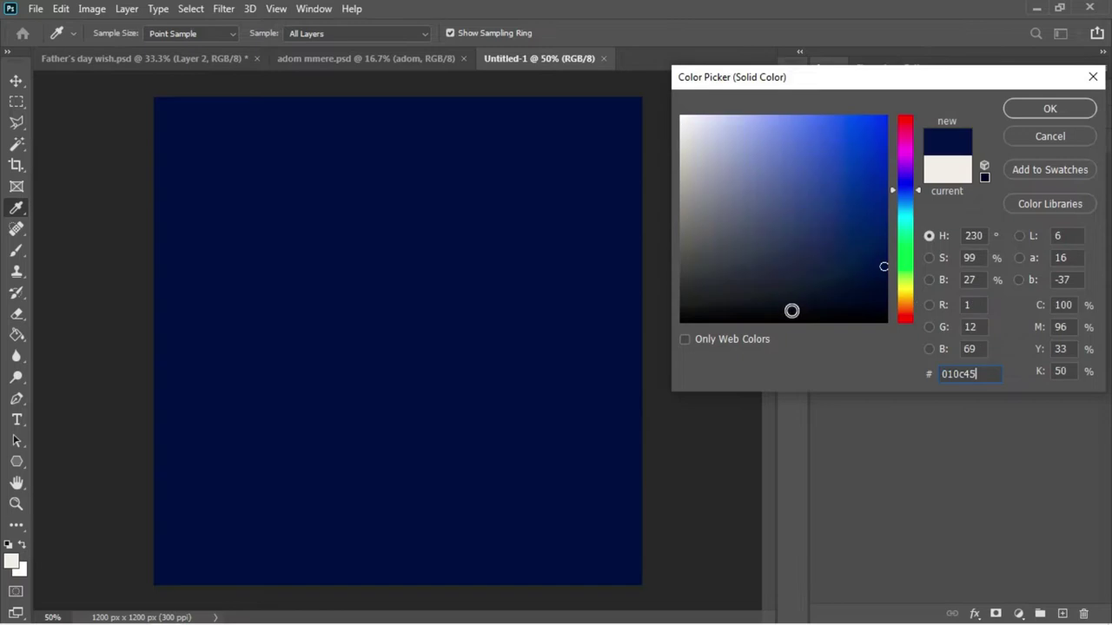
click(1048, 107)
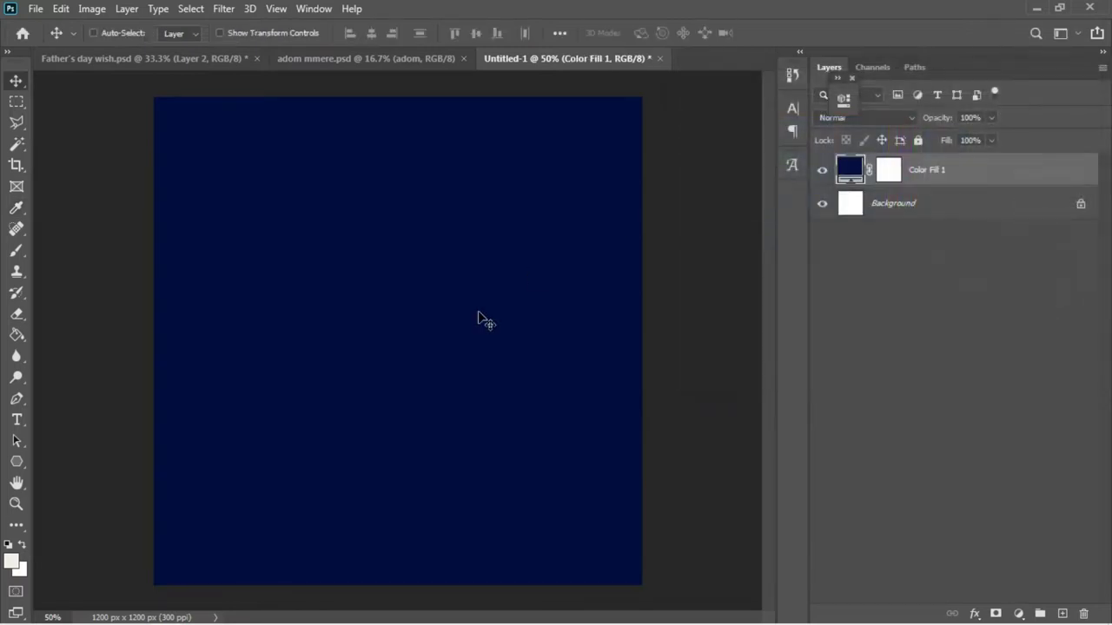
Place the sunset-person-love-people-69096 image from the video folder over the canvas, above the navy fill
mouse_move(195, 614)
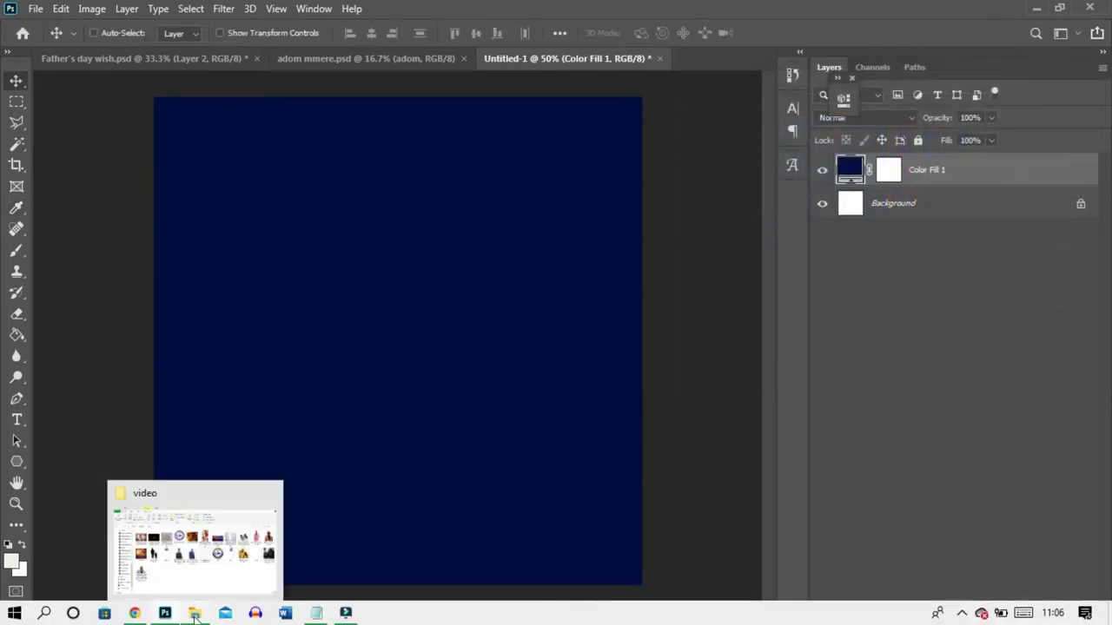
click(186, 533)
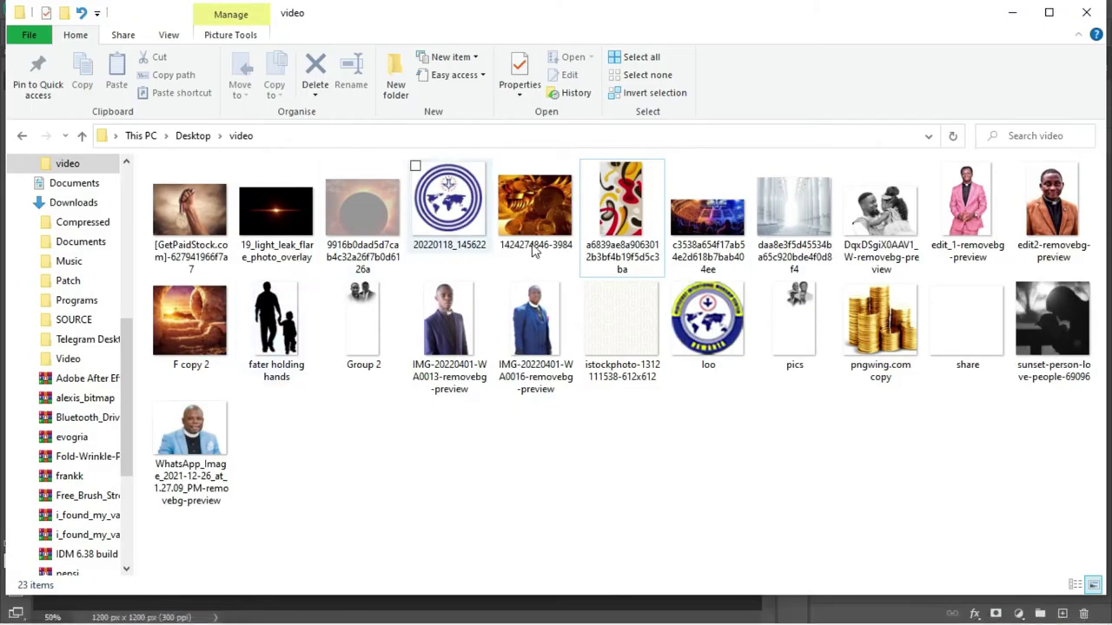
drag(1050, 300, 370, 326)
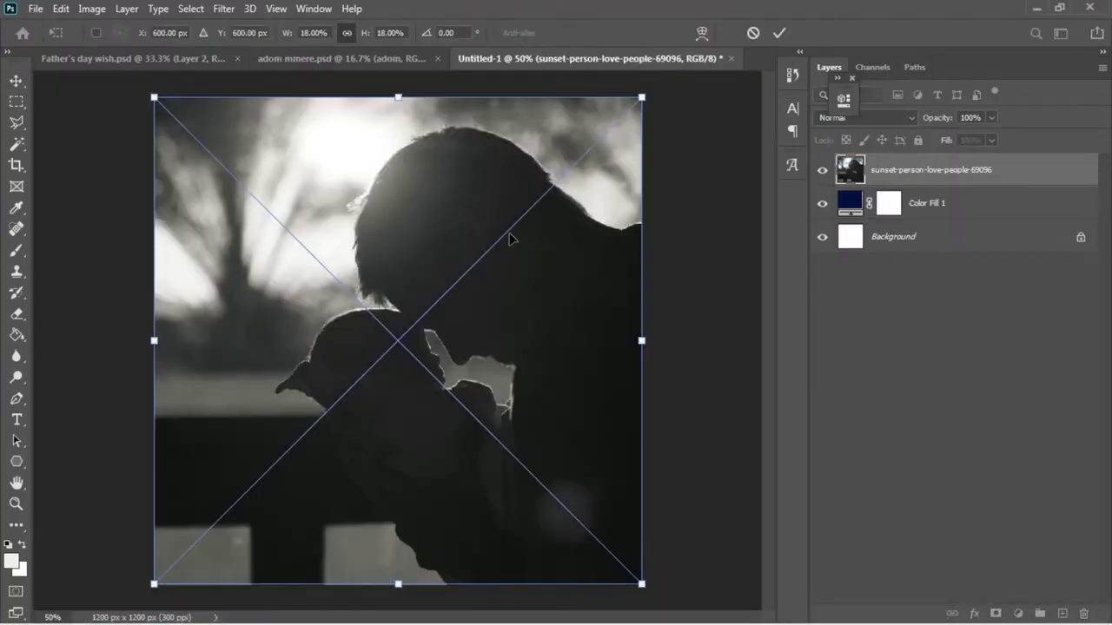
key(Return)
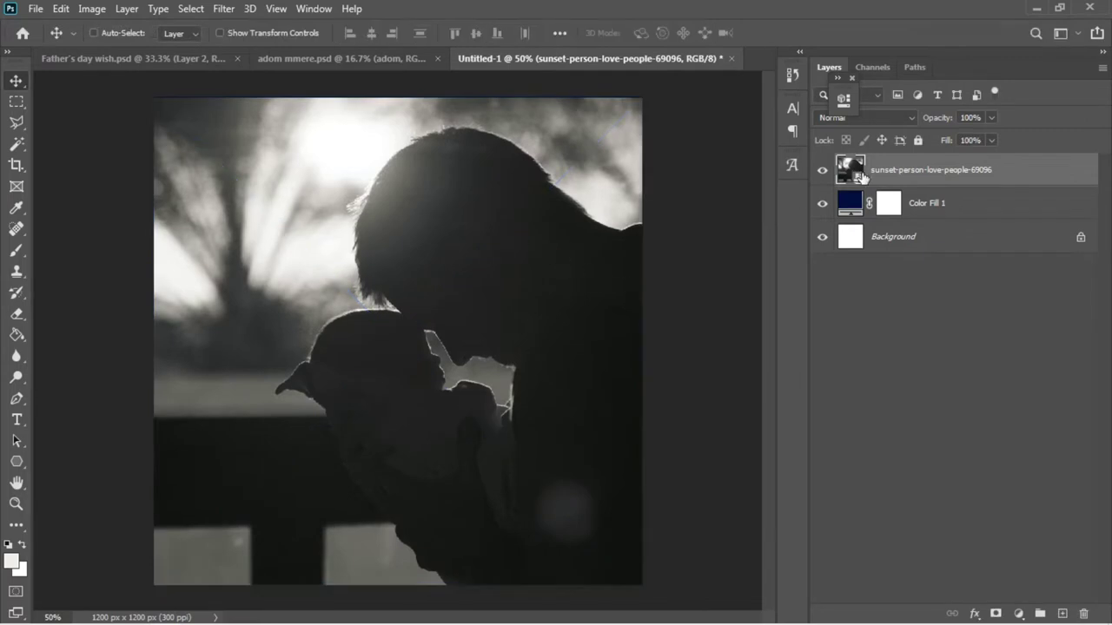
Rasterize the sunset silhouette layer and lower its opacity to 21%
right_click(897, 179)
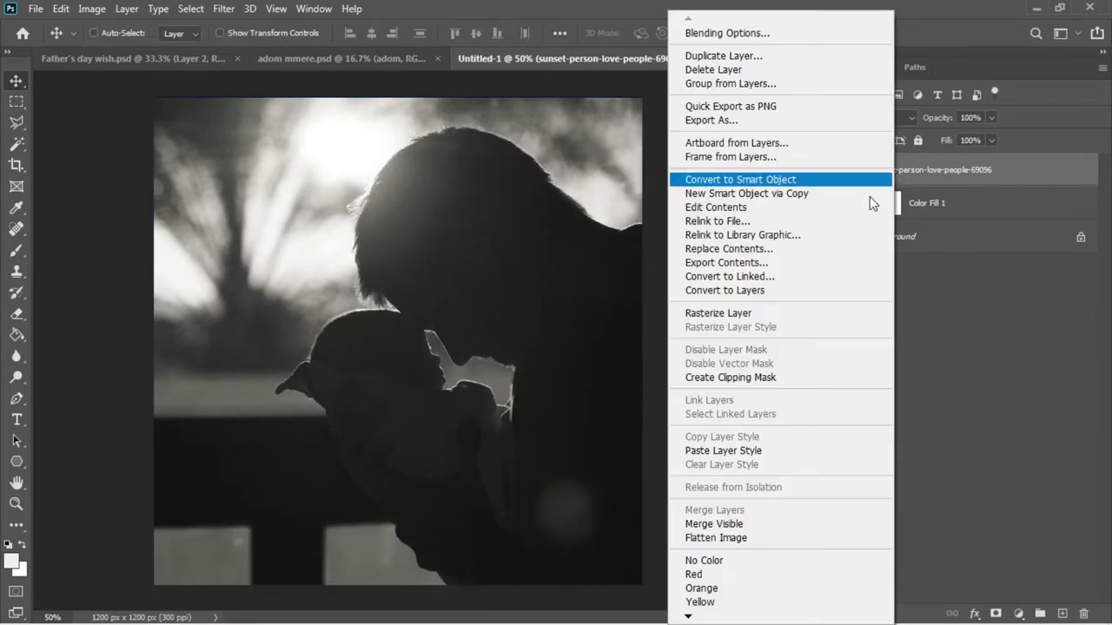
click(758, 313)
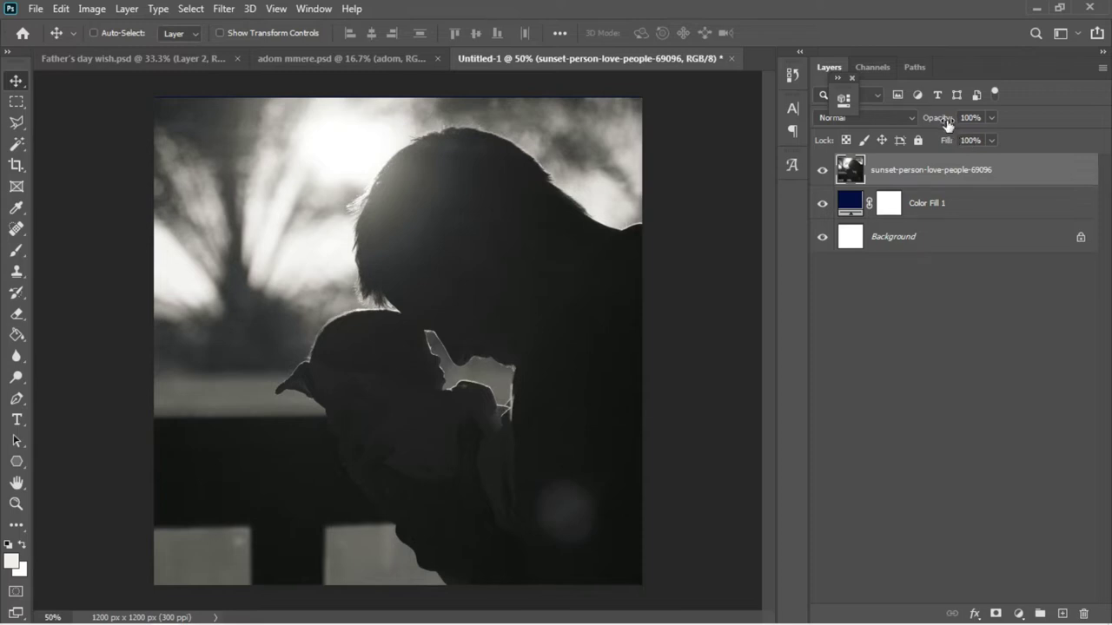
drag(938, 118, 880, 117)
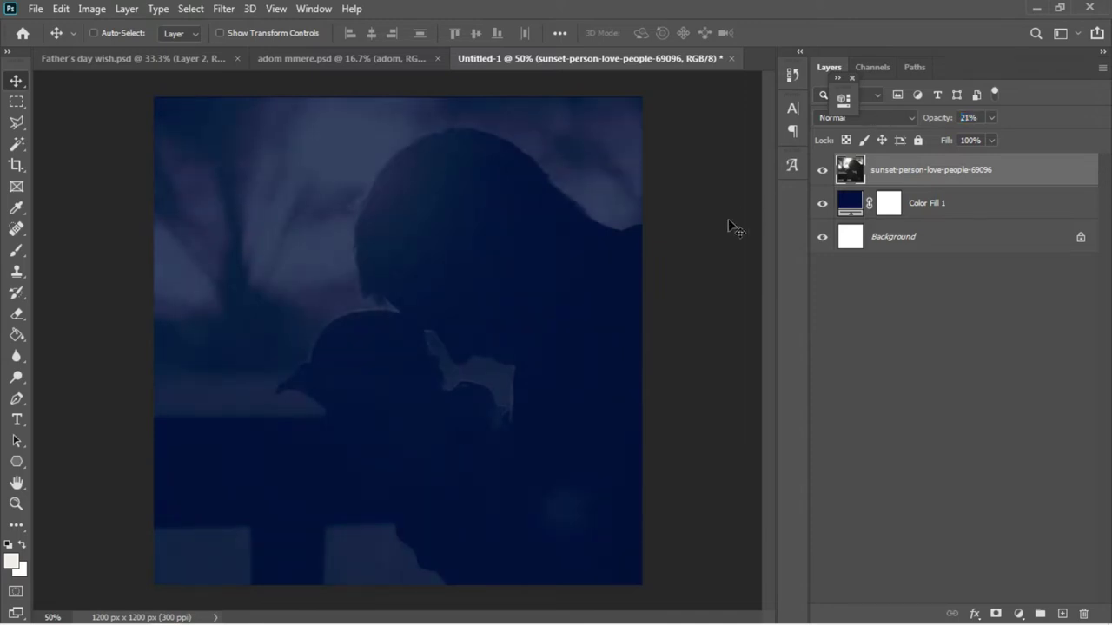
Place the colourful abstract pattern image from the video folder into the document and rotate it 90° clockwise
mouse_move(223, 620)
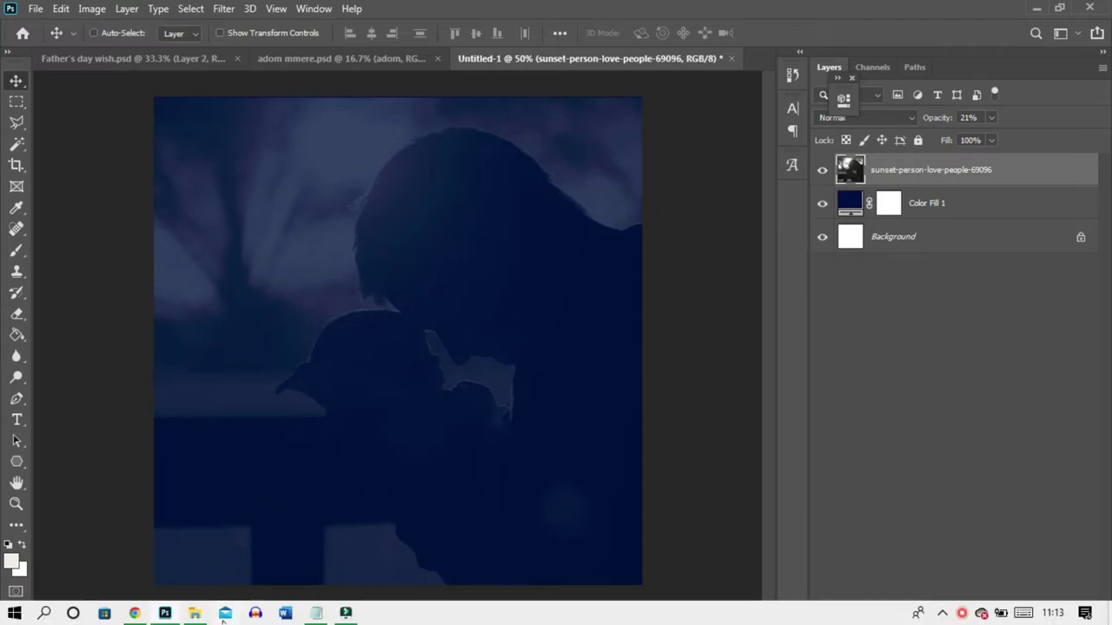
click(186, 549)
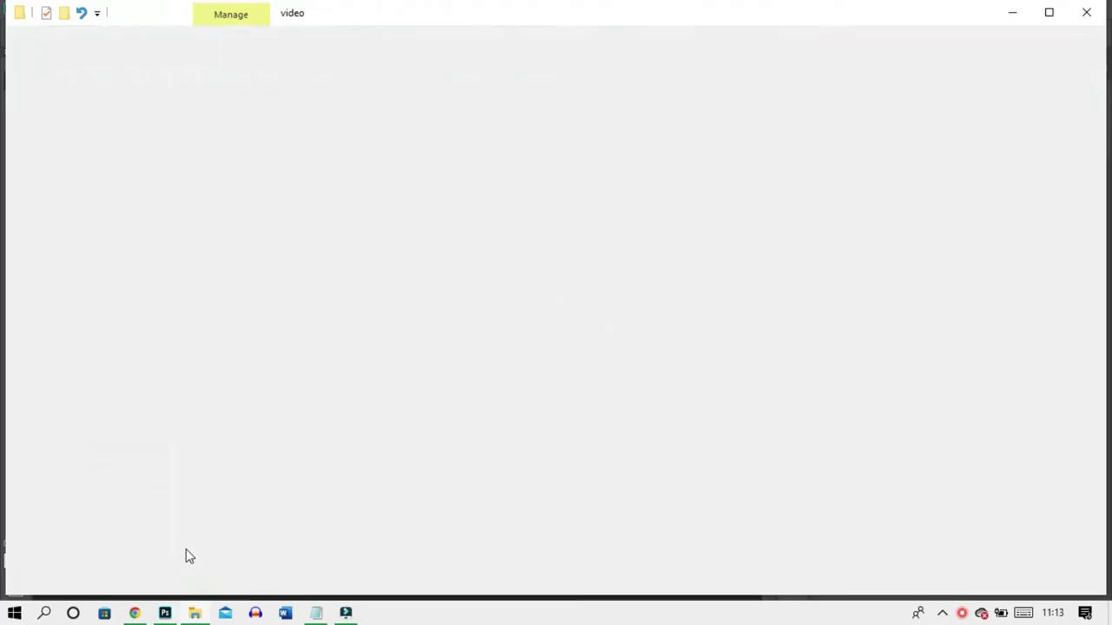
drag(617, 228, 178, 607)
drag(302, 470, 322, 438)
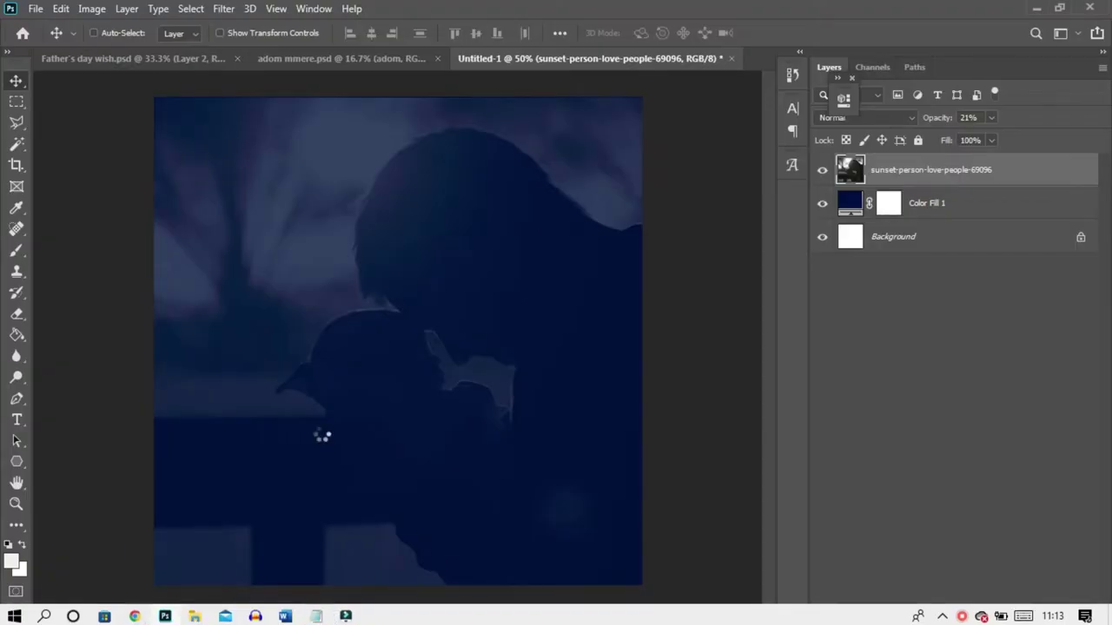
right_click(424, 349)
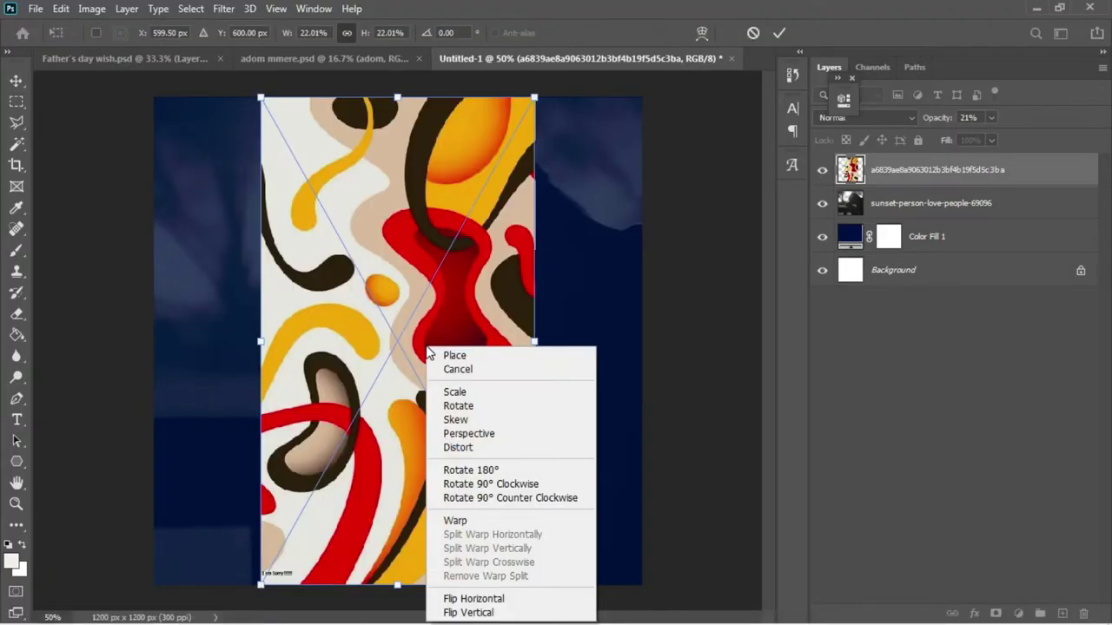
click(477, 484)
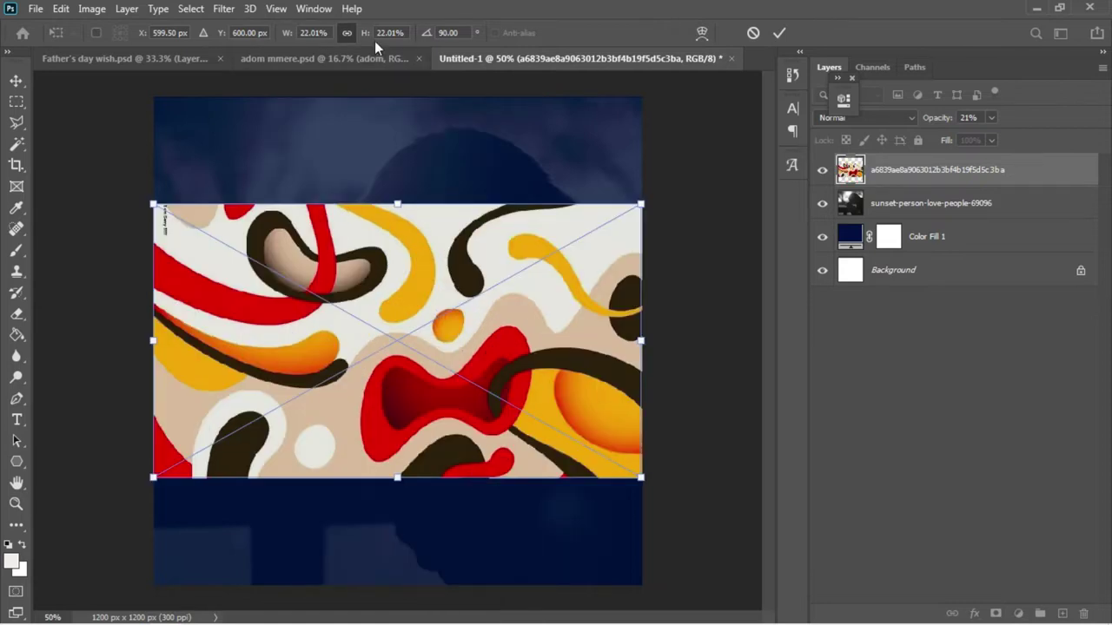
Enlarge the placed abstract pattern proportionally and move it up against the canvas's top edge
drag(365, 34, 381, 34)
key(Return)
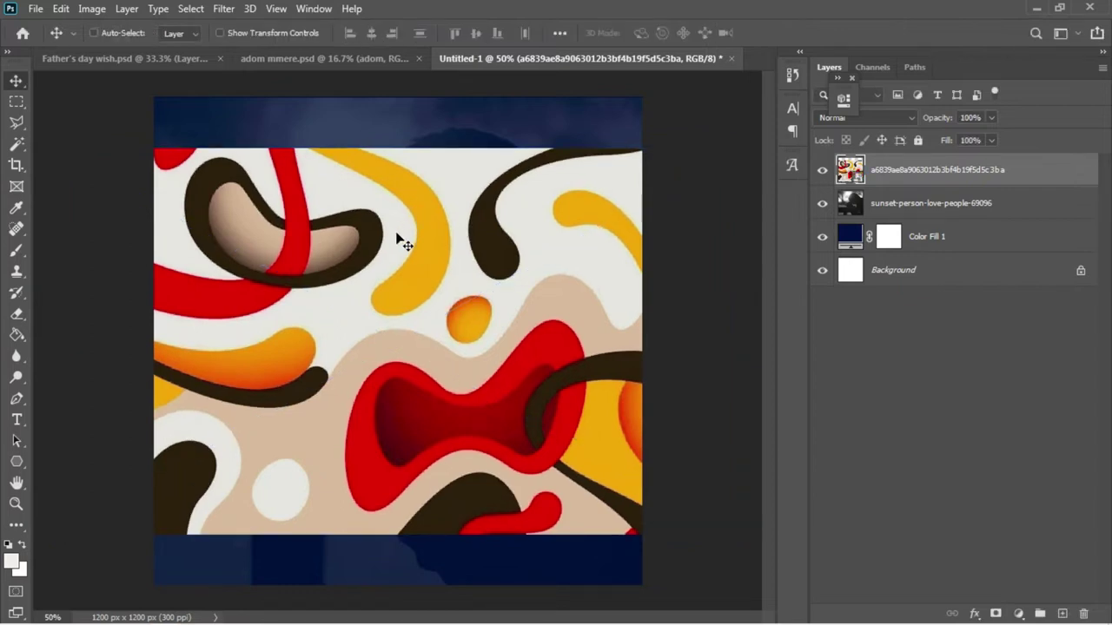
drag(396, 234, 397, 182)
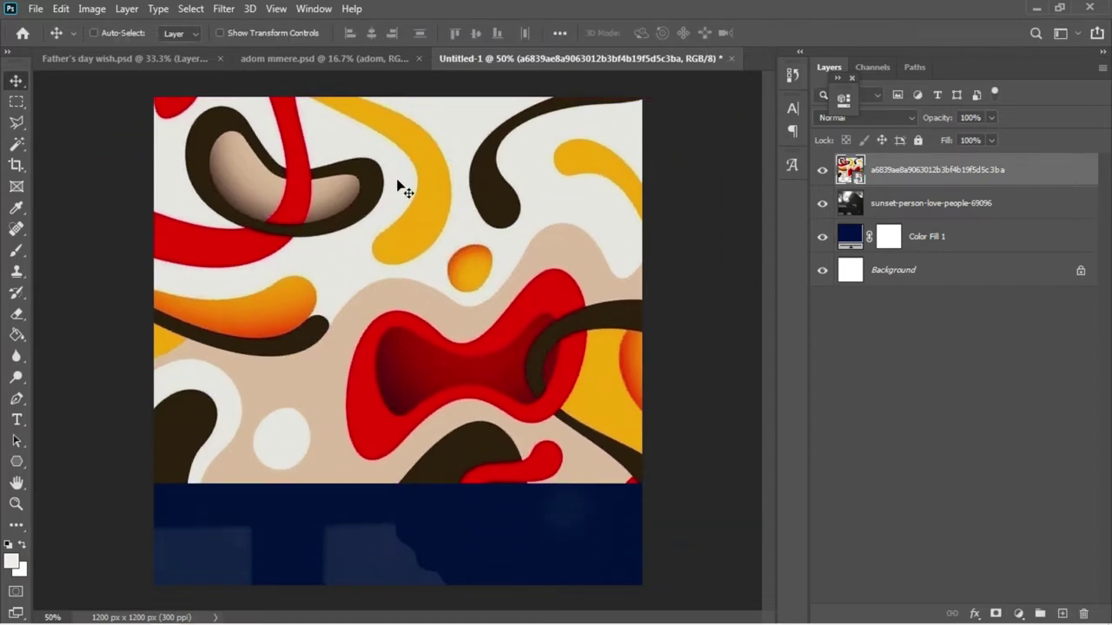
Set the abstract pattern layer's blend mode to Overlay and its opacity to 21%
click(891, 119)
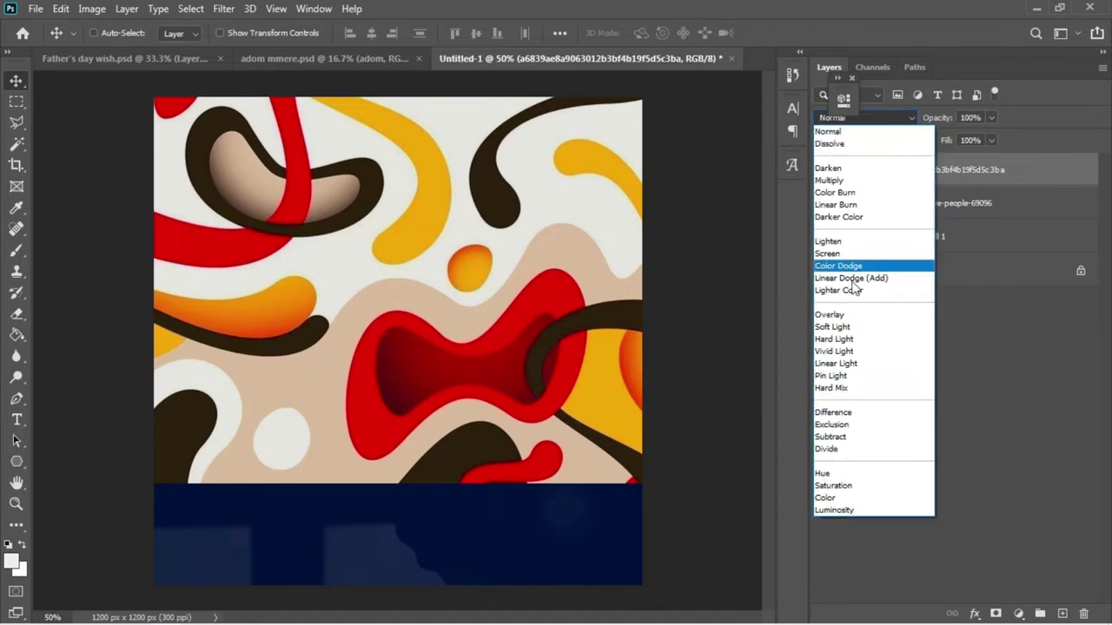
click(837, 315)
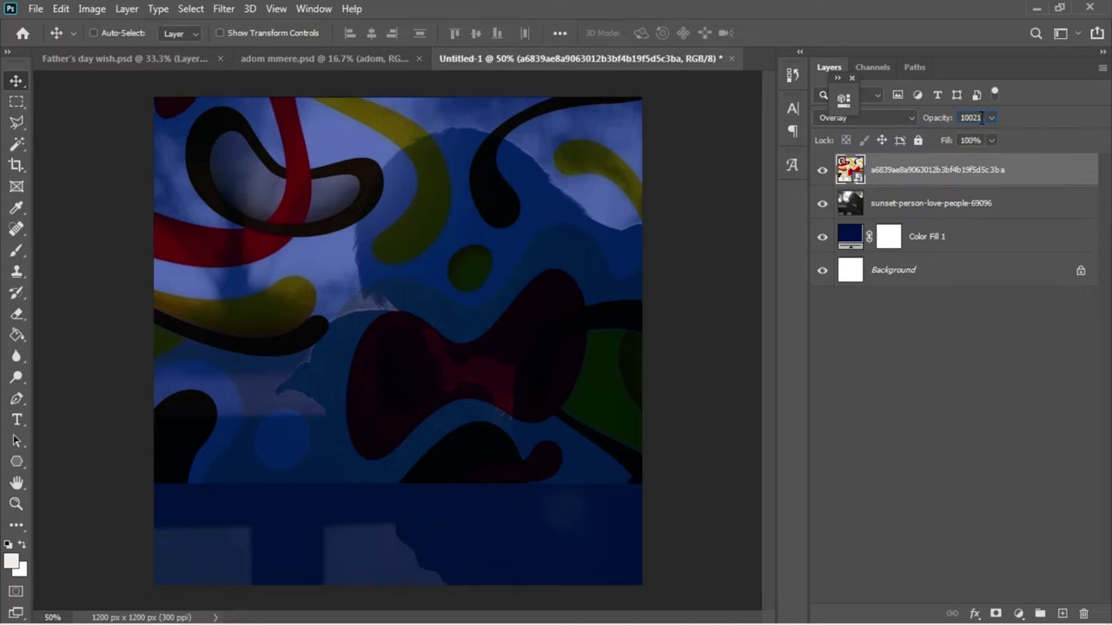
text(1)
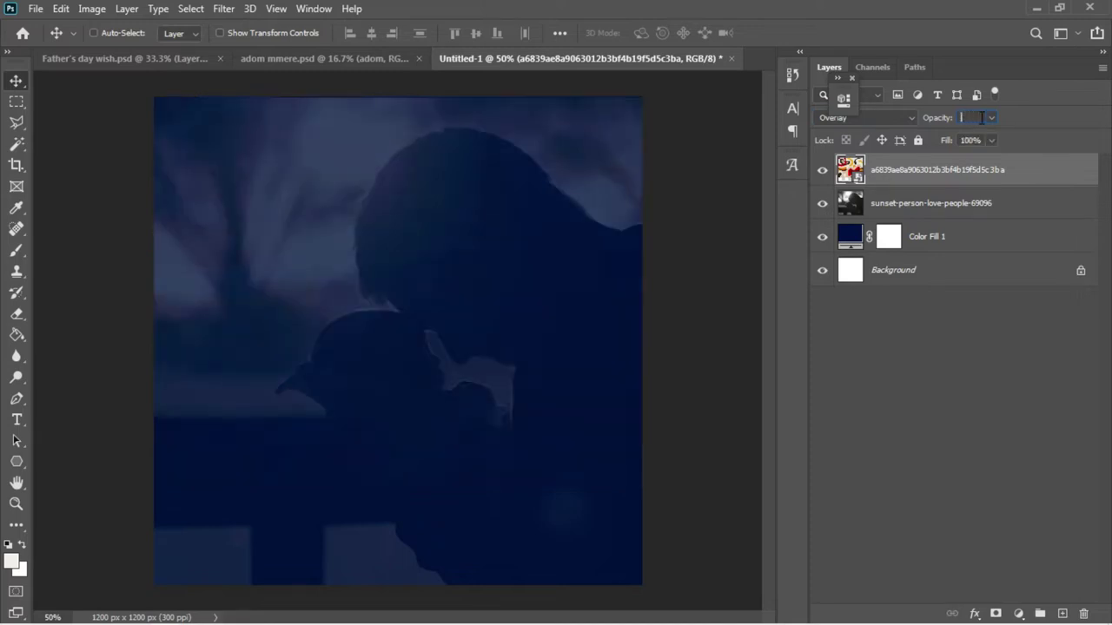
text(21)
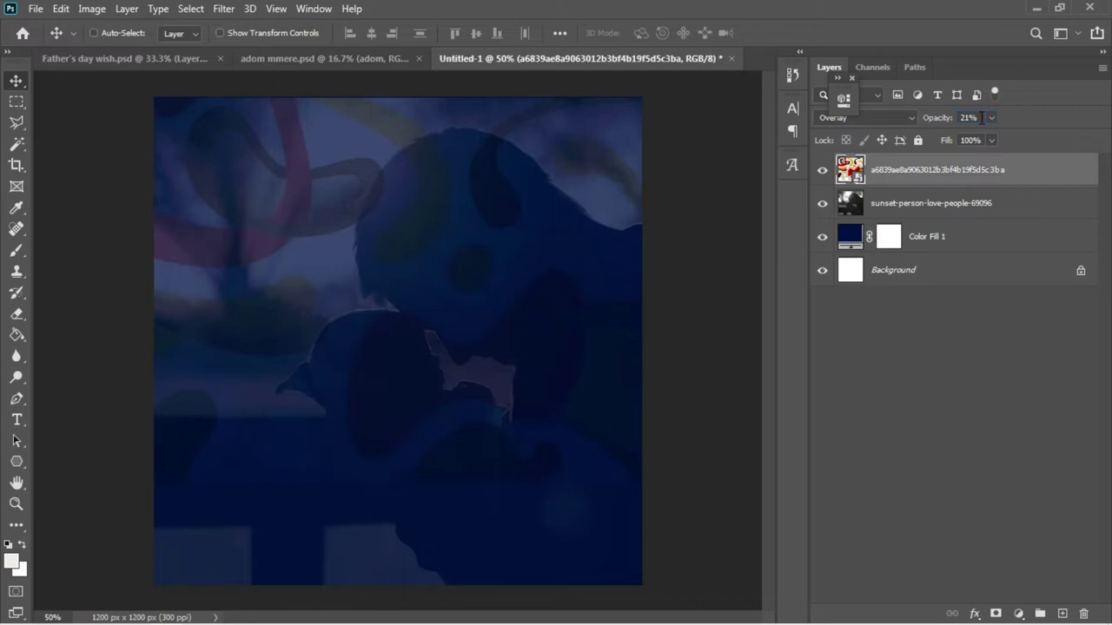
Rasterize the abstract pattern layer and add a white layer mask to it
right_click(999, 179)
click(848, 315)
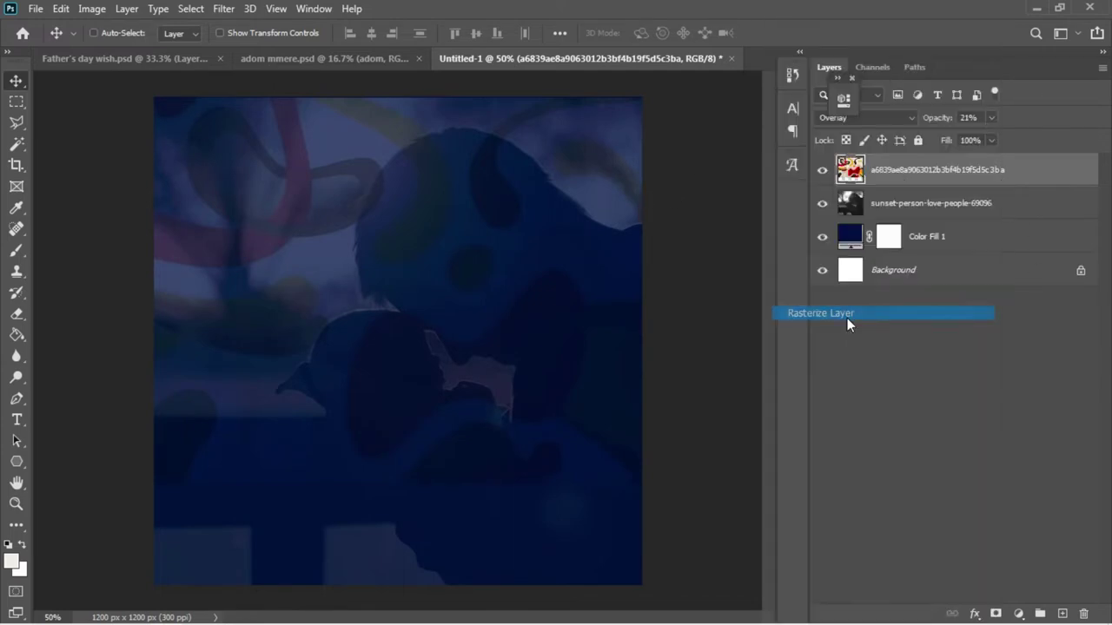
click(996, 613)
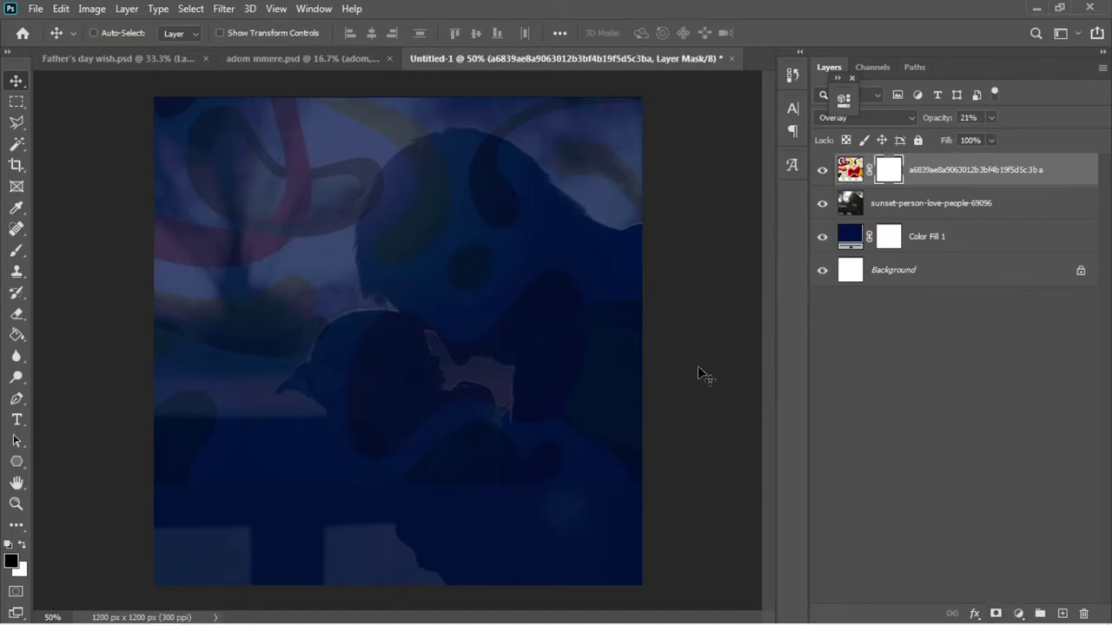
Paint black on the pattern's mask with a soft 1102-pixel brush to hide the pattern over the canvas's right side
key(b)
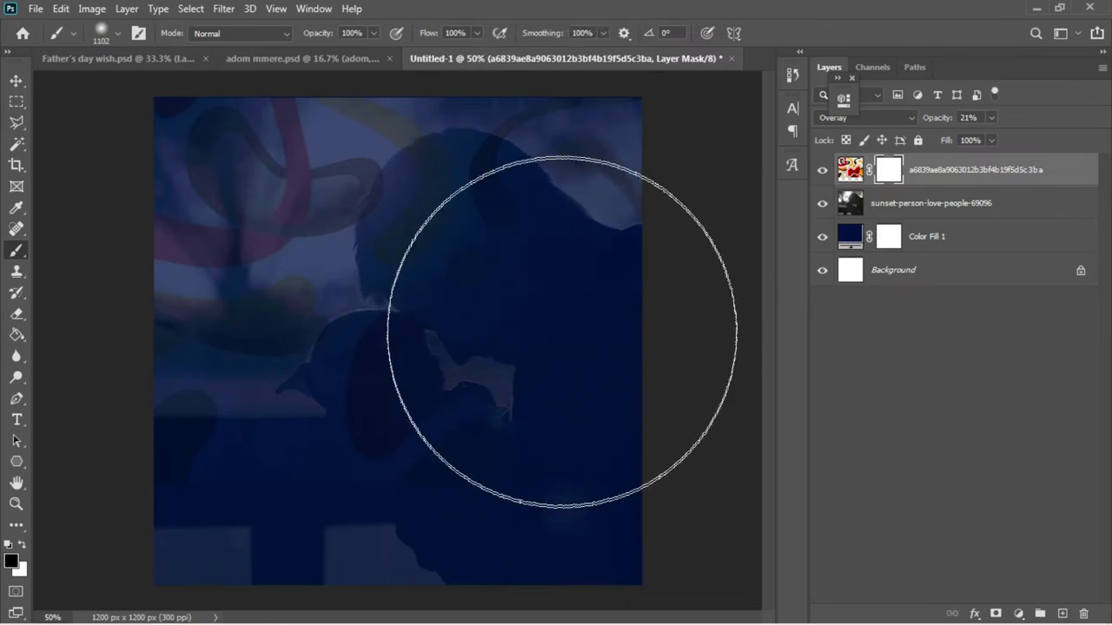
mouse_move(518, 262)
mouse_down()
mouse_move(527, 339)
mouse_move(532, 178)
mouse_move(504, 342)
mouse_move(534, 182)
mouse_move(516, 314)
mouse_move(553, 218)
mouse_move(511, 365)
mouse_move(526, 319)
mouse_move(533, 161)
mouse_move(530, 293)
mouse_up()
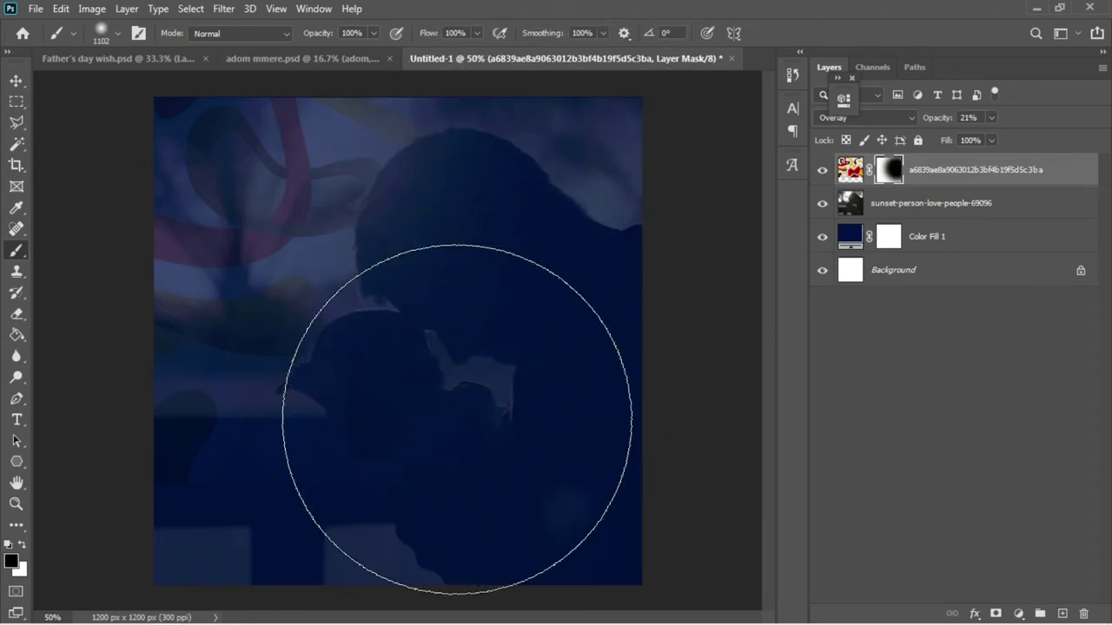
key(v)
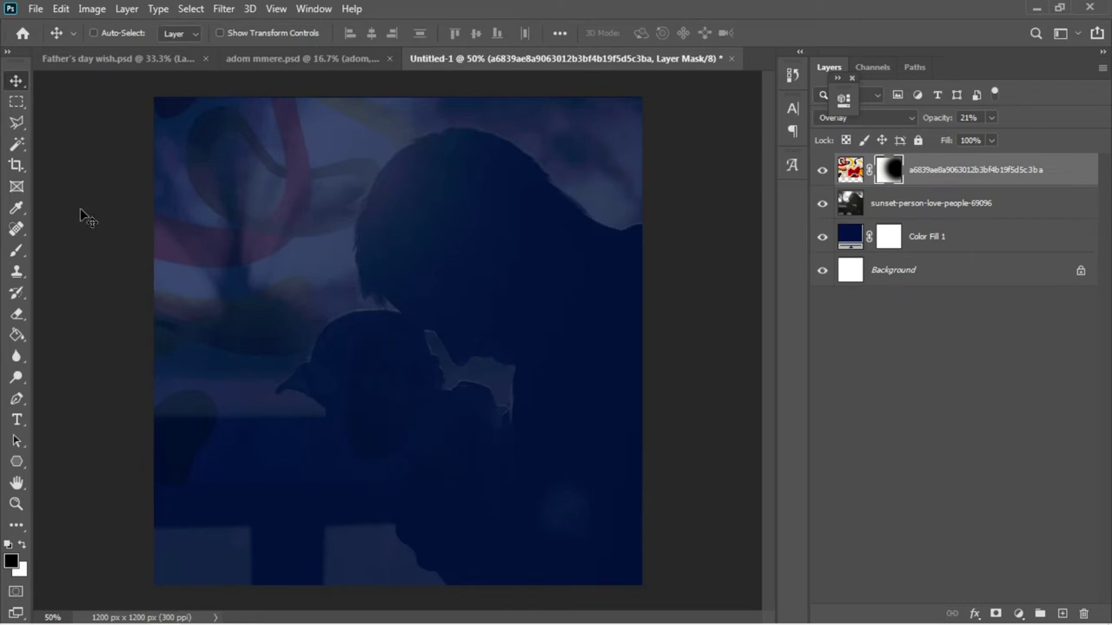
Place the cutout image DqxDSgiX0AAV1_W-removebg-preview from the video folder into the flyer
mouse_move(316, 621)
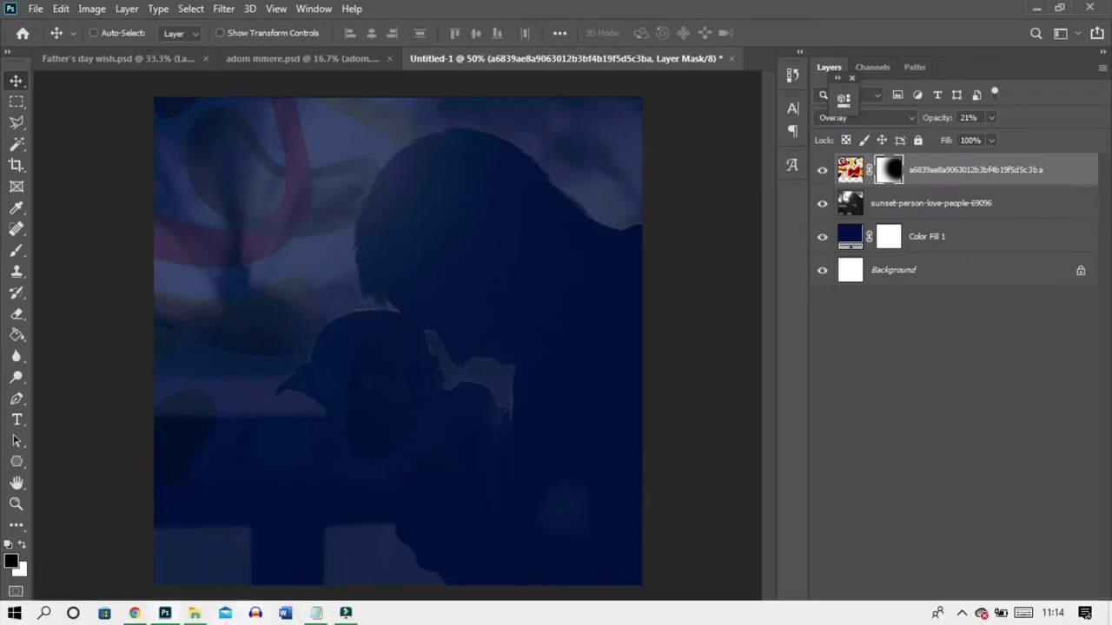
mouse_move(199, 616)
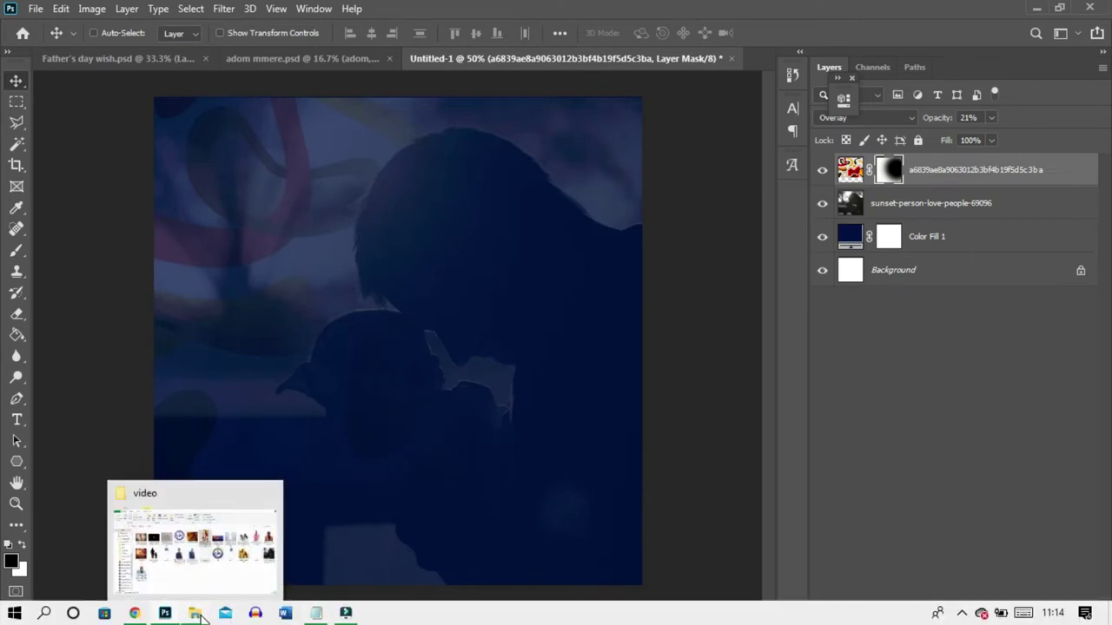
click(196, 561)
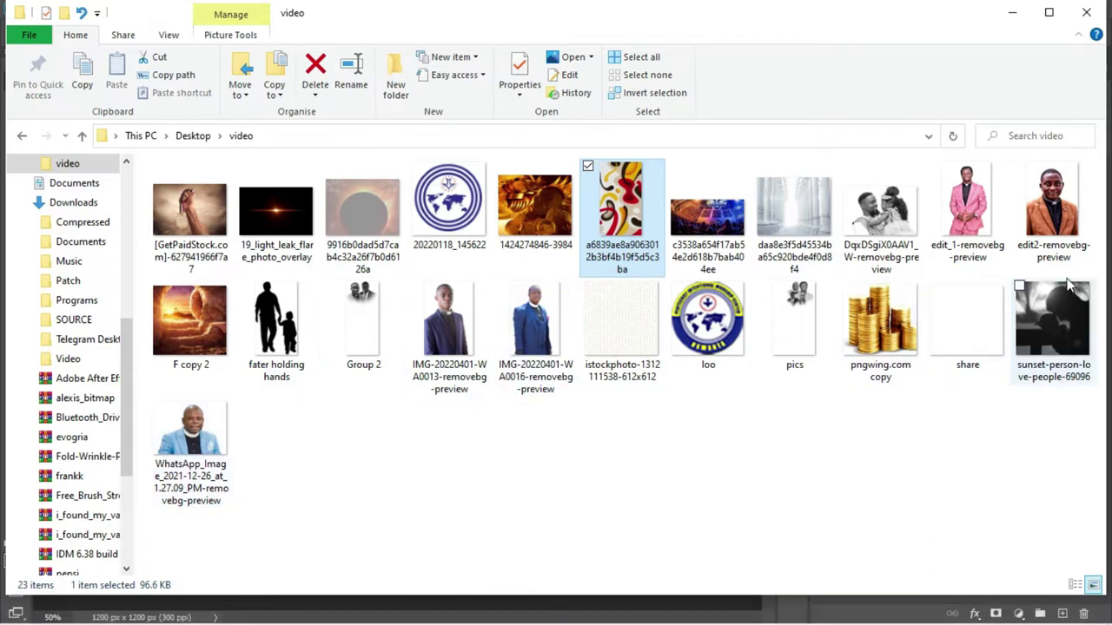
drag(904, 226, 225, 449)
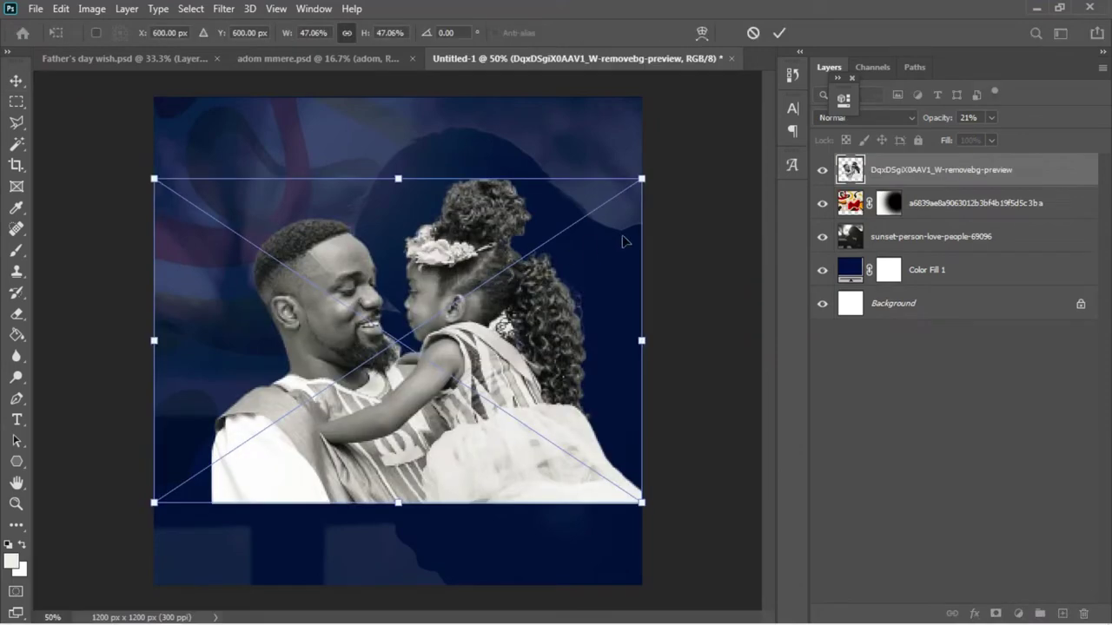
Scale the father-and-daughter cutout proportionally to about 31% and position it against the canvas's left edge, in the lower half
drag(639, 176, 534, 250)
drag(335, 313, 270, 317)
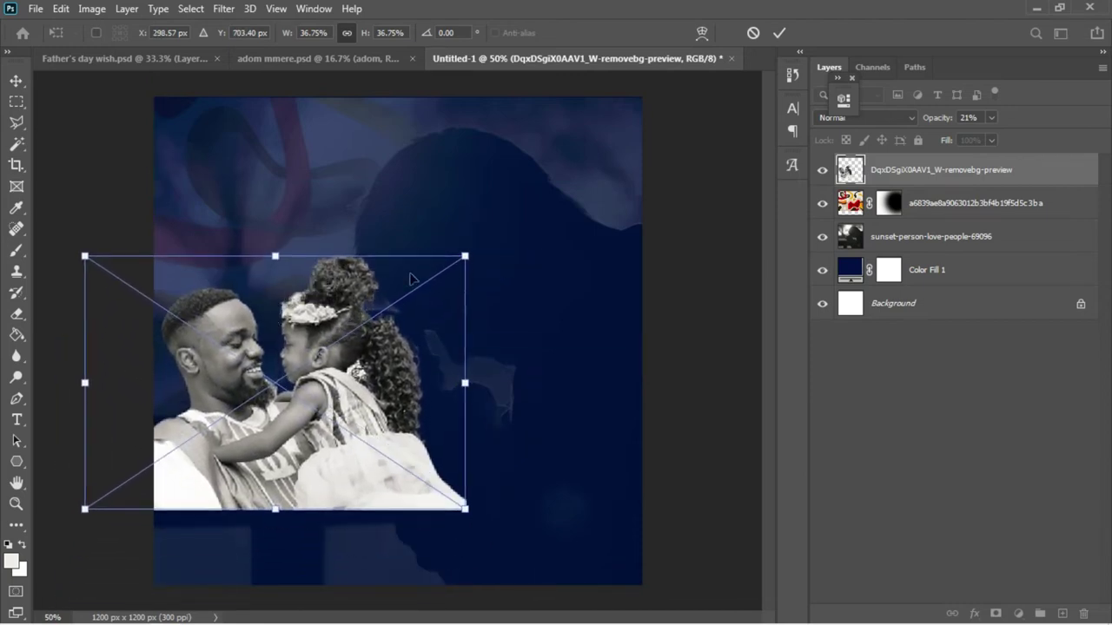
drag(463, 258, 395, 279)
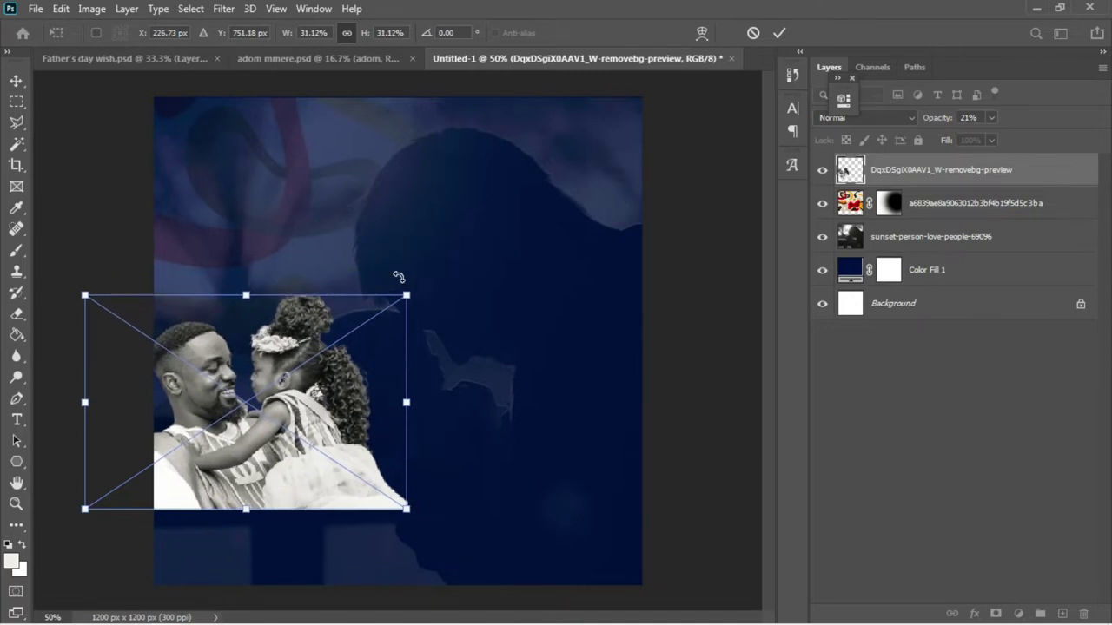
key(Return)
drag(305, 396, 310, 389)
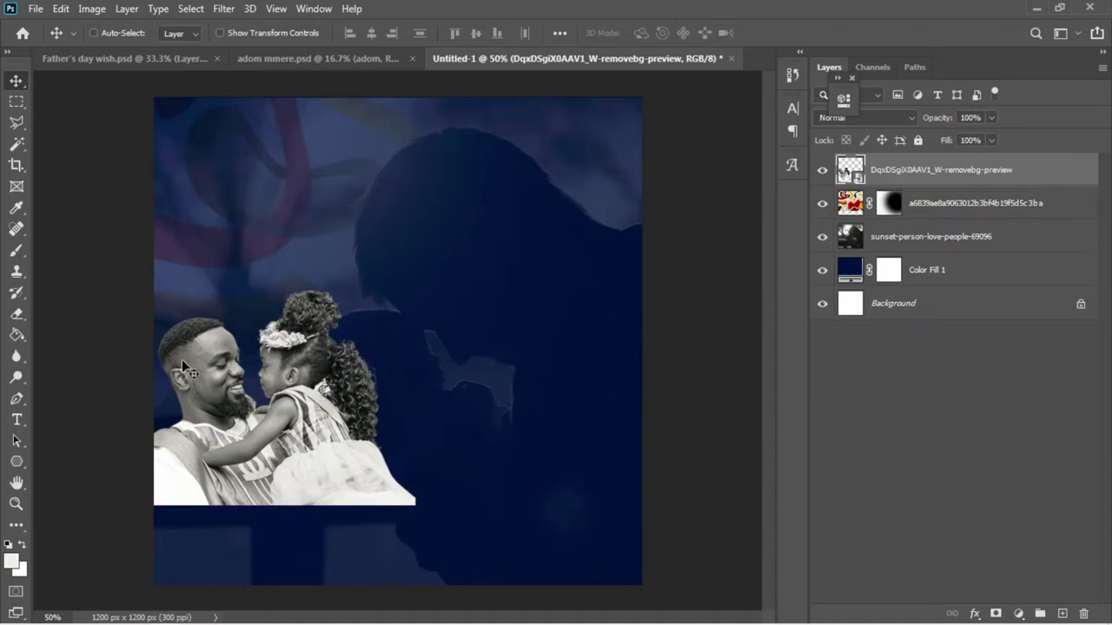
Show the rulers and add two vertical guides, one beside the cutout's right edge and one near the canvas's right edge
key(ctrl+r)
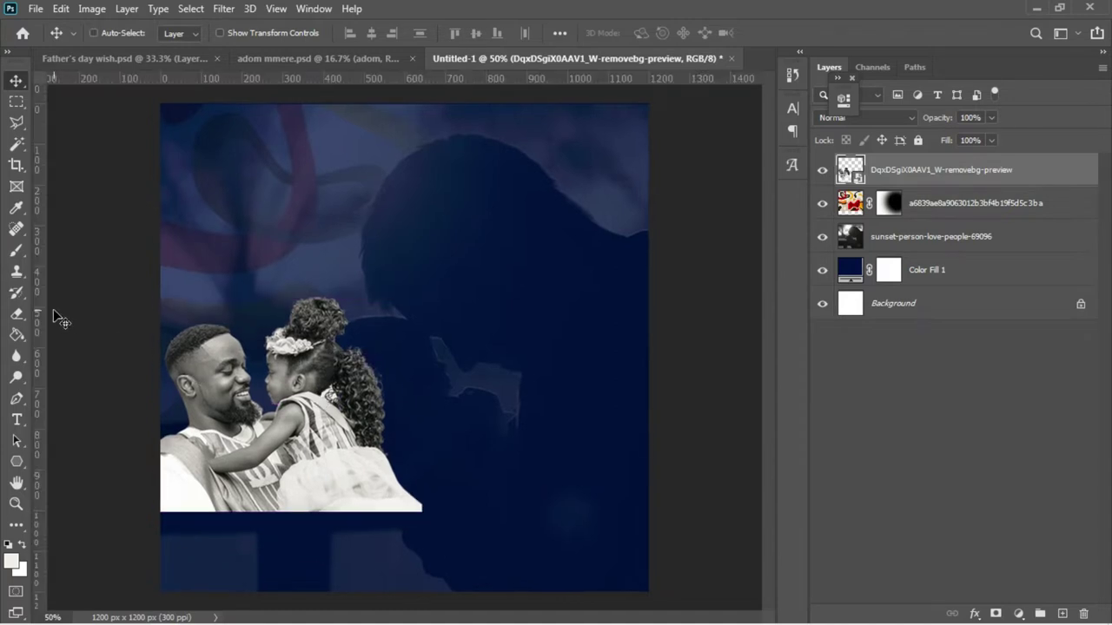
drag(43, 304, 423, 309)
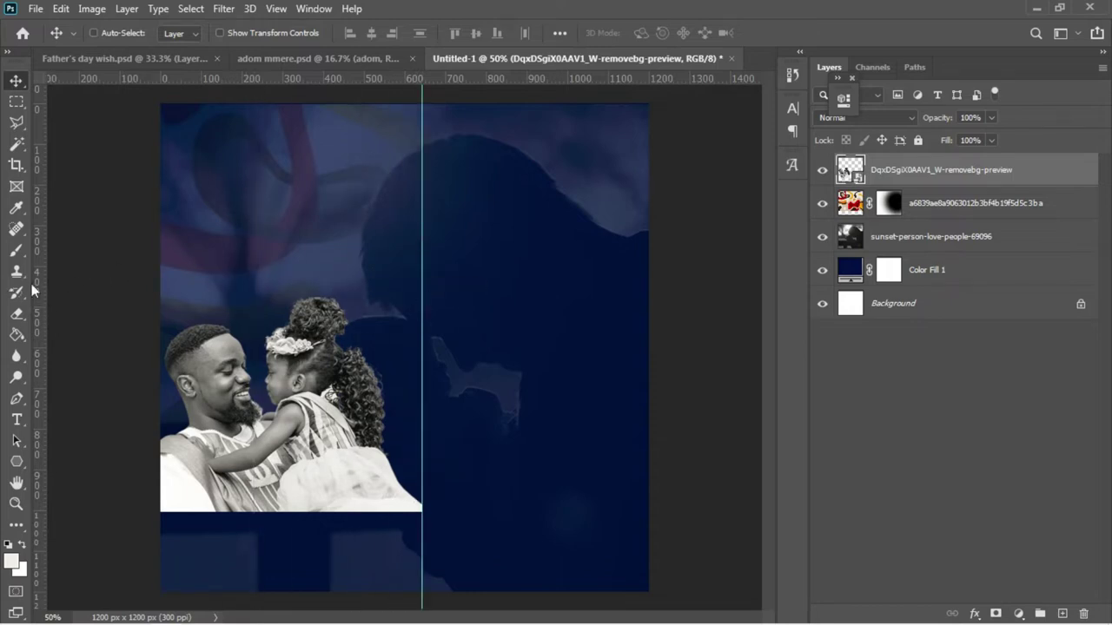
drag(46, 296, 595, 298)
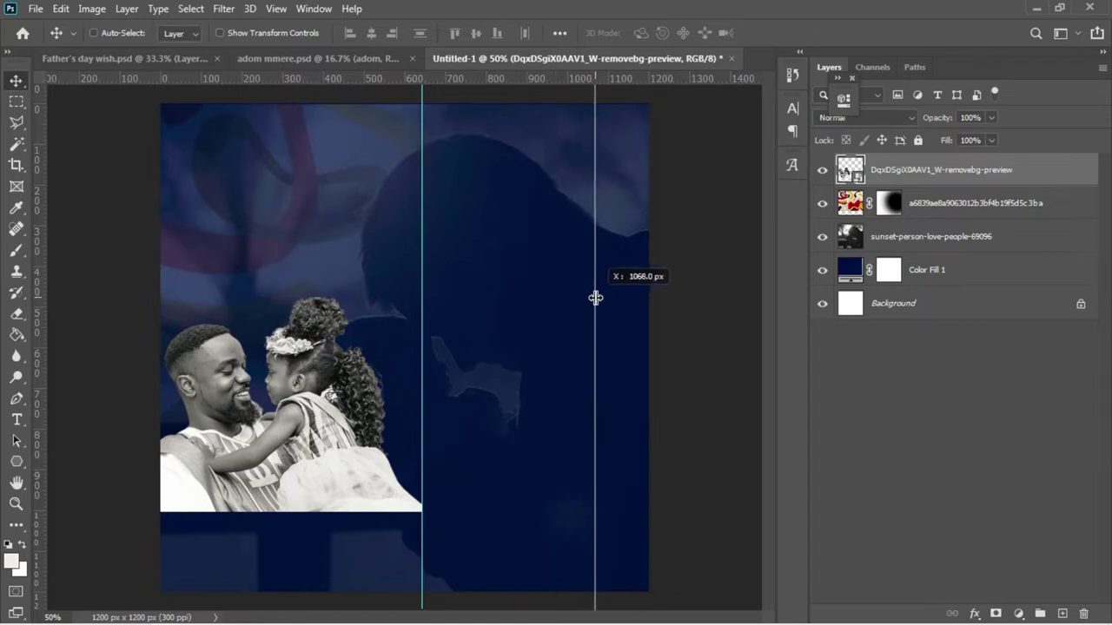
drag(595, 298, 595, 298)
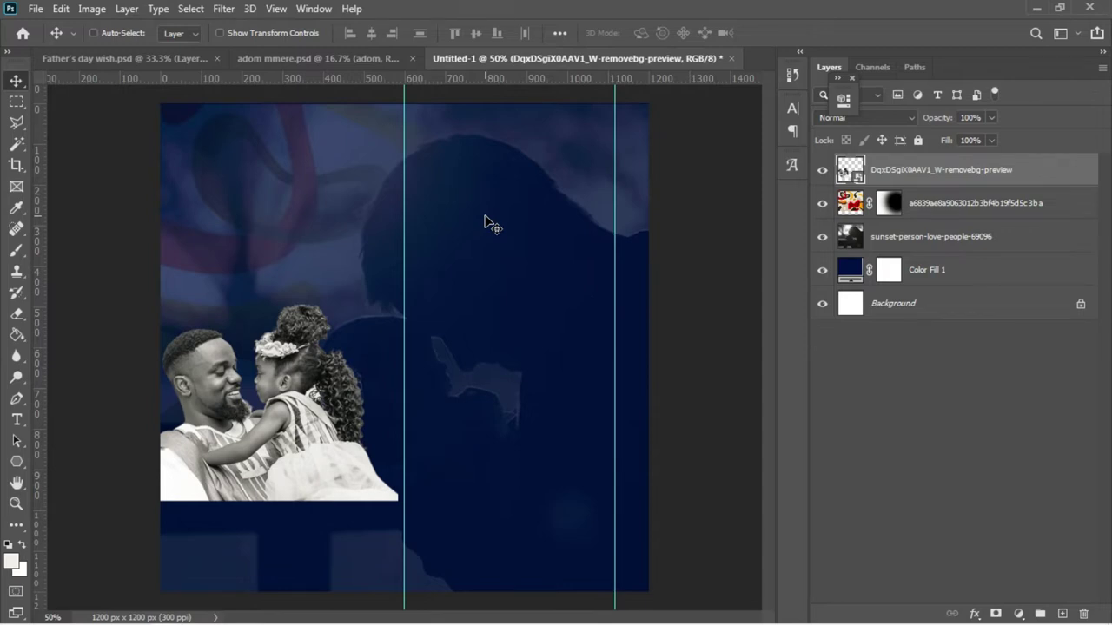
Add the white text HAPPY in Akira Expanded Super Bold and move it between the two guides in the canvas's upper part
key(t)
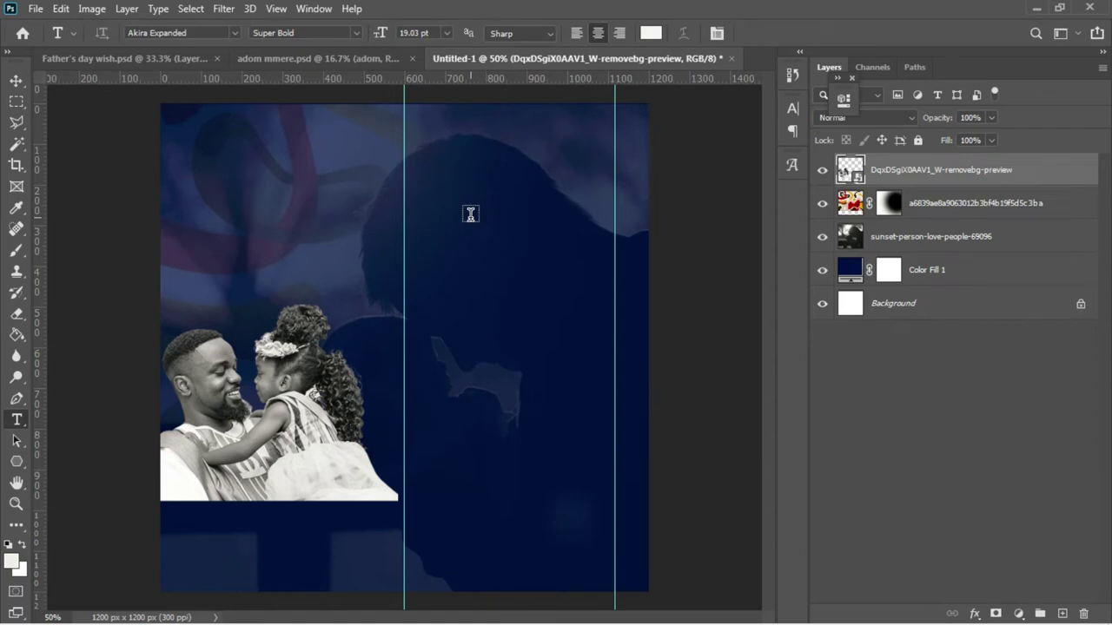
click(470, 214)
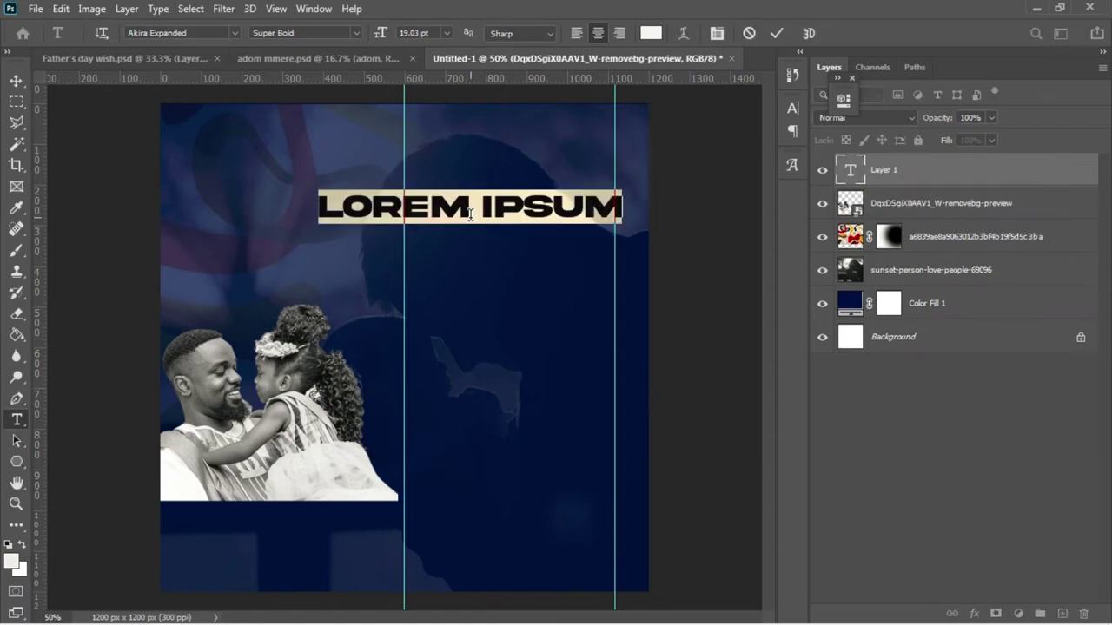
key(BackSpace)
text(HAPPY)
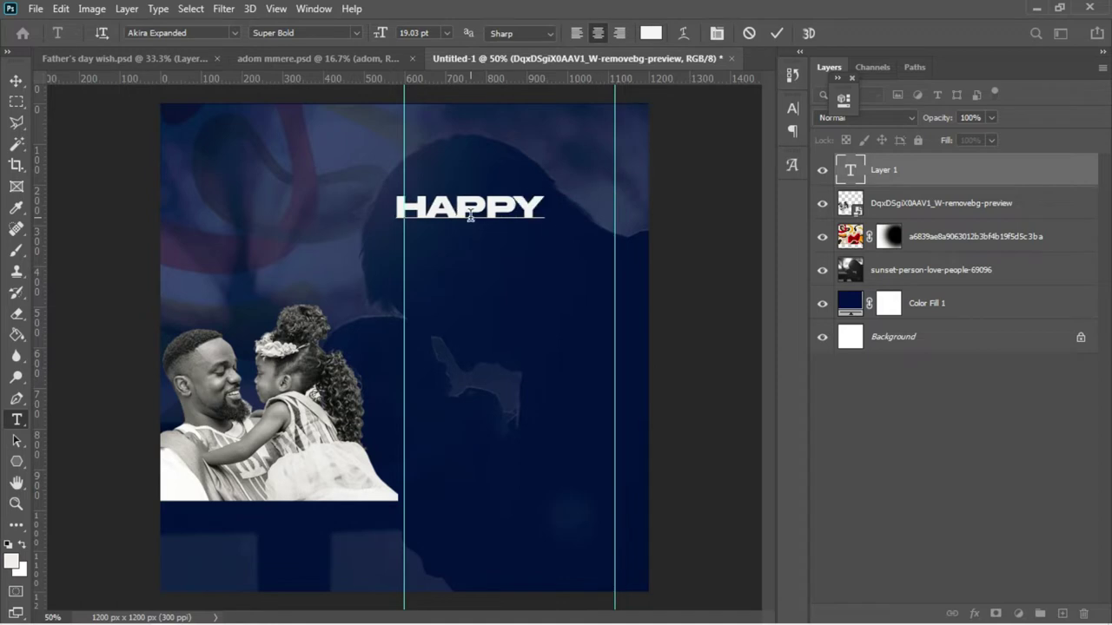
click(16, 80)
drag(473, 233, 518, 243)
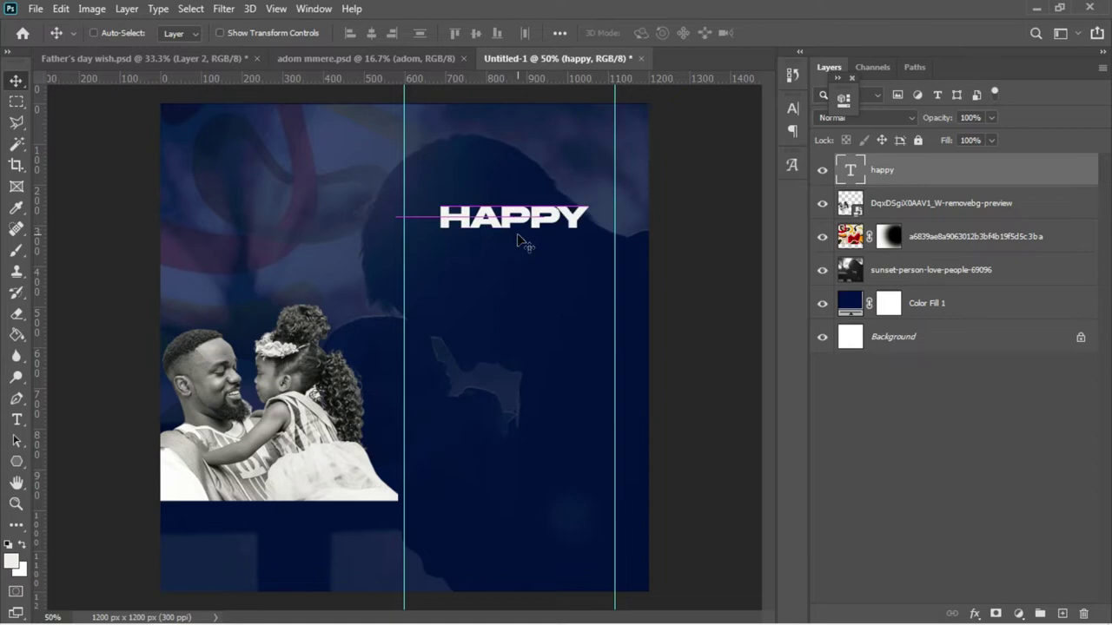
Enlarge HAPPY proportionally until it spans the gap between the two guides, and nudge it up slightly
key(ctrl)
key(ctrl+t)
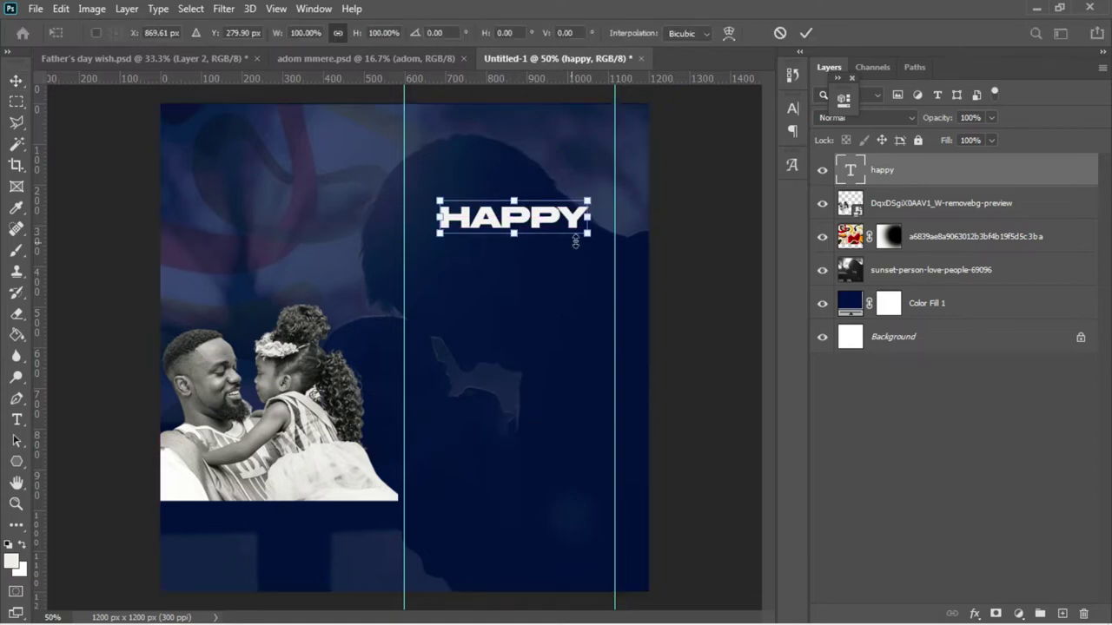
drag(588, 237, 610, 256)
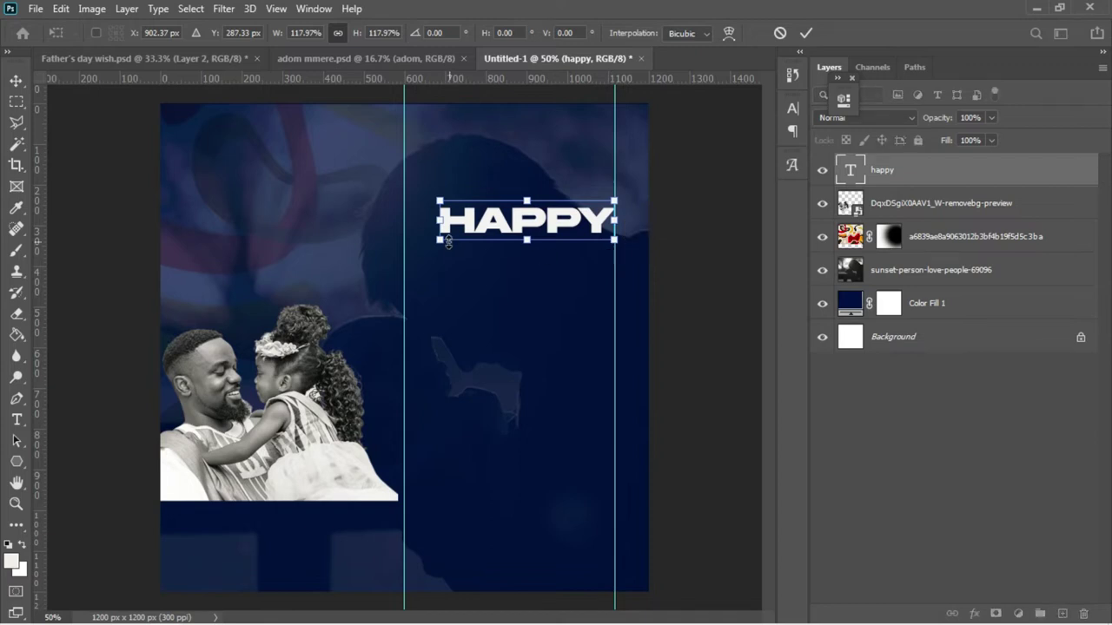
drag(440, 240, 404, 251)
key(Return)
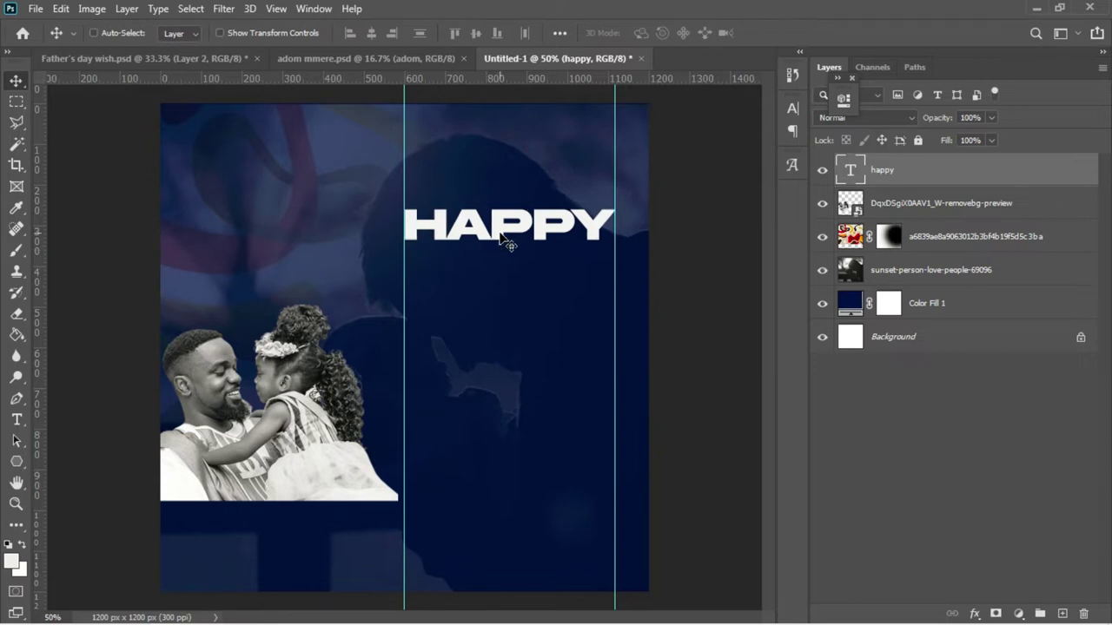
key(Up)
key(Up)
key(Up)
key(Up)
key(Up)
key(Up)
key(Up)
key(Up)
key(Up)
key(Up)
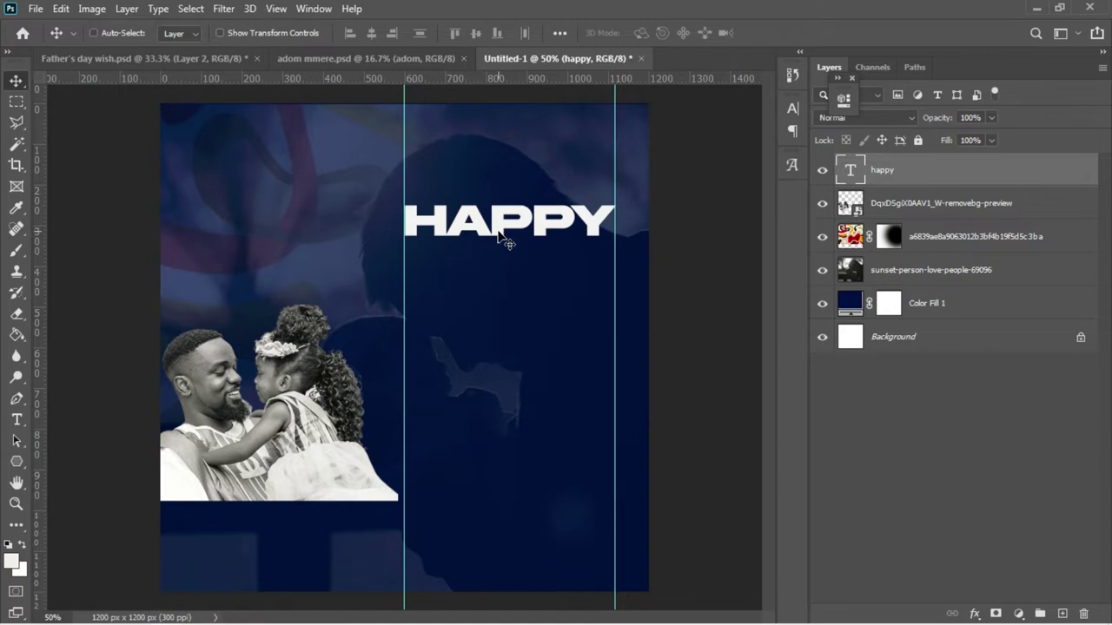
Duplicate the HAPPY text below the original and replace the copy's wording with FAT
key(ctrl+t)
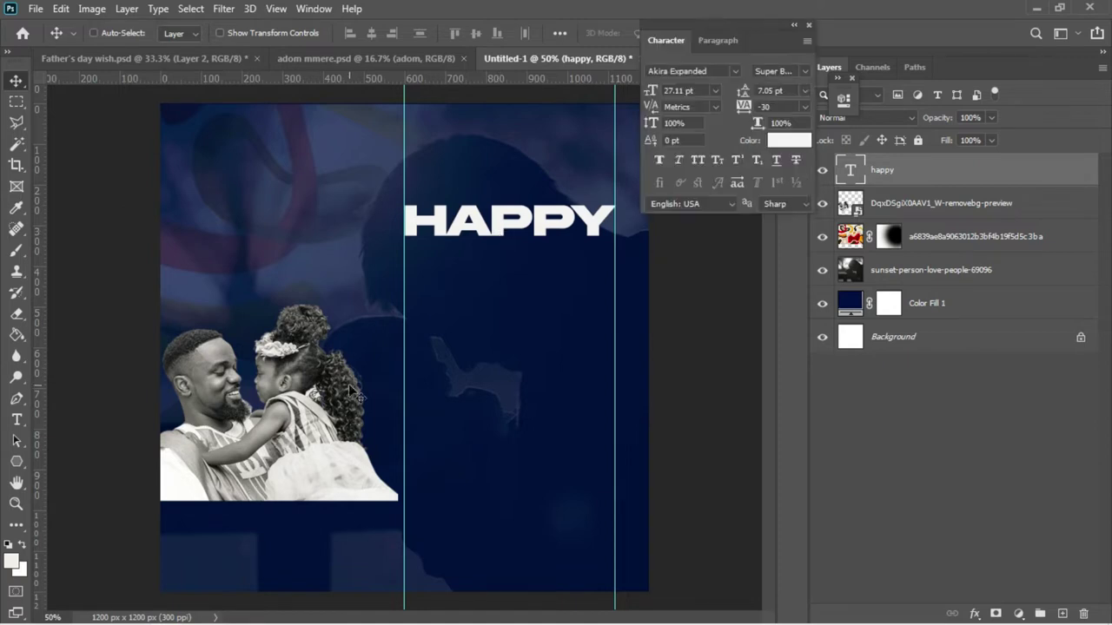
drag(441, 228, 448, 290)
key(t)
click(444, 281)
key(ctrl+a)
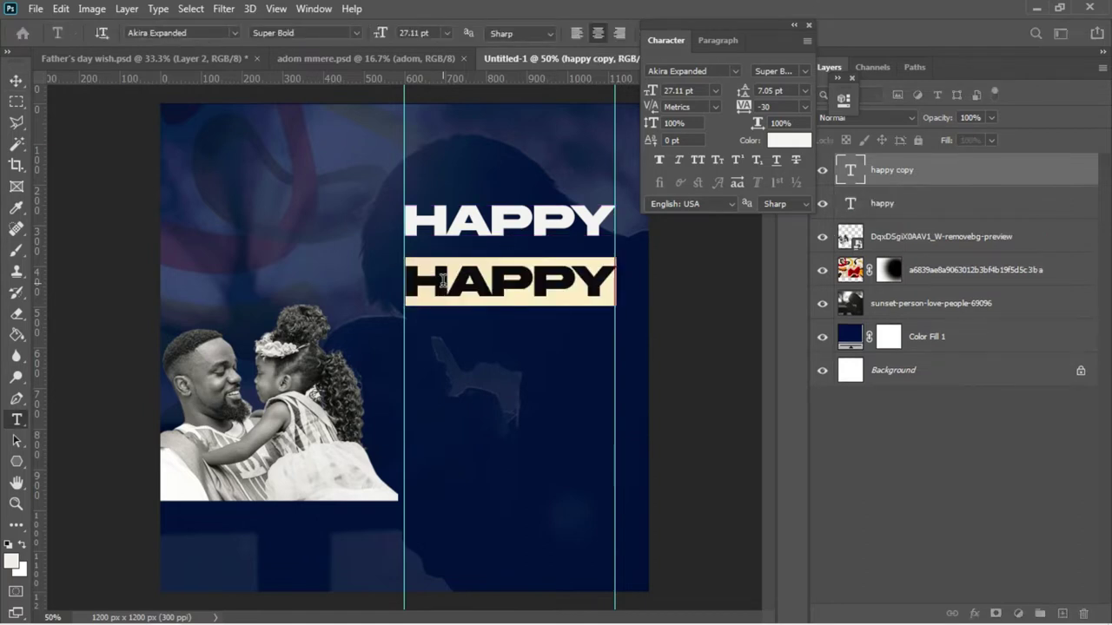
key(BackSpace)
text(FAT)
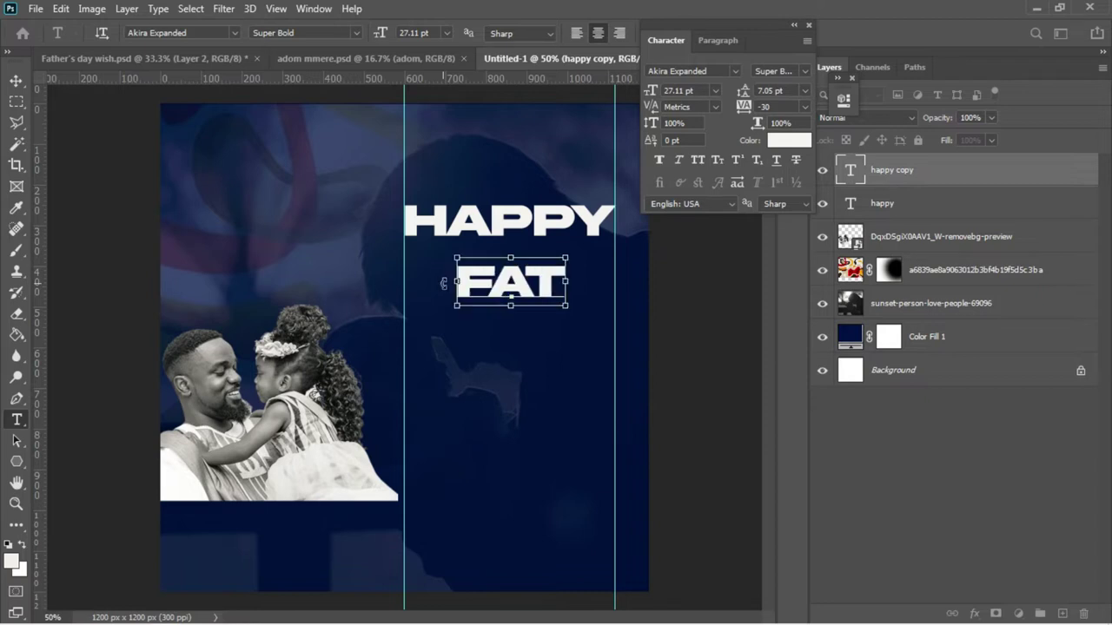
Change the font of the FAT text to Ordinary and commit the edit
key(ctrl+a)
click(714, 90)
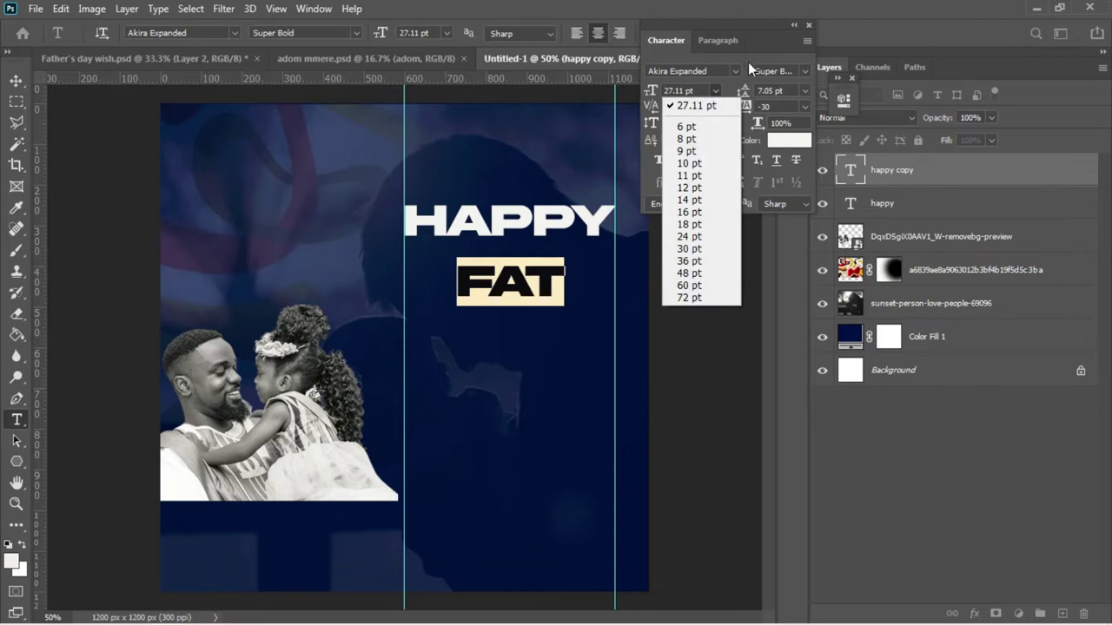
click(734, 69)
click(734, 68)
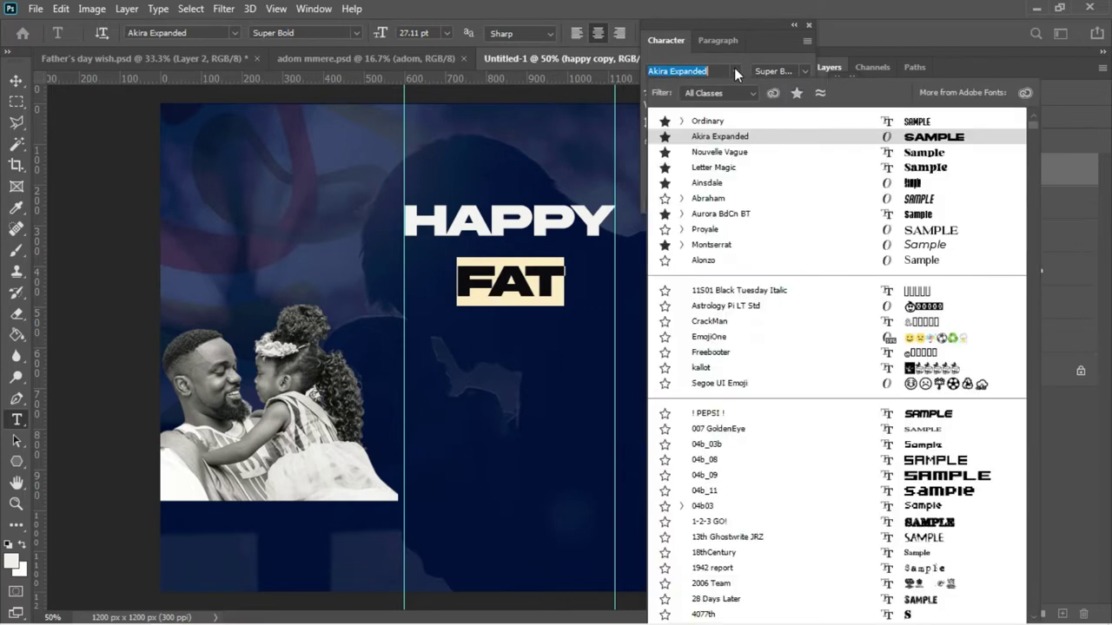
click(712, 122)
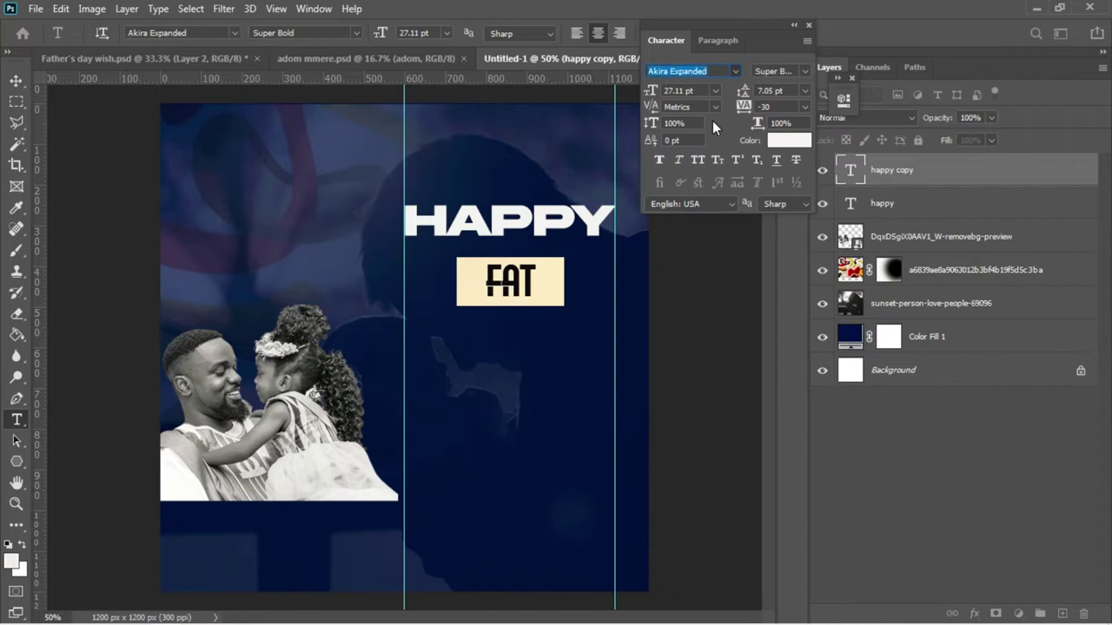
click(16, 80)
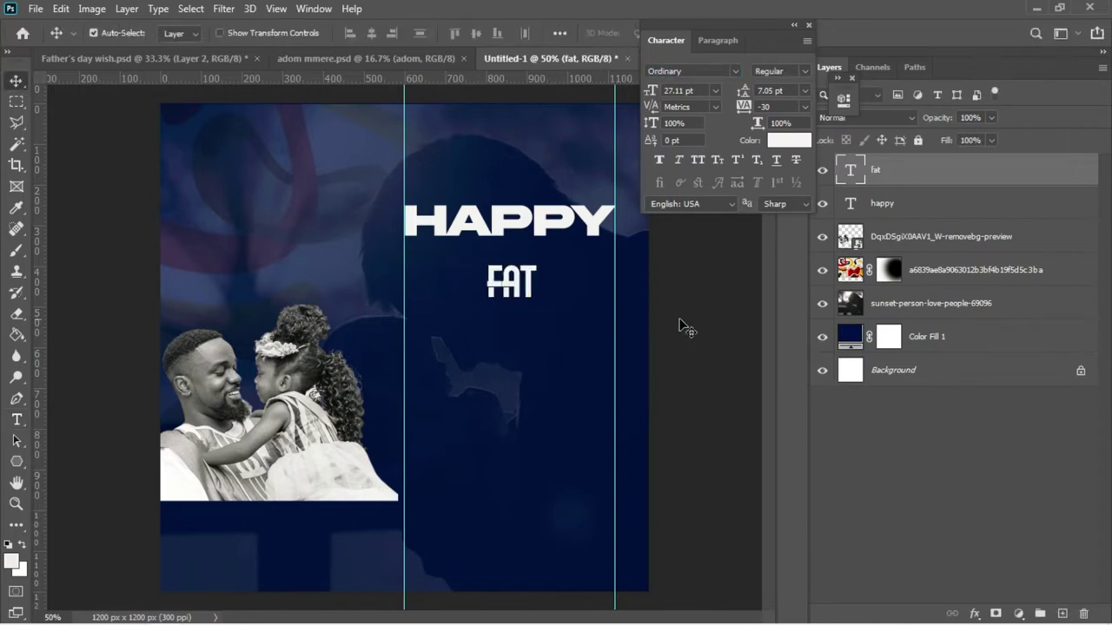
Enlarge FAT proportionally to about 53 pt and align it to the left guide directly beneath HAPPY
key(ctrl+t)
drag(489, 294, 414, 300)
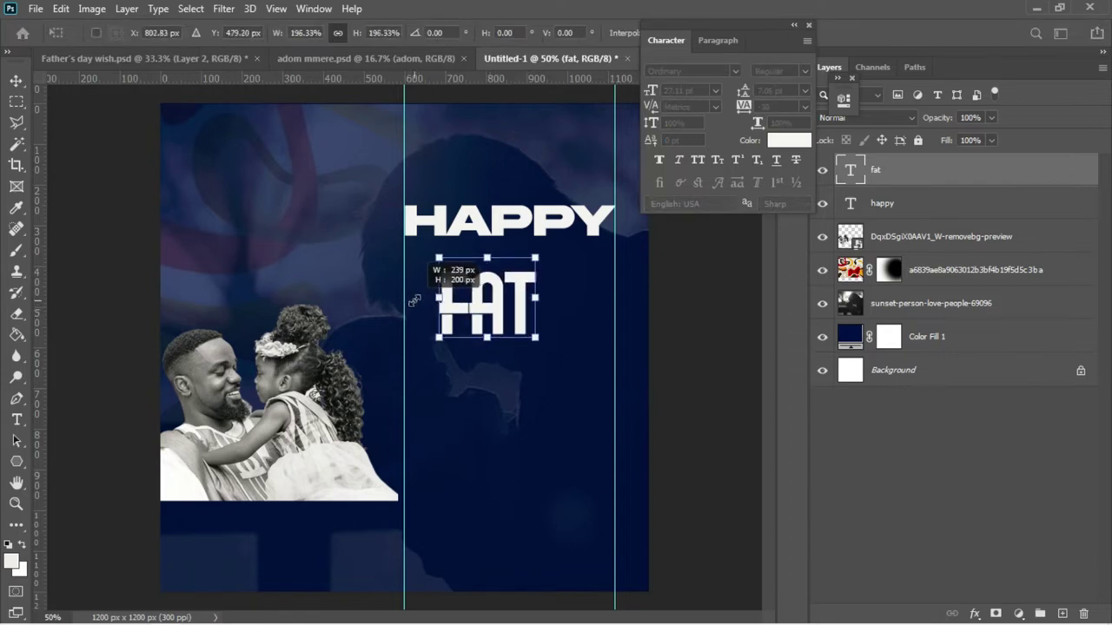
key(Return)
drag(482, 297, 448, 270)
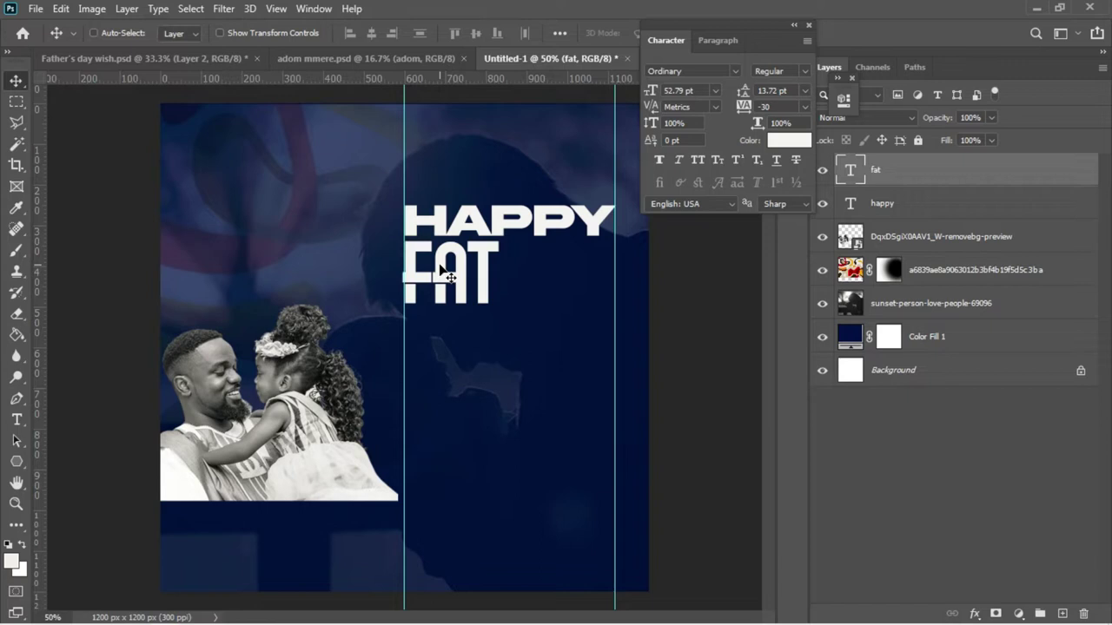
Place the silhouette image fater holding hands from the video folder into the flyer
mouse_move(286, 620)
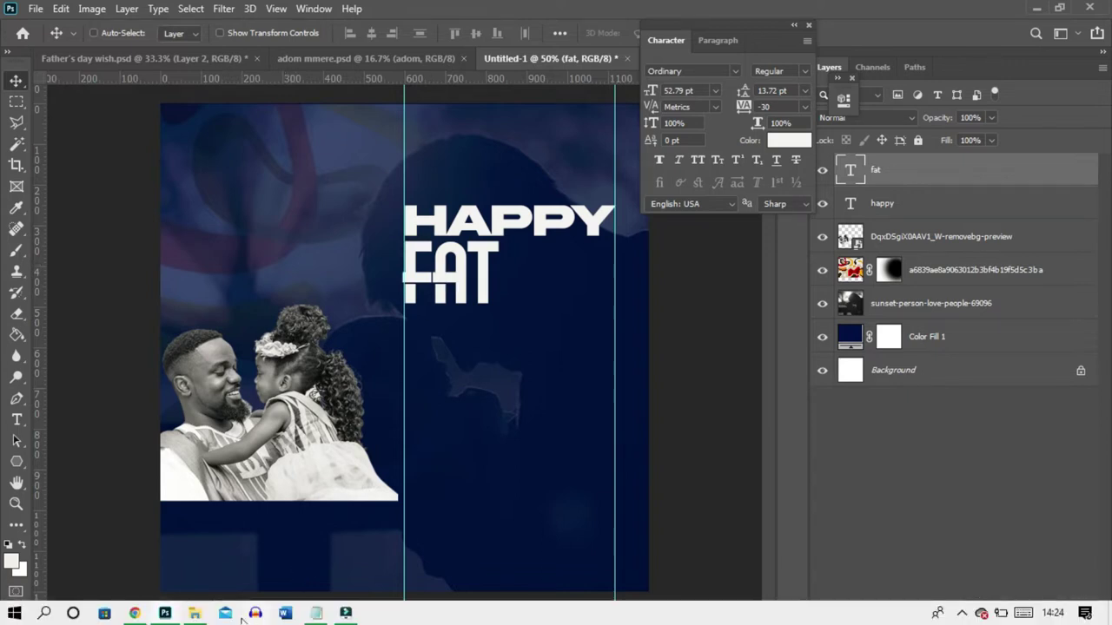
mouse_move(197, 615)
click(191, 547)
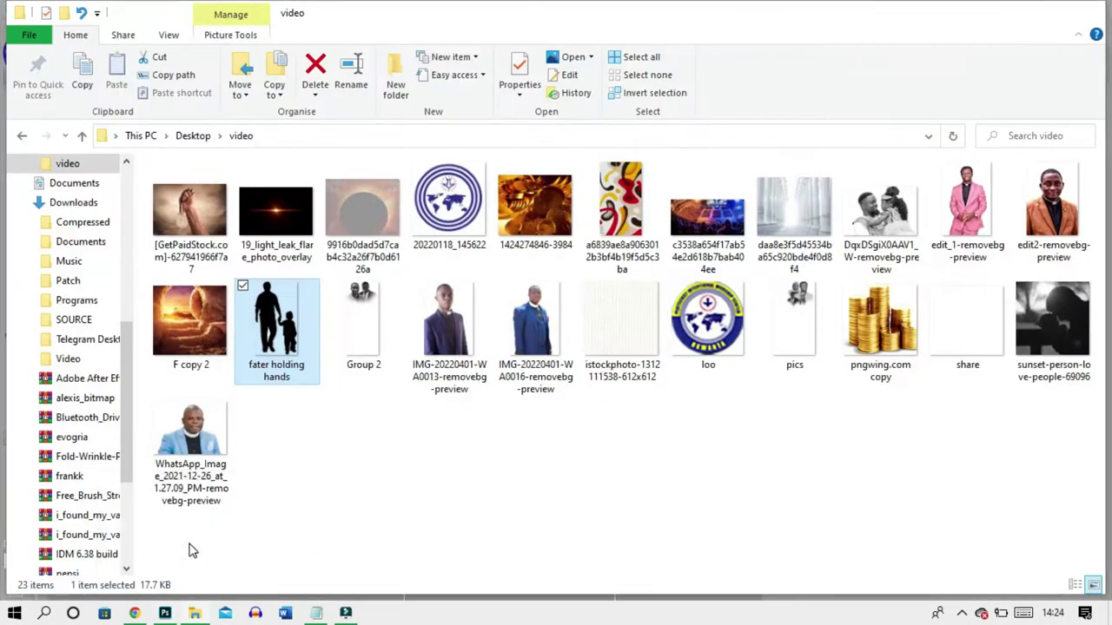
drag(293, 322, 506, 370)
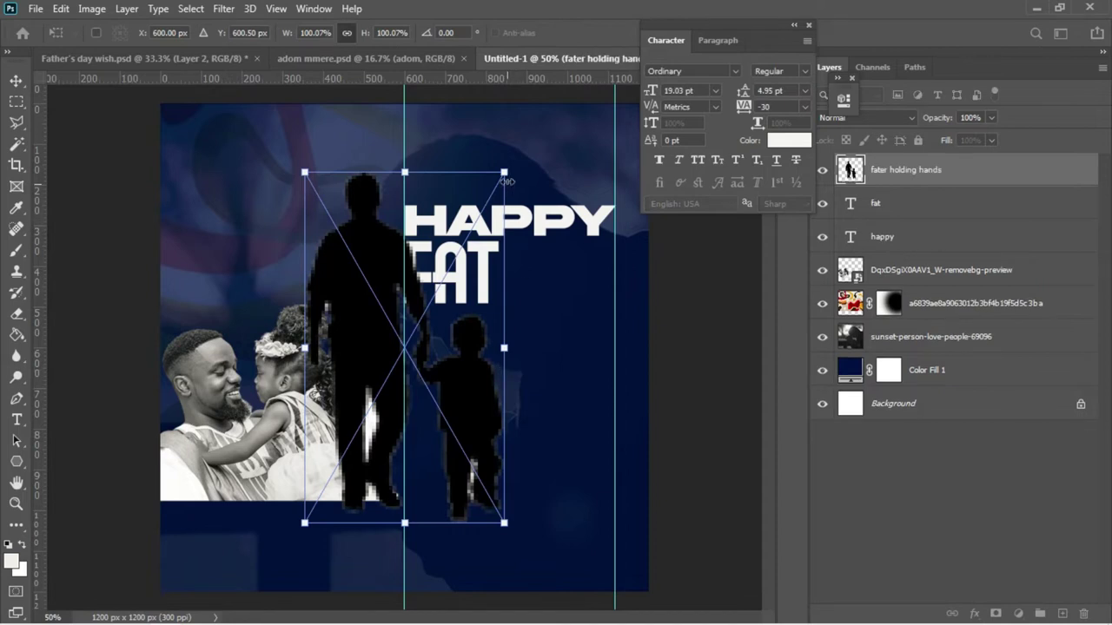
Shrink the father-and-child silhouette to the height of the FAT text and position it directly right of the letter T
drag(503, 171, 311, 446)
key(Return)
drag(316, 506, 540, 313)
key(ctrl)
key(ctrl+t)
key(Return)
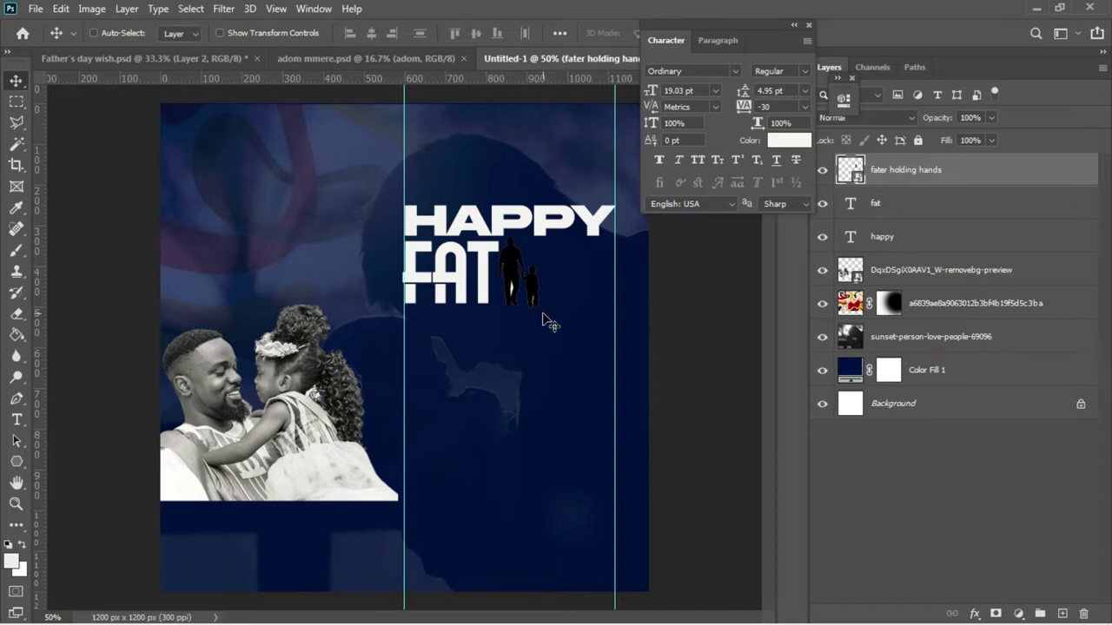
Duplicate the FAT text and place the copy on the same line, directly right of the father-and-child silhouette
right_click(473, 276)
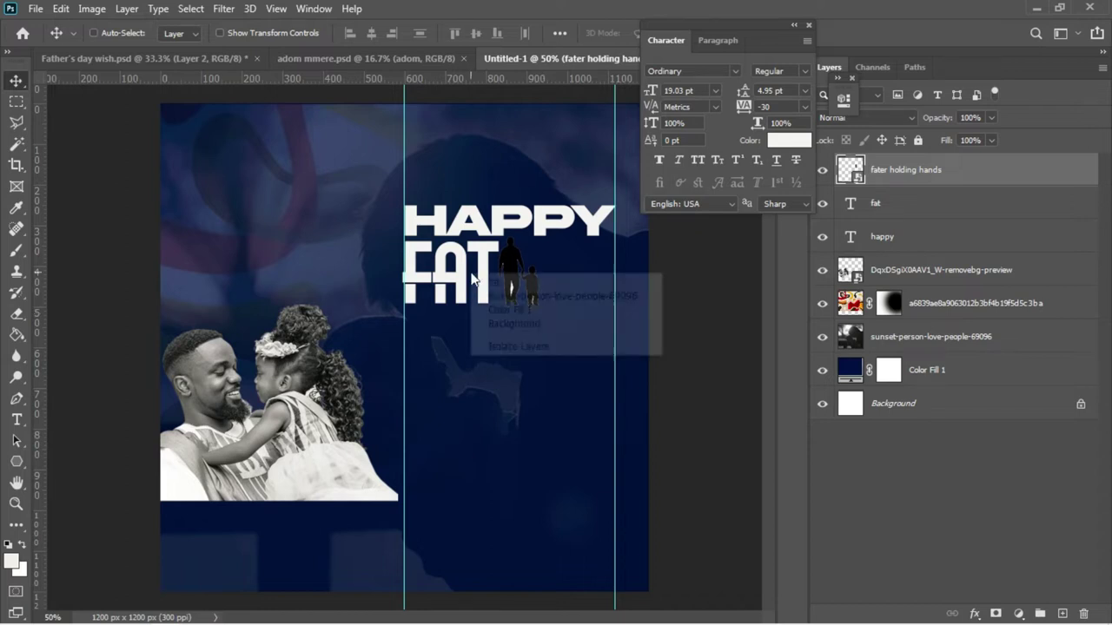
click(479, 281)
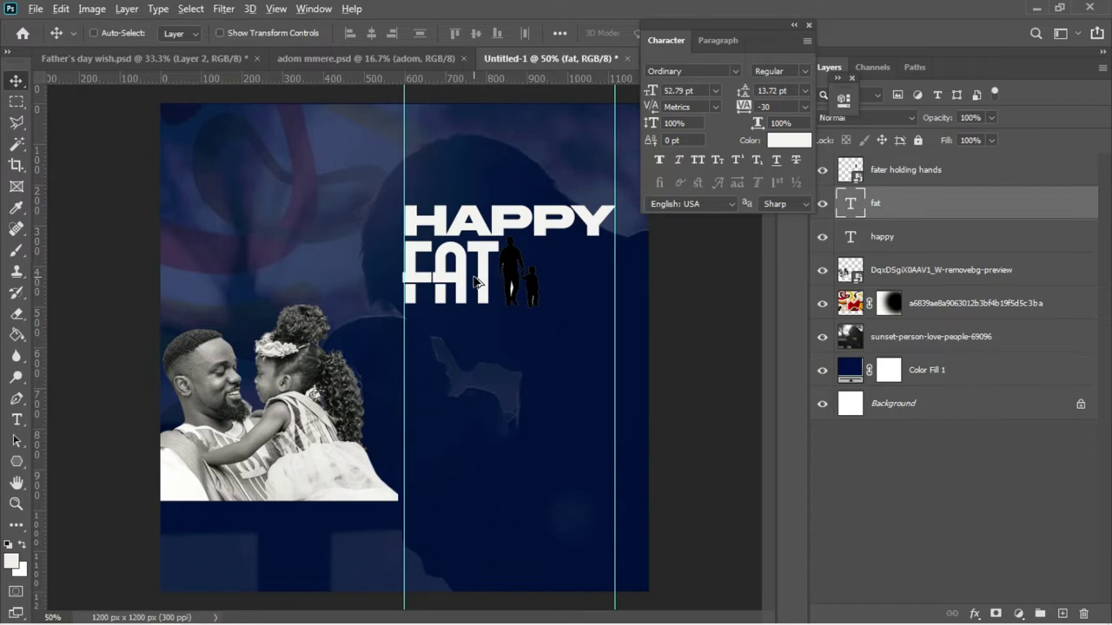
drag(474, 280, 602, 280)
Replace the wording of the duplicated FAT text with ER'S and commit the edit
key(t)
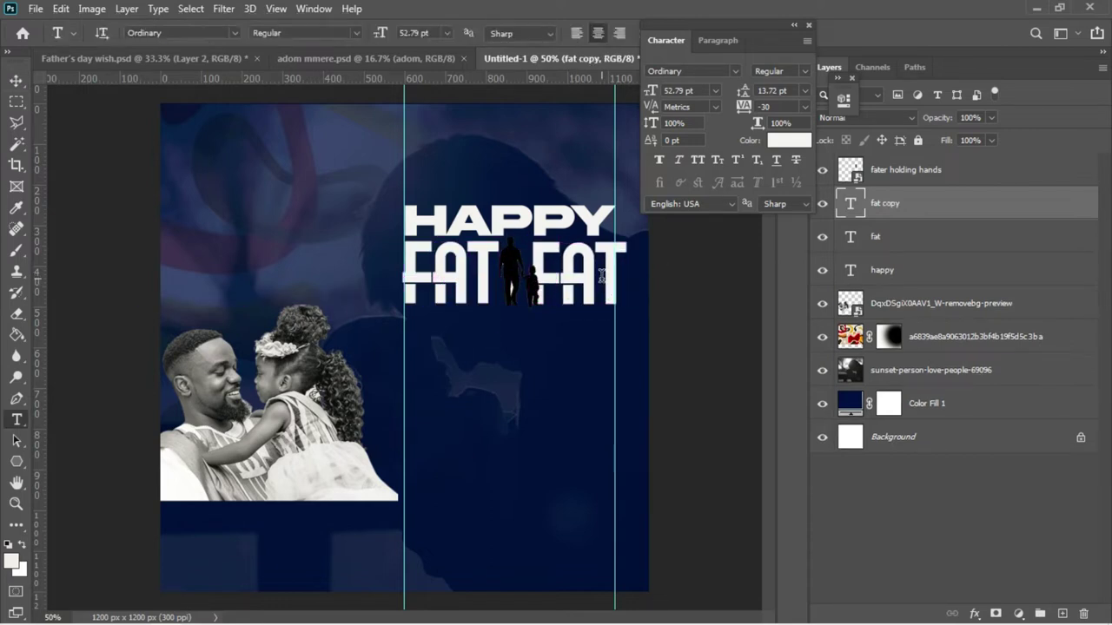
click(601, 276)
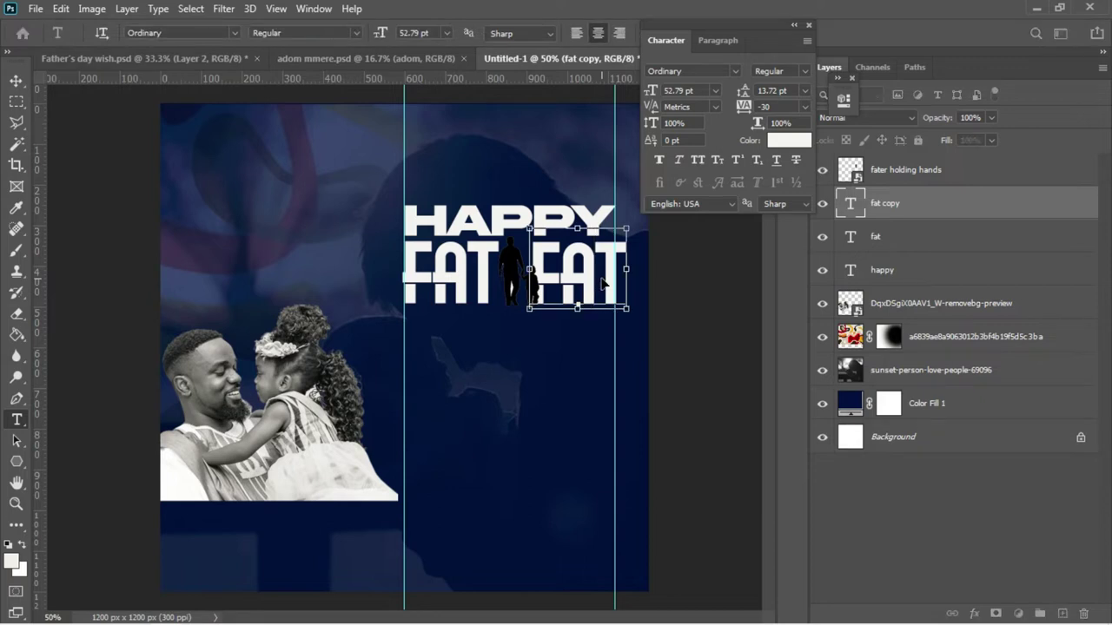
double_click(602, 278)
key(BackSpace)
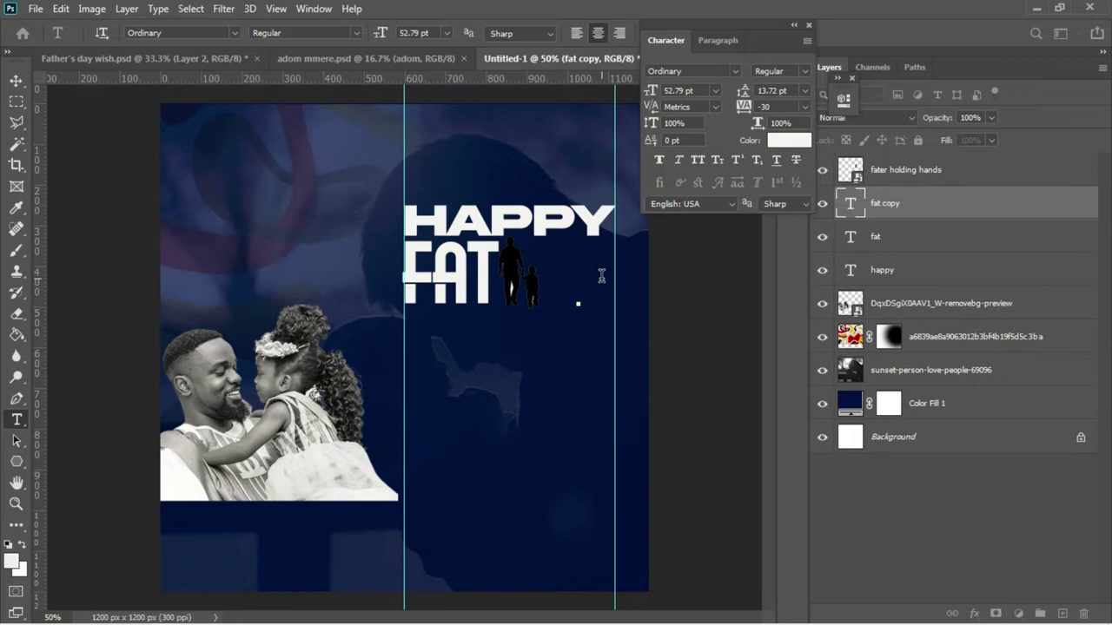
text(ER)
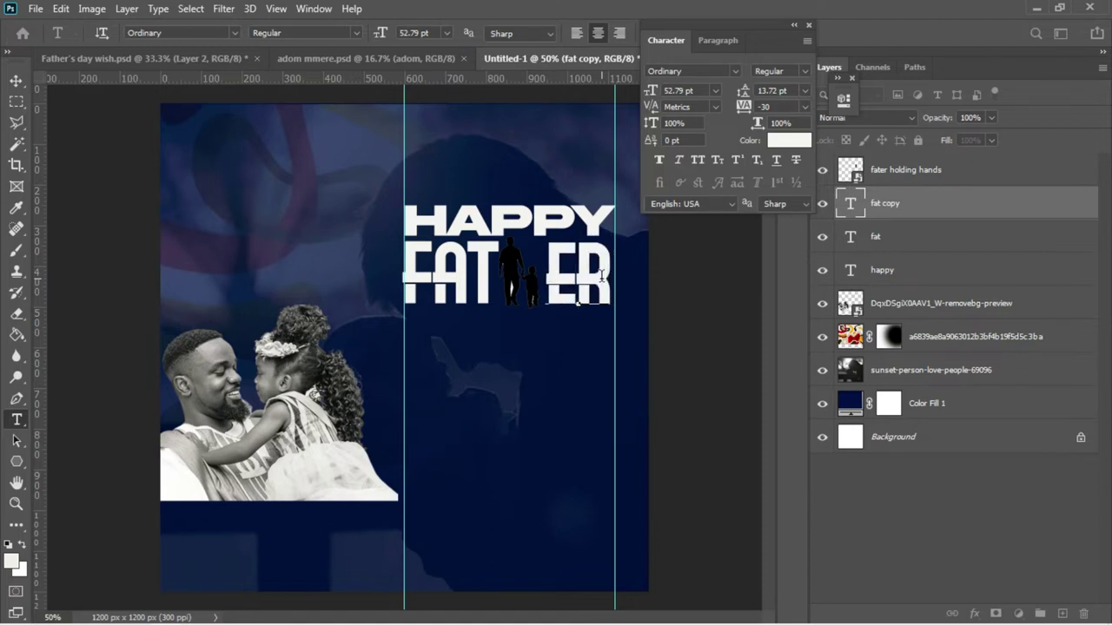
text(S)
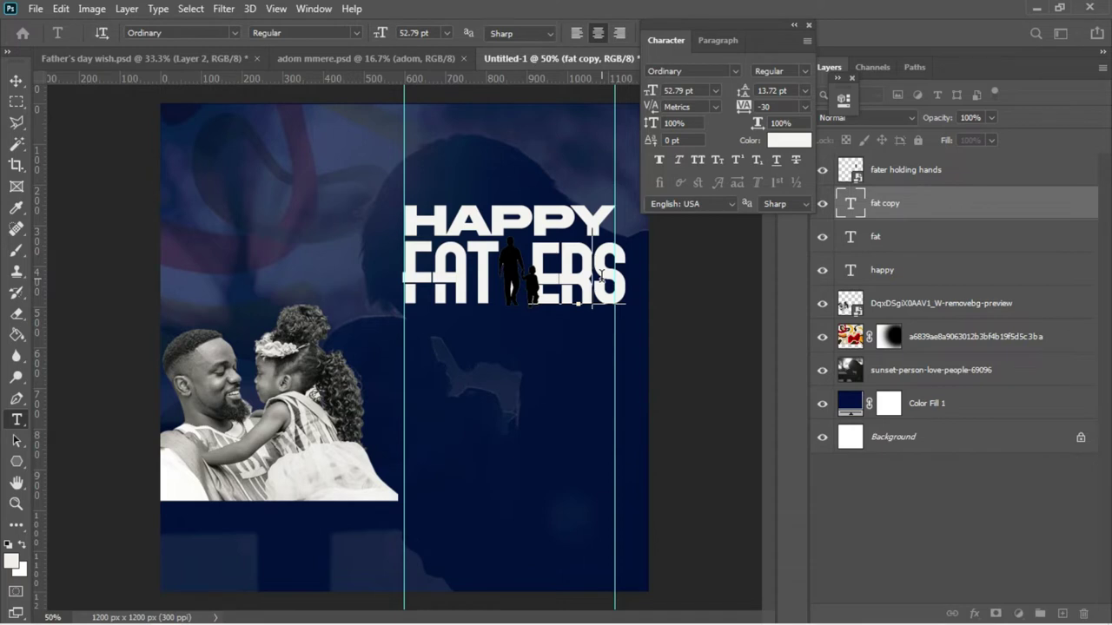
click(601, 277)
text(')
click(15, 81)
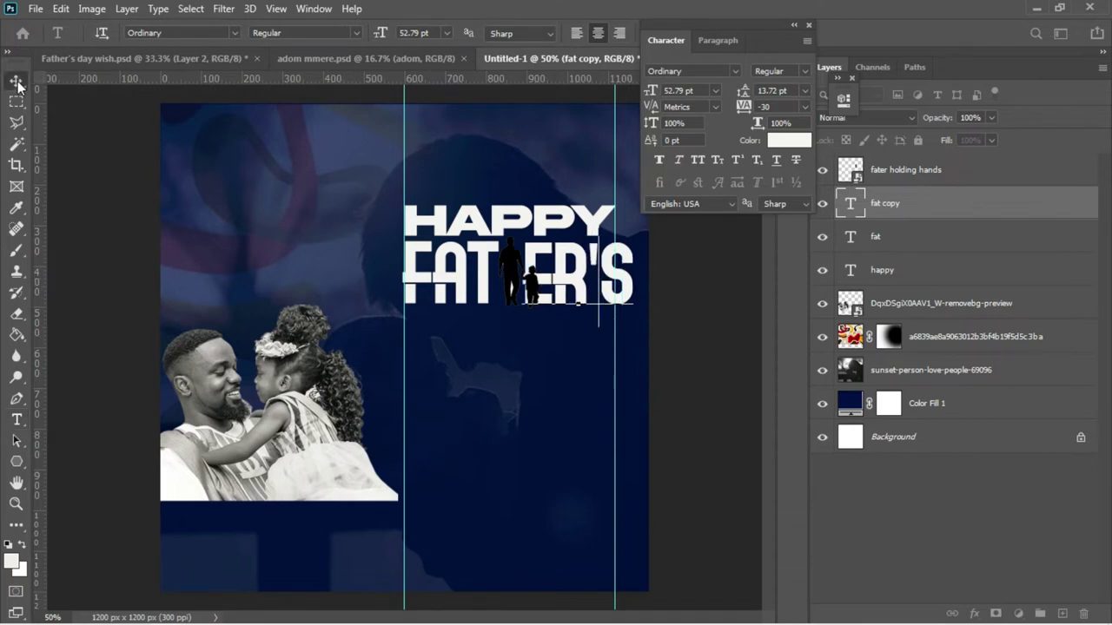
Group the er's, fat and happy text layers
shift+click(877, 270)
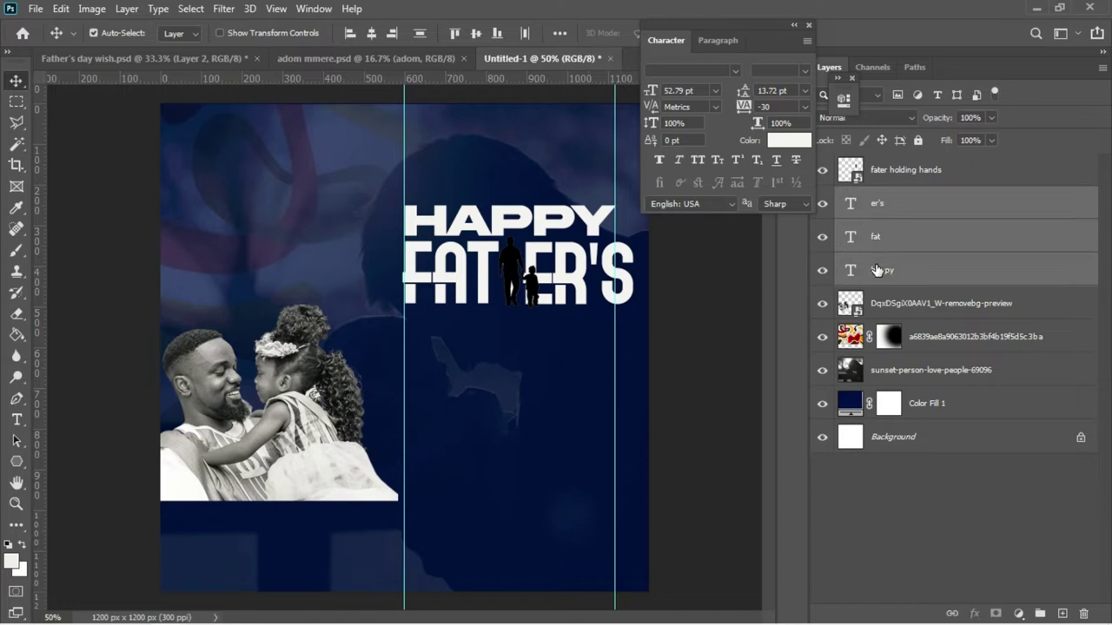
key(ctrl+g)
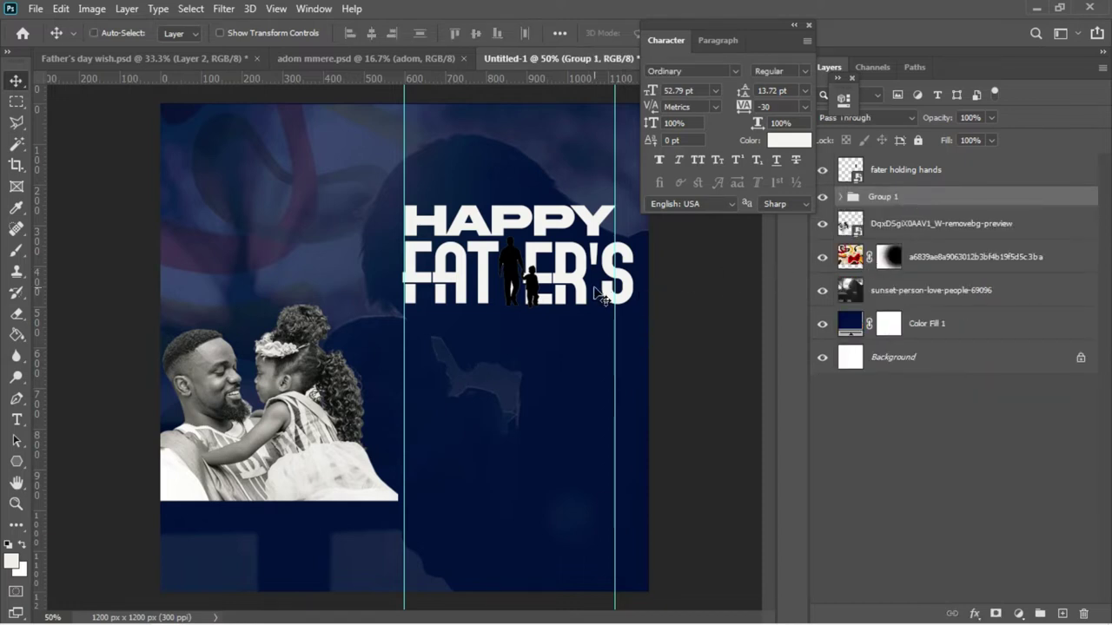
Try to shrink the whole headline group proportionally to about 93.6% to fit between the guides, and undo it
key(ctrl+t)
drag(631, 304, 614, 300)
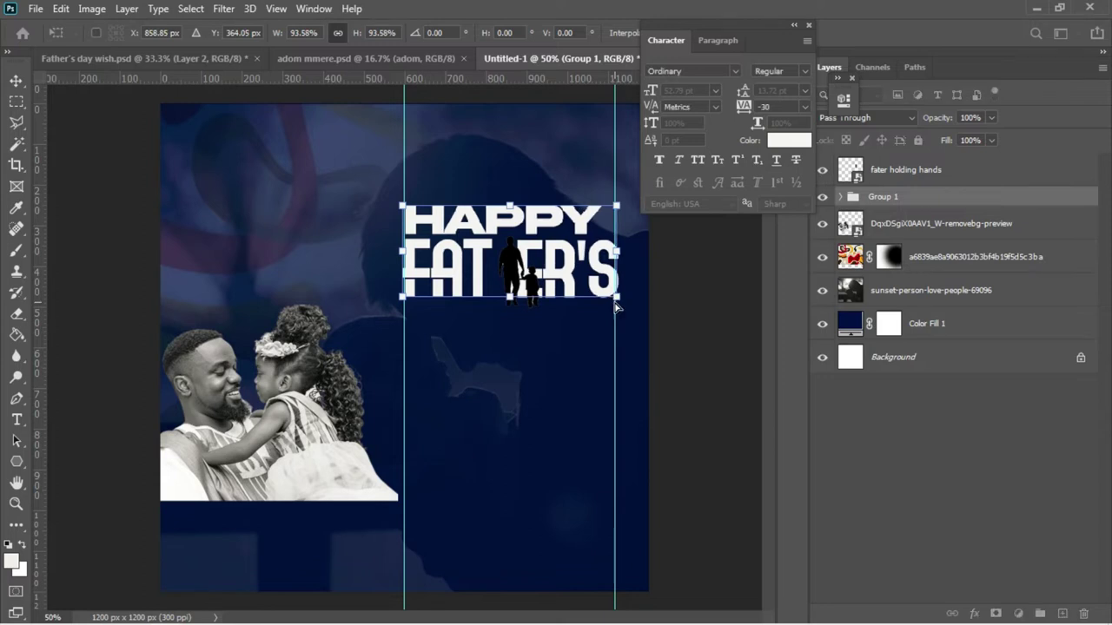
key(Return)
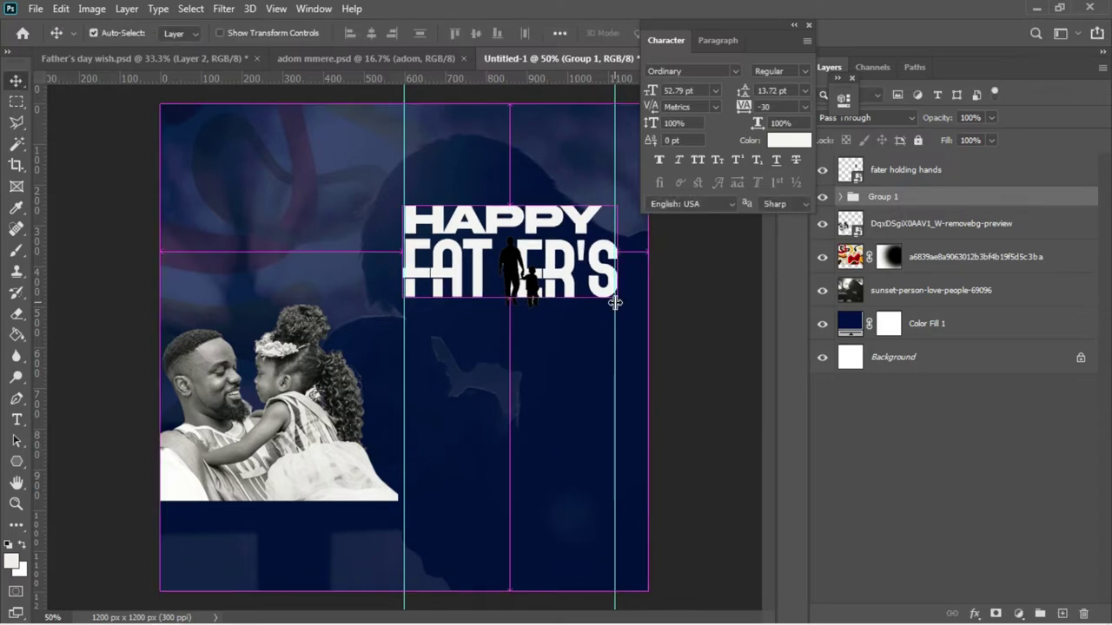
key(ctrl+z)
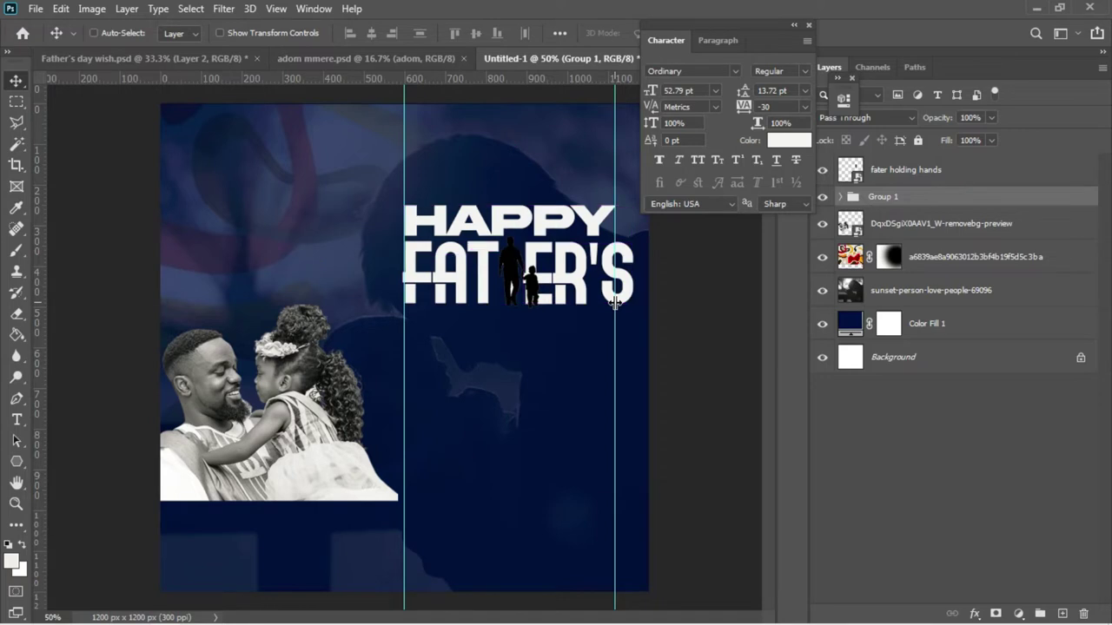
Take the happy layer out of Group 1 and shrink the remaining FAT and ER'S text proportionally to about 45.66 pt
click(839, 197)
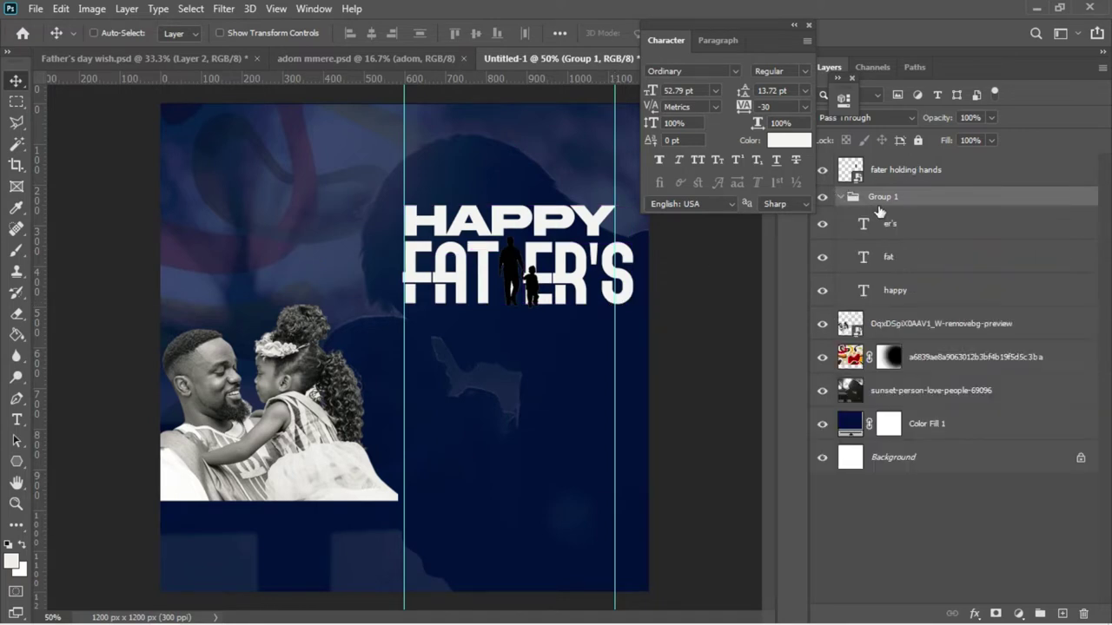
drag(893, 291, 886, 386)
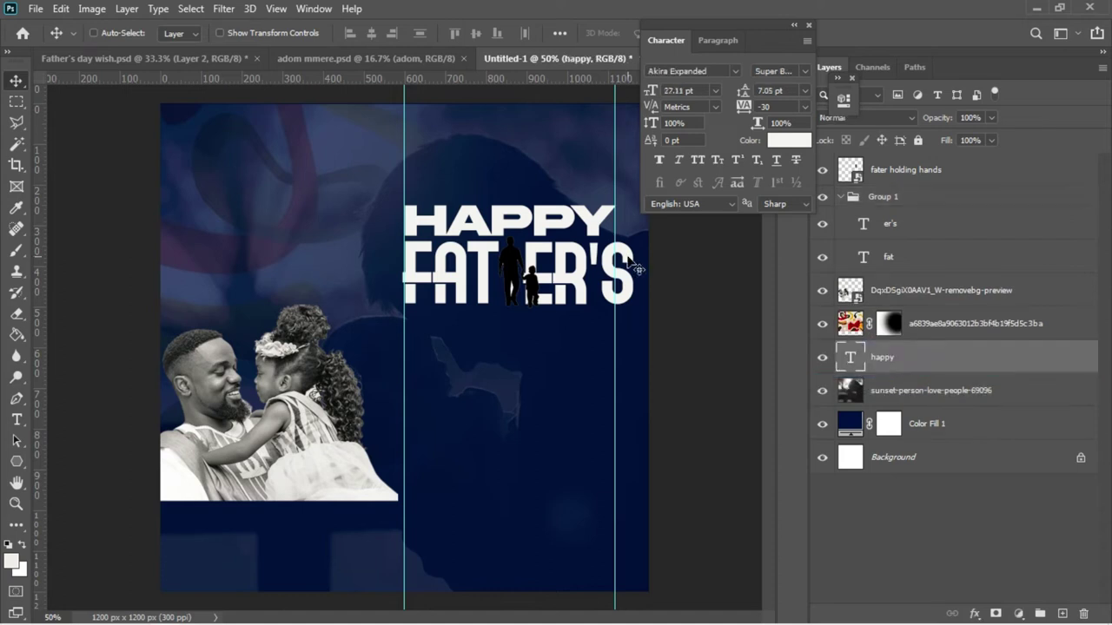
click(866, 198)
key(ctrl+t)
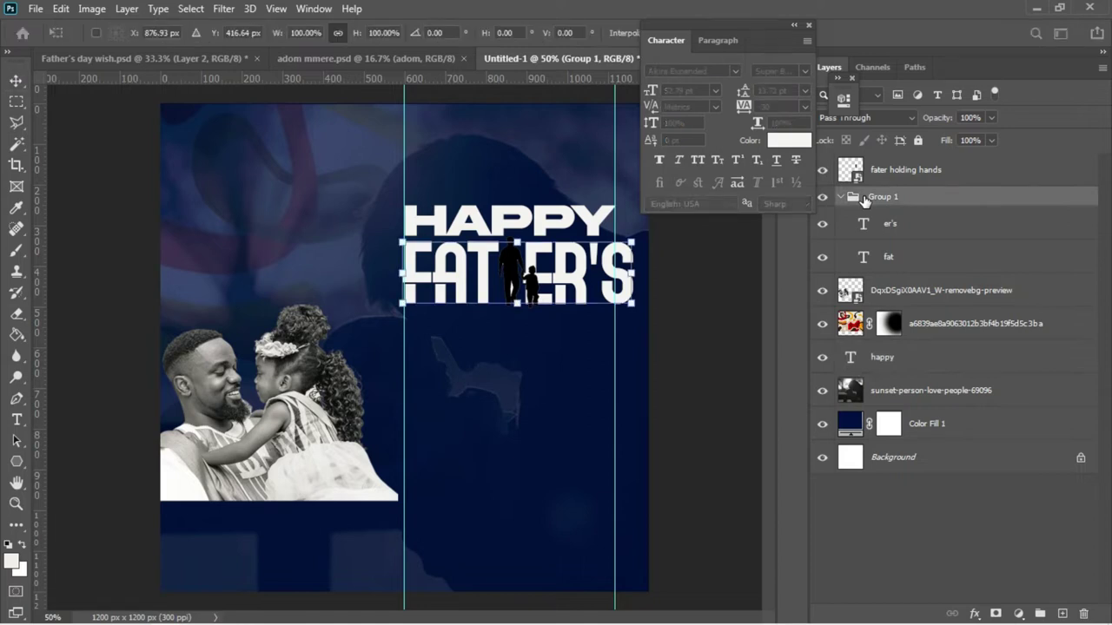
drag(632, 305, 584, 291)
key(Return)
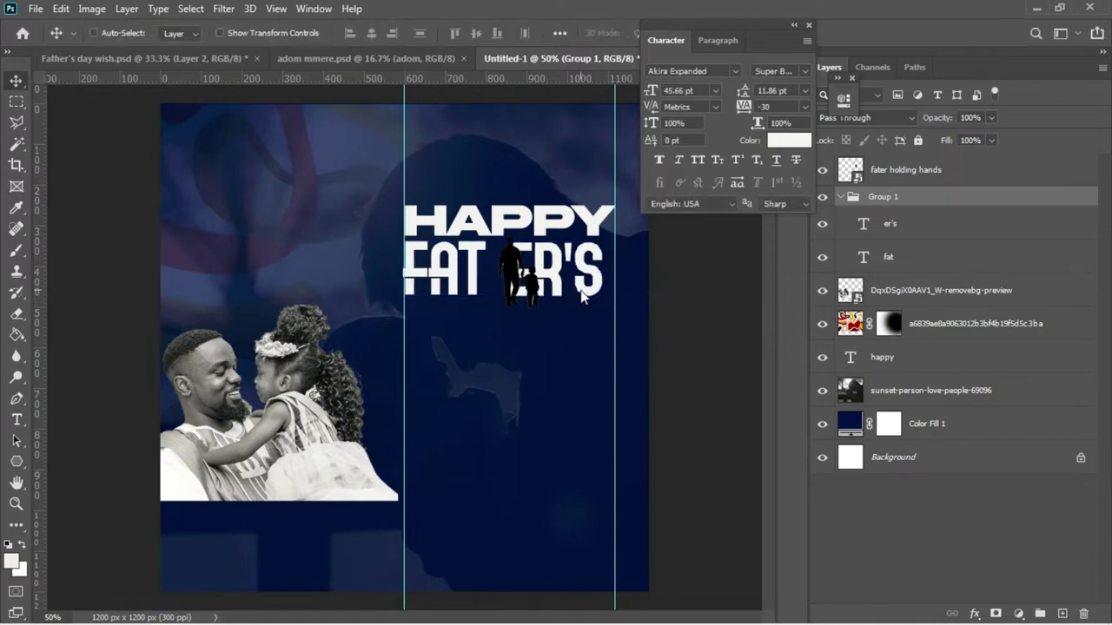
Move the ER'S text right until its S meets the right guide, level with FAT
right_click(552, 271)
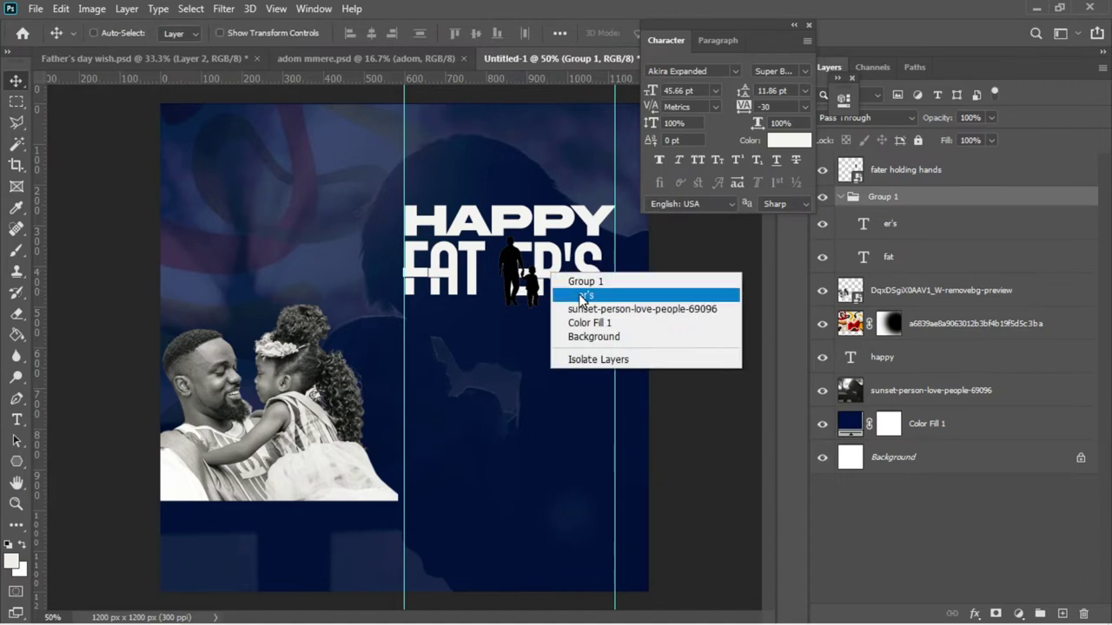
click(578, 293)
drag(580, 300, 588, 303)
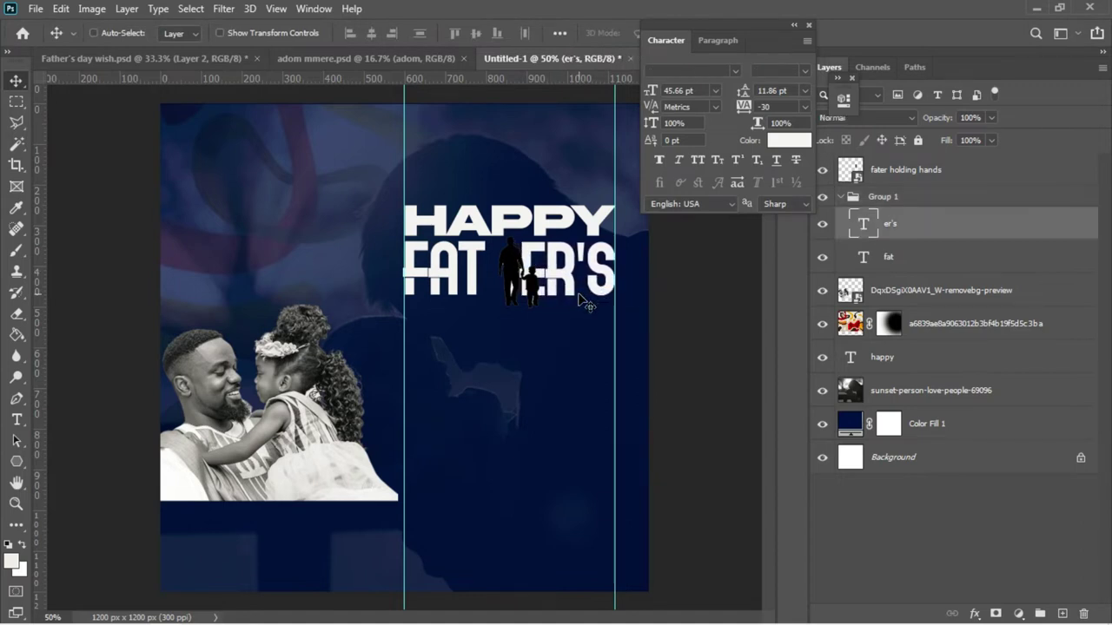
Shift the father-and-child silhouette left into the gap between FAT and ER'S, scale it slightly and nudge it closer to the T
right_click(517, 269)
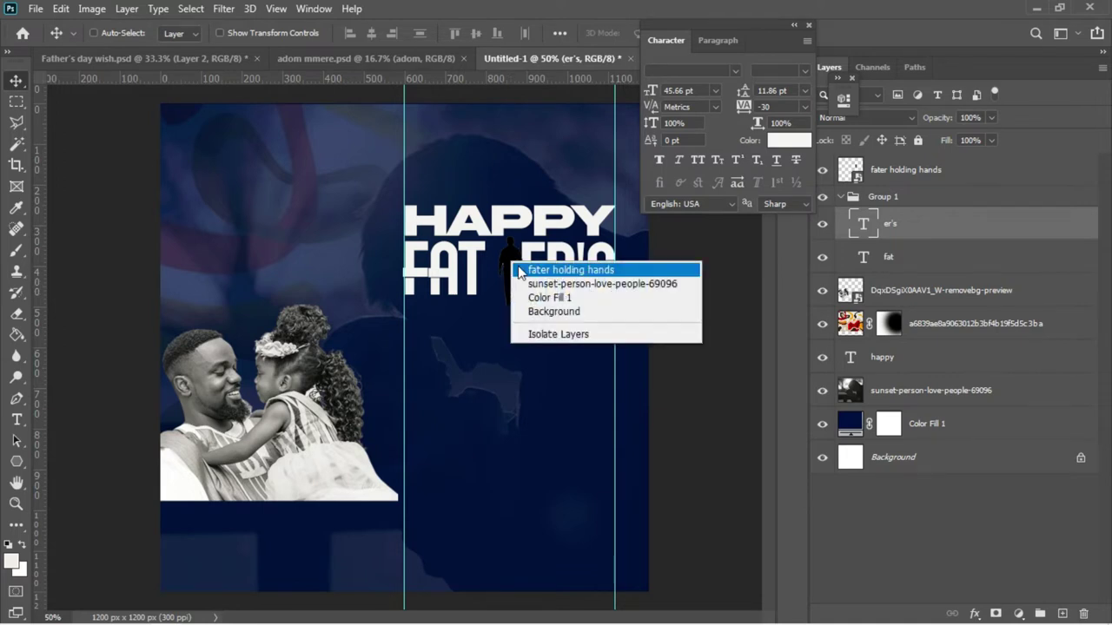
click(570, 270)
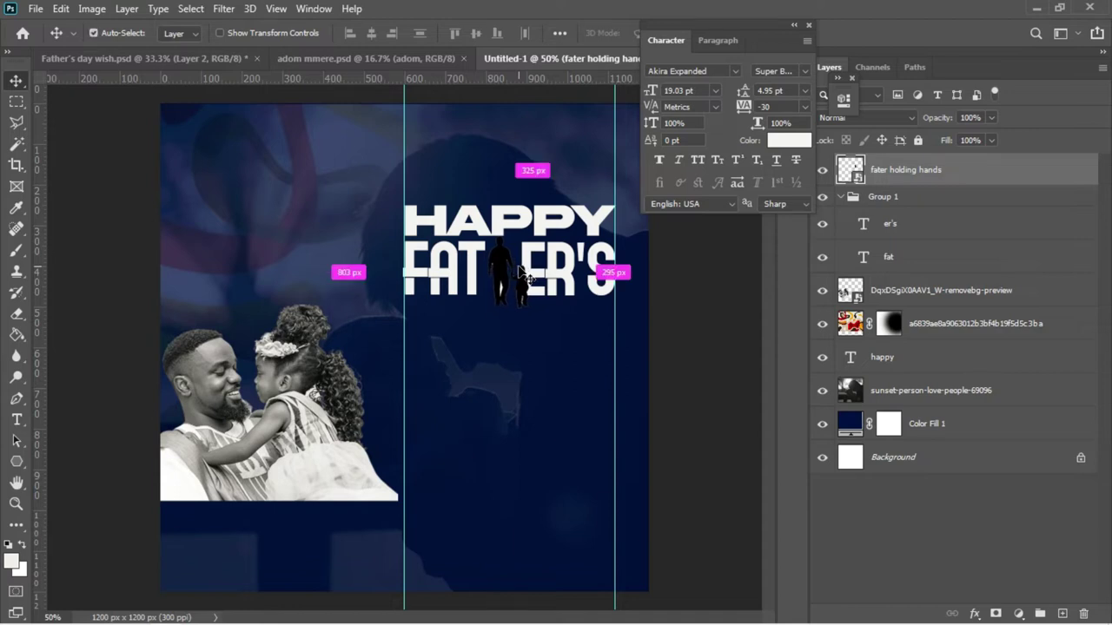
key(ctrl+t)
drag(527, 236, 524, 241)
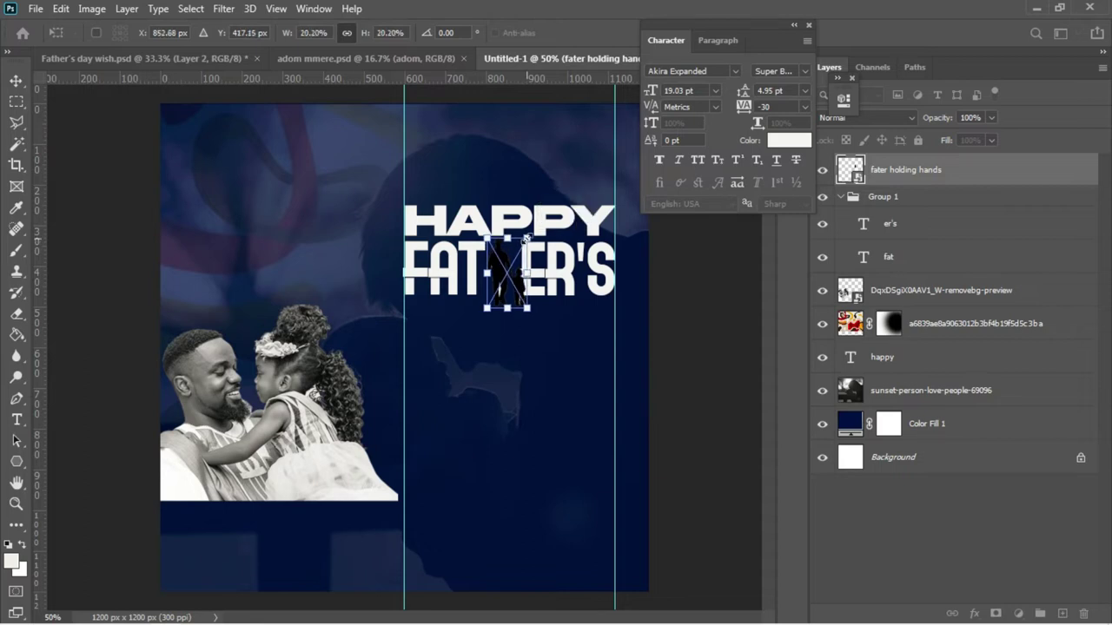
key(Return)
key(Left)
key(Left)
key(Left)
key(Left)
key(Left)
key(Left)
key(Left)
key(Left)
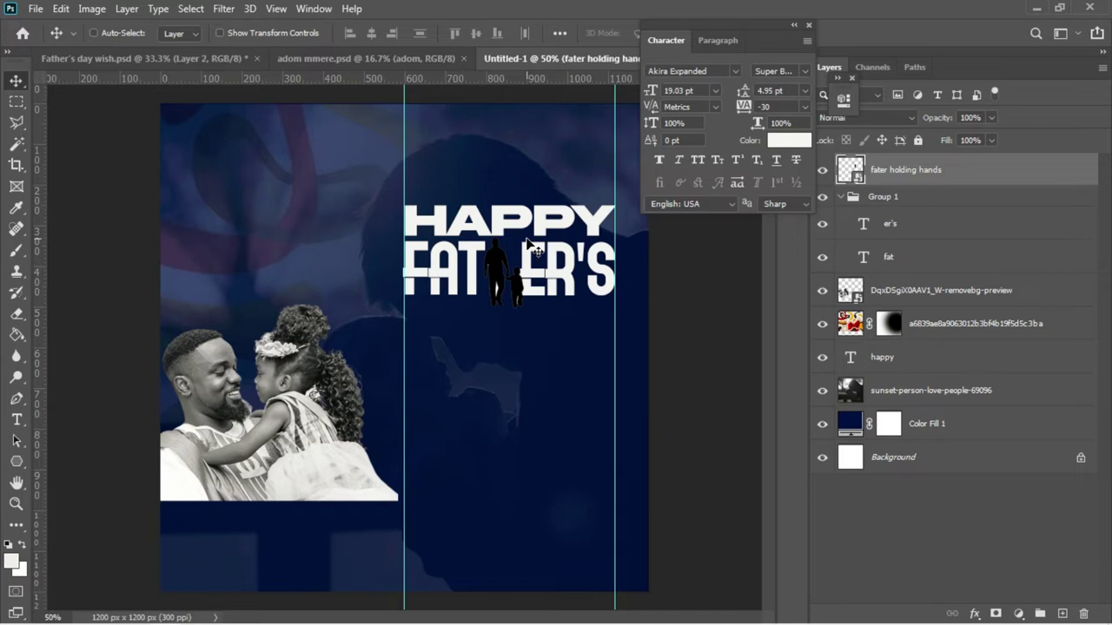
Shrink the silhouette proportionally to the height of the FATHER'S letters and fit it between T and E
key(ctrl+t)
drag(522, 239, 520, 245)
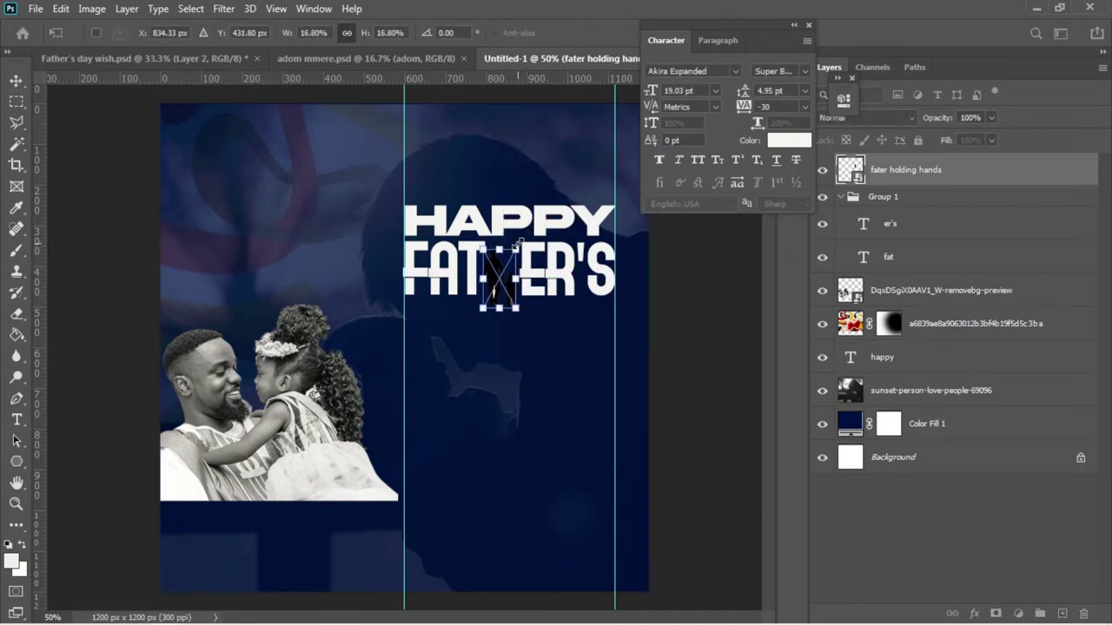
key(Return)
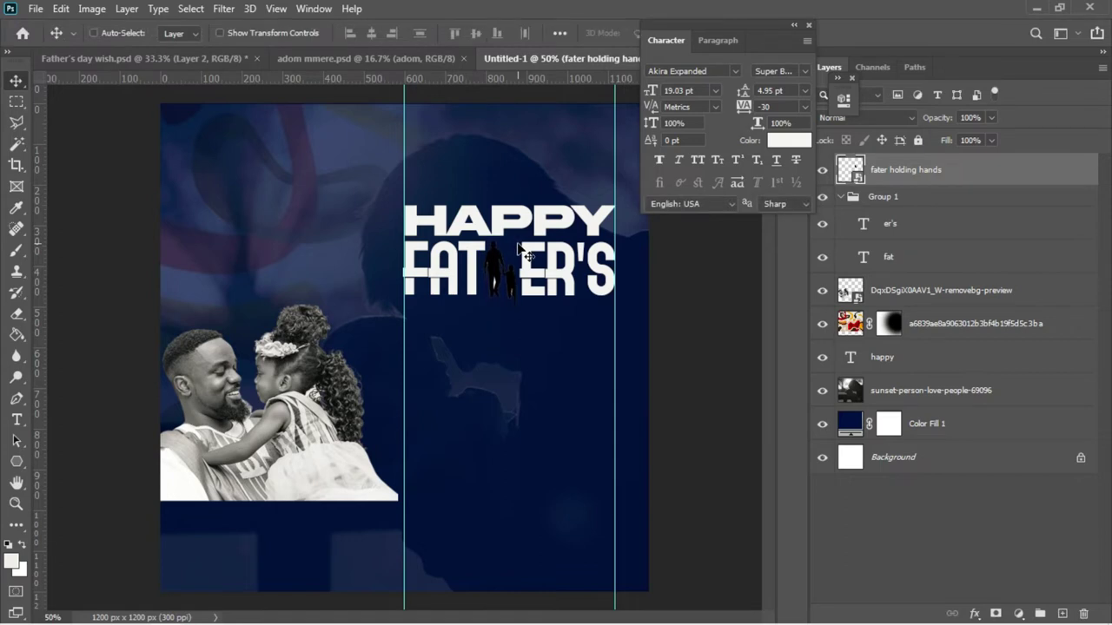
Apply a yellow linear Gradient Overlay to Group 1 containing the FAT and ER'S text
right_click(892, 195)
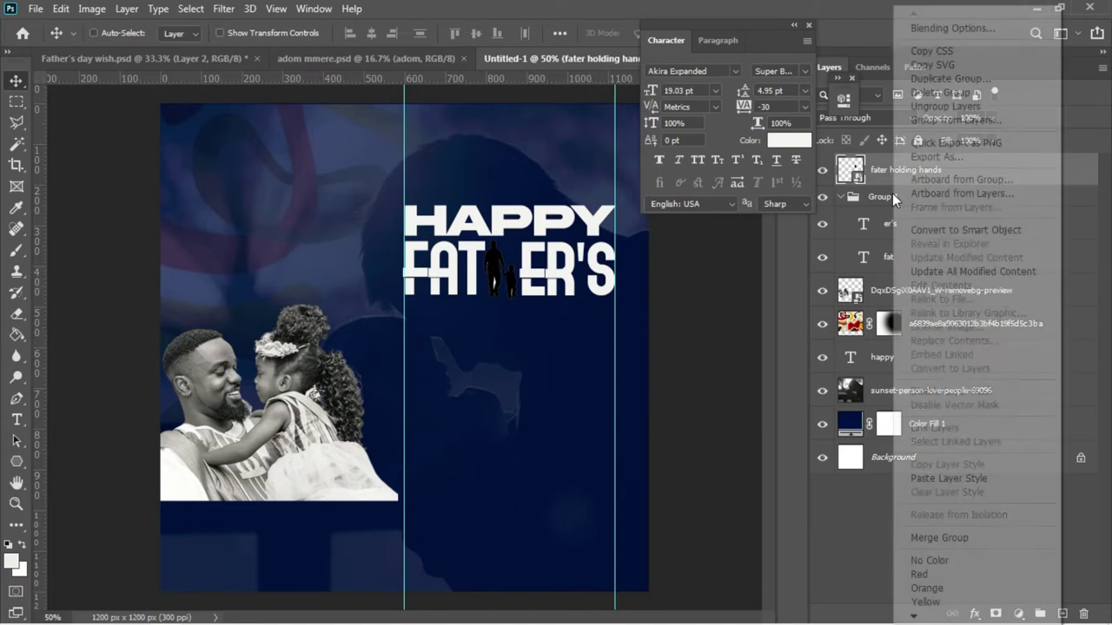
click(914, 32)
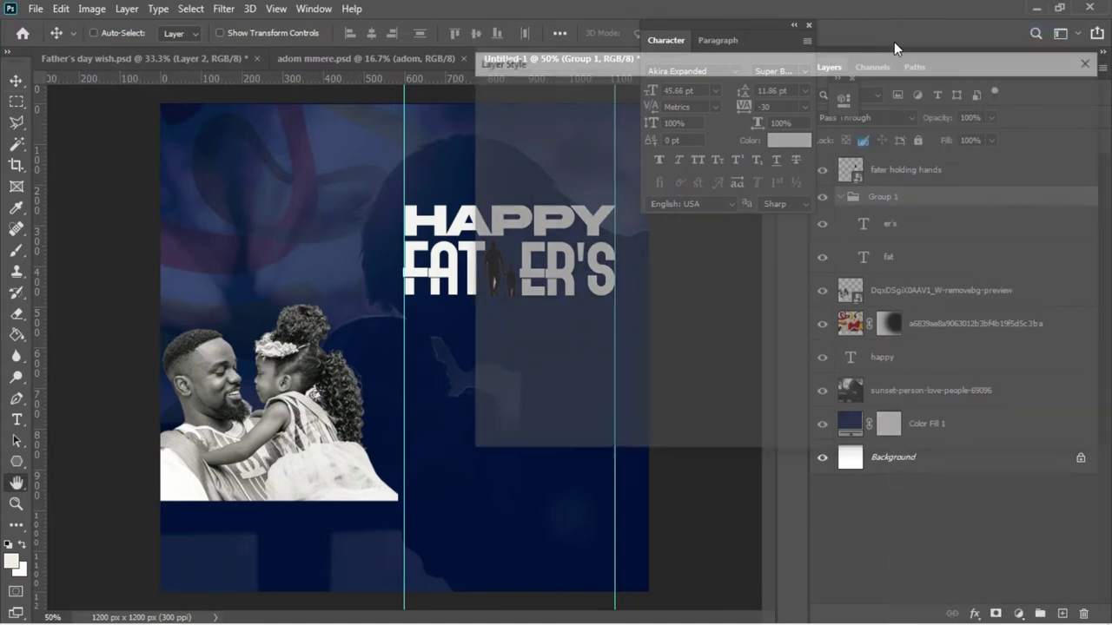
drag(766, 62, 920, 59)
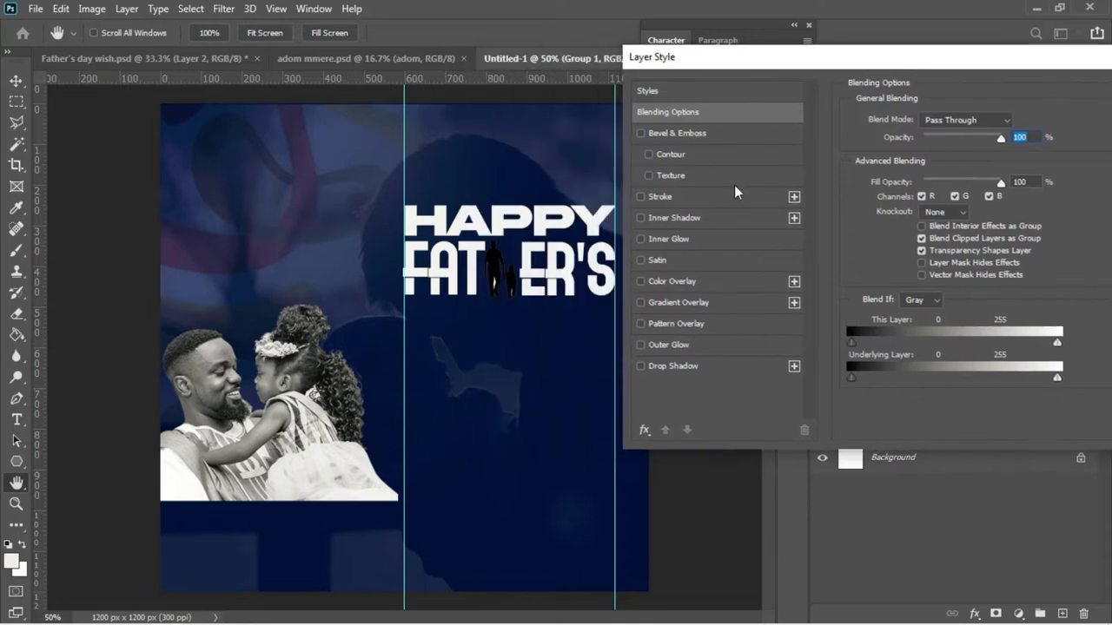
click(670, 303)
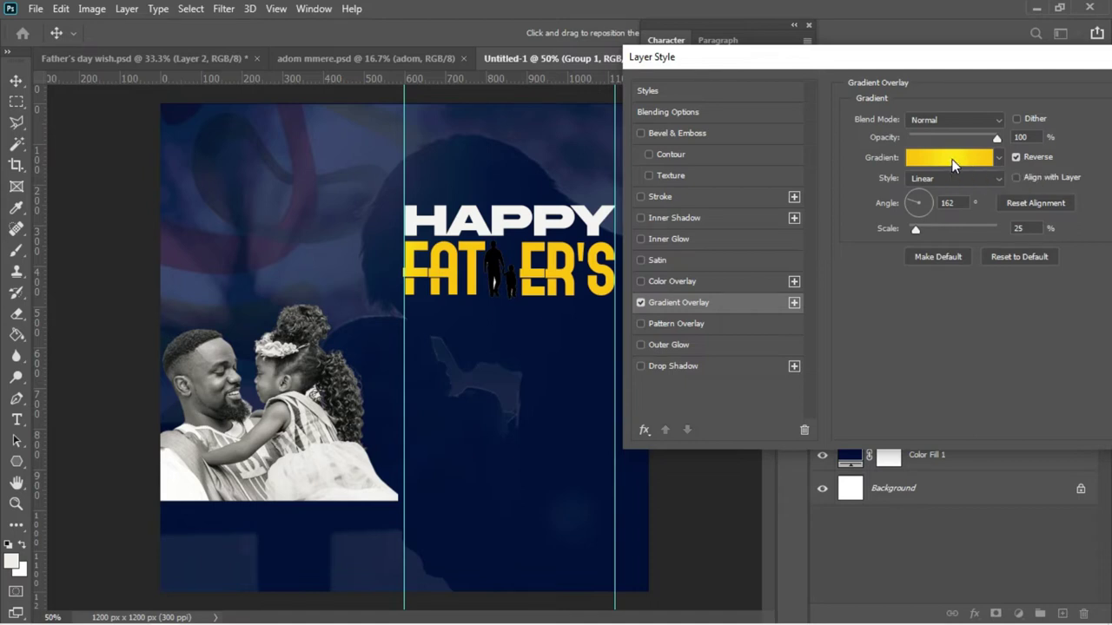
key(Return)
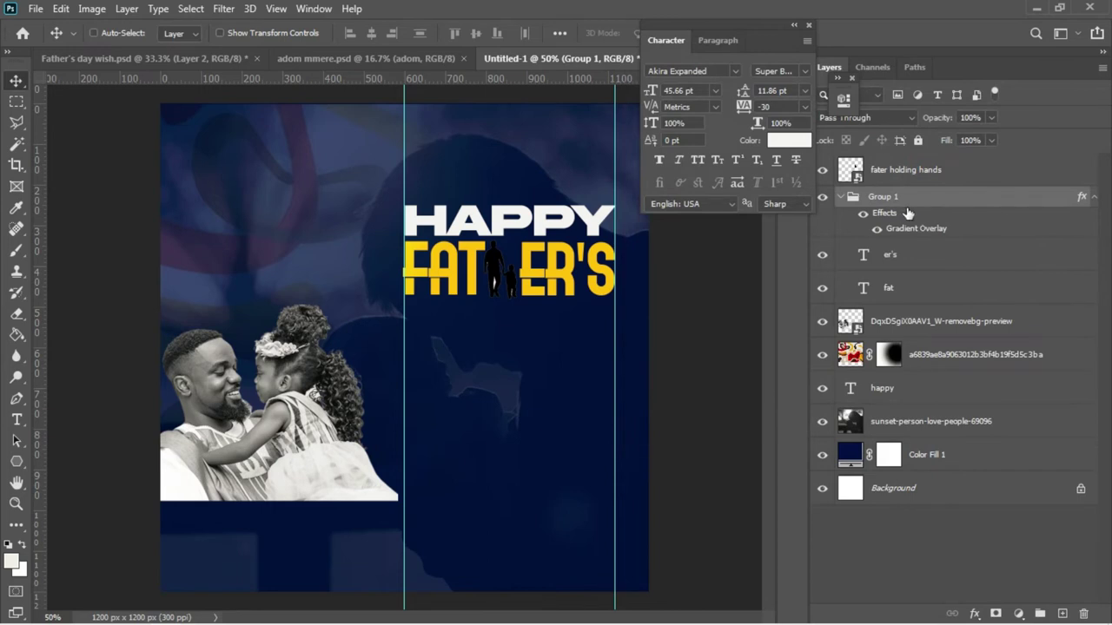
Copy the layer style of Group 1 and paste it onto the father holding hands silhouette layer
right_click(1020, 200)
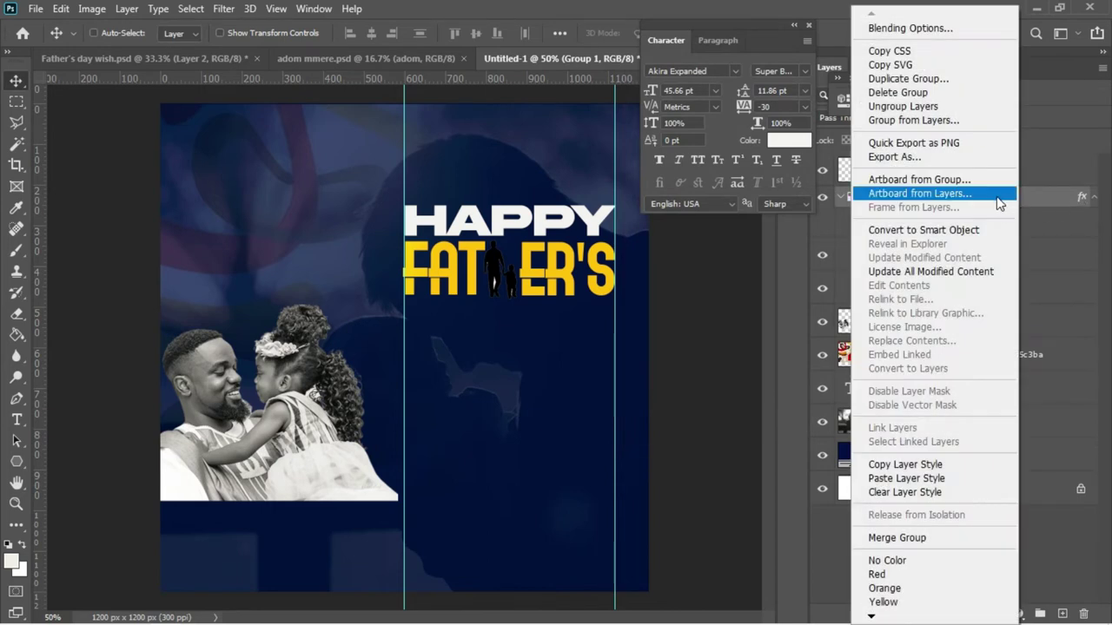
click(898, 467)
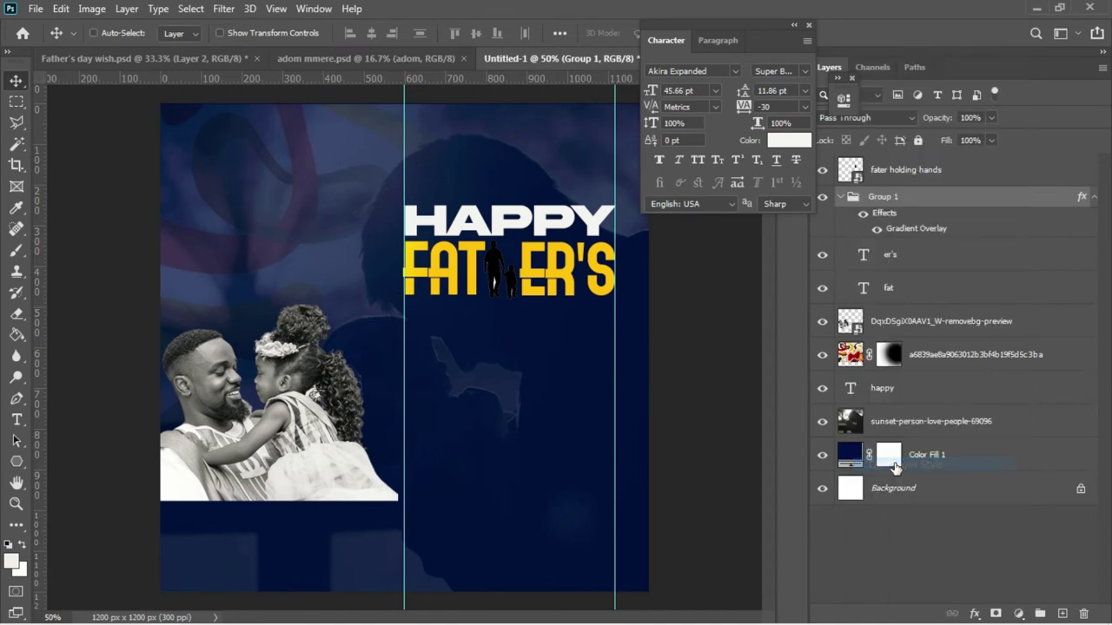
right_click(488, 267)
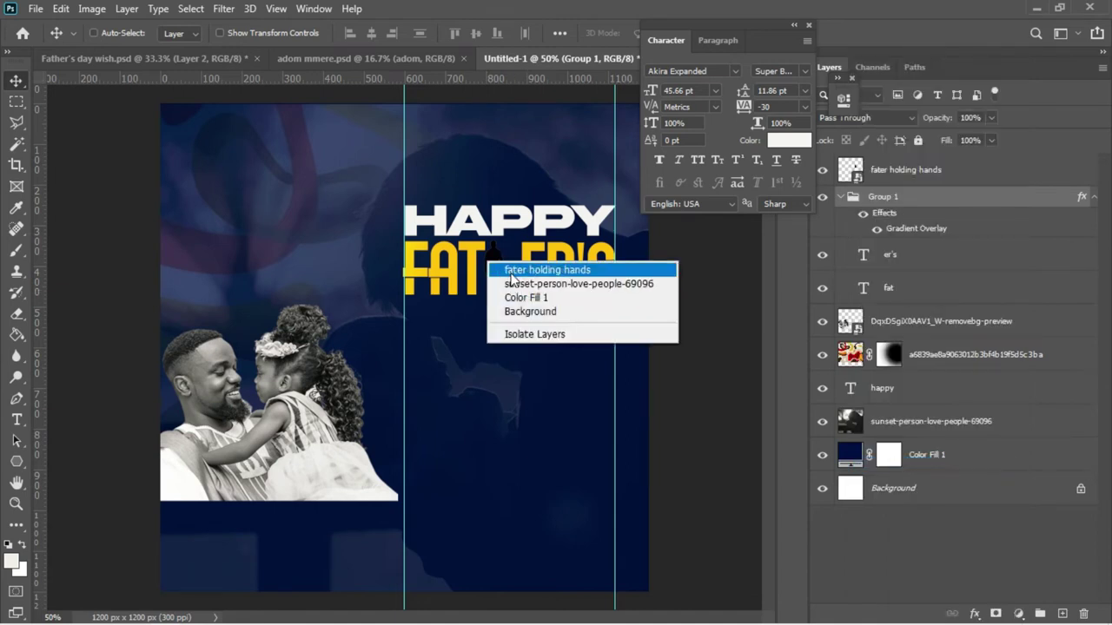
click(529, 270)
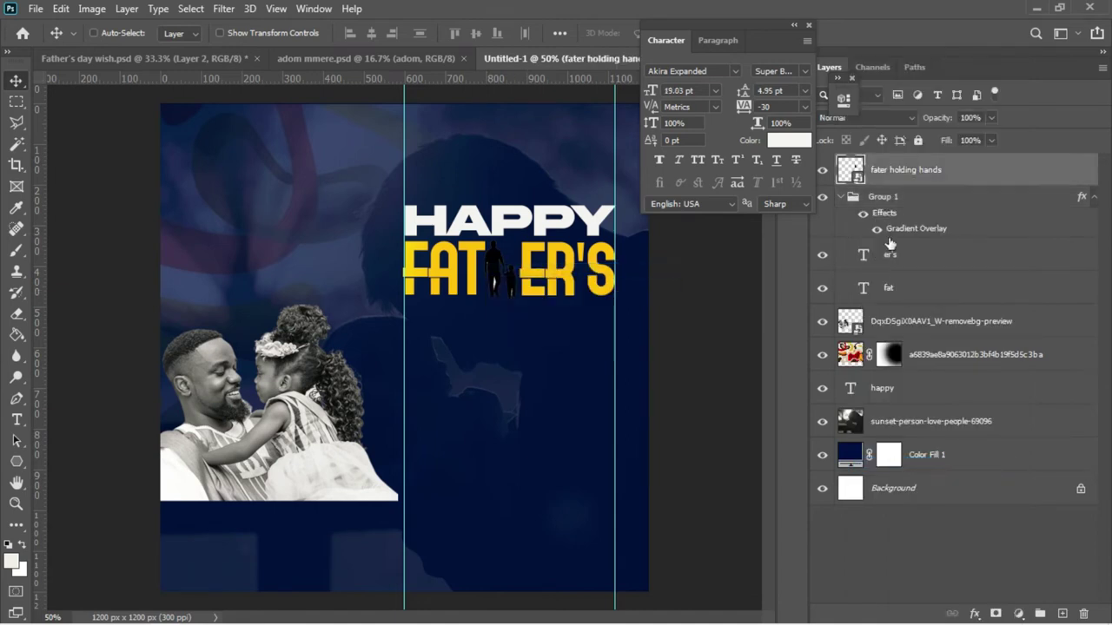
right_click(943, 172)
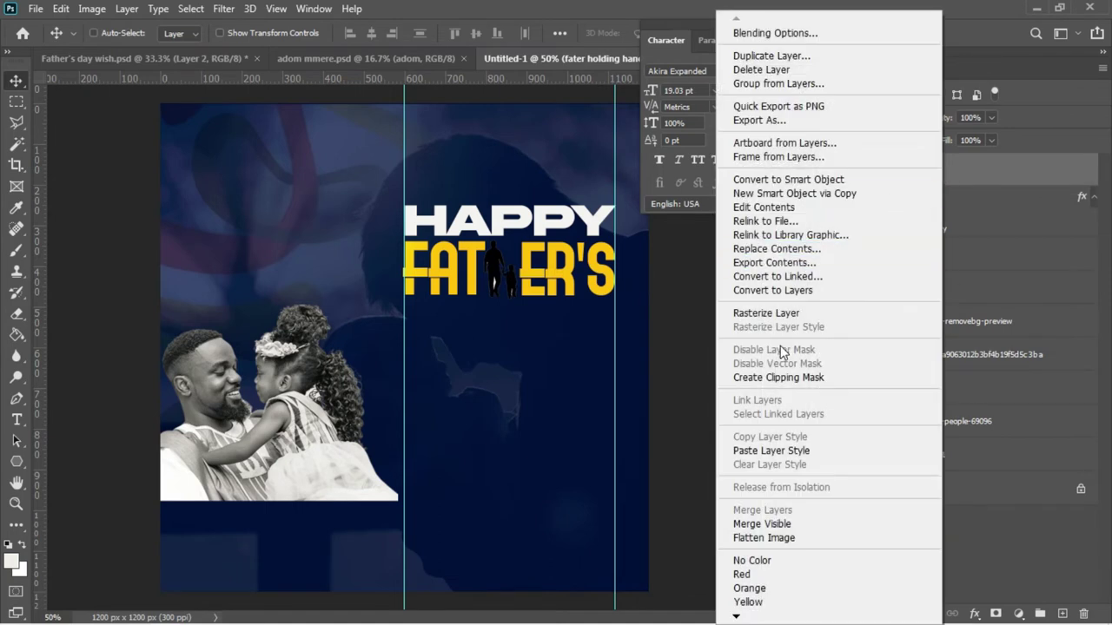
click(752, 451)
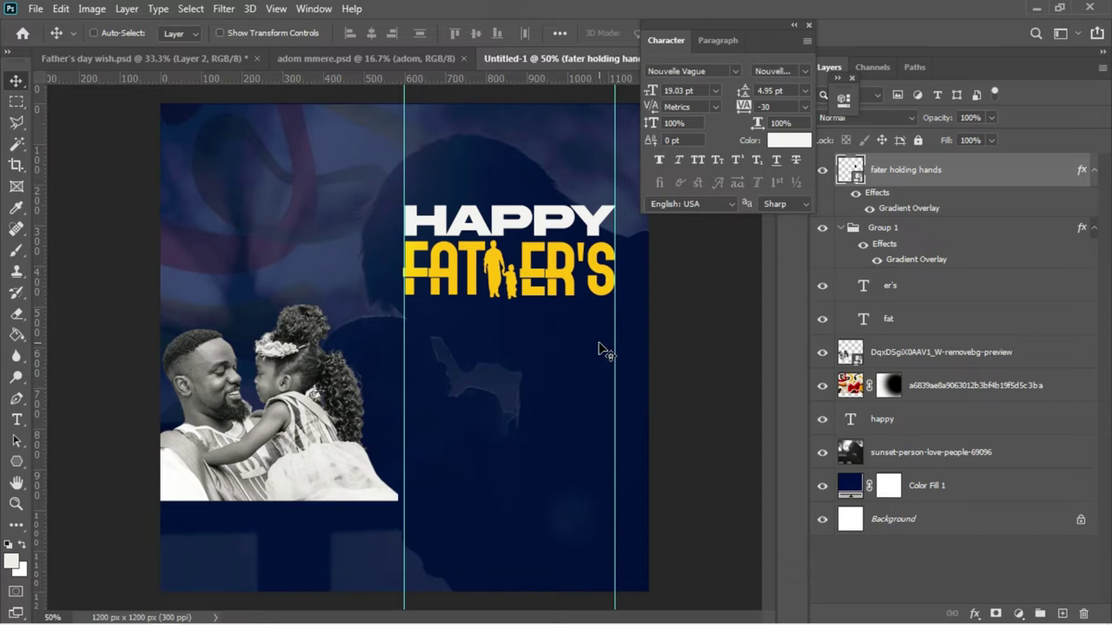
Add a white Nouvelle Vague text reading "day" in All Caps below the FATHER'S line
key(t)
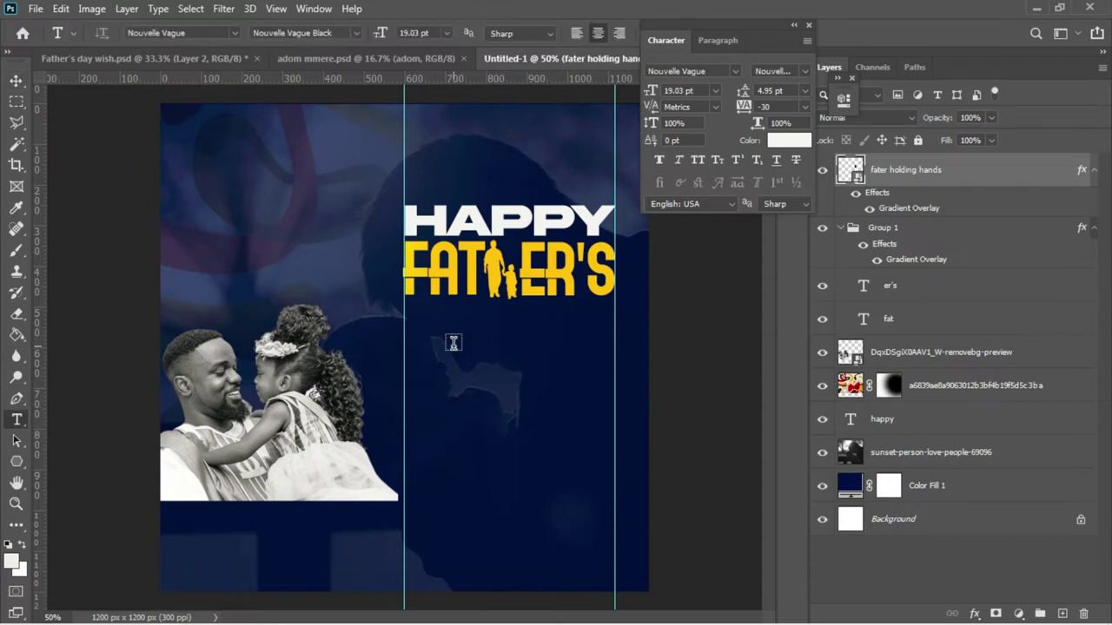
click(452, 343)
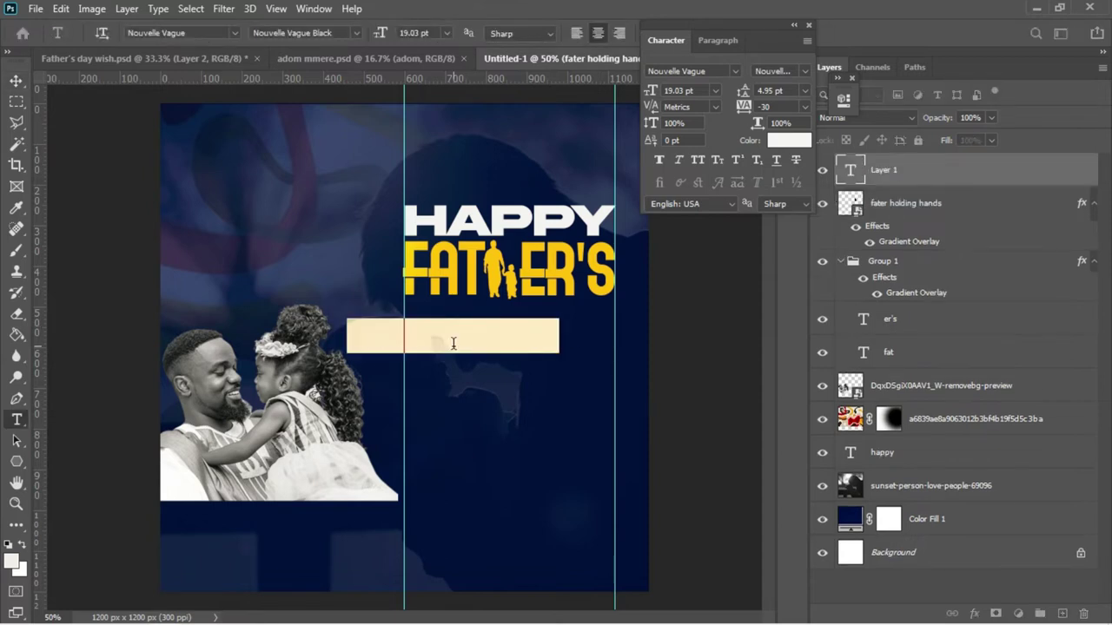
click(453, 343)
text(day)
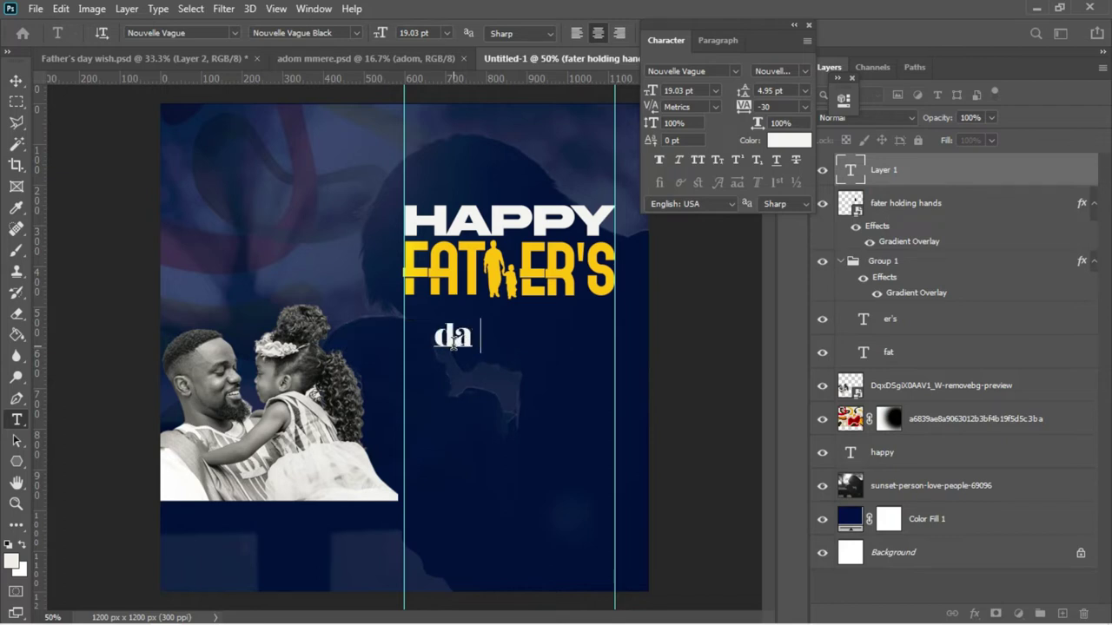
double_click(452, 339)
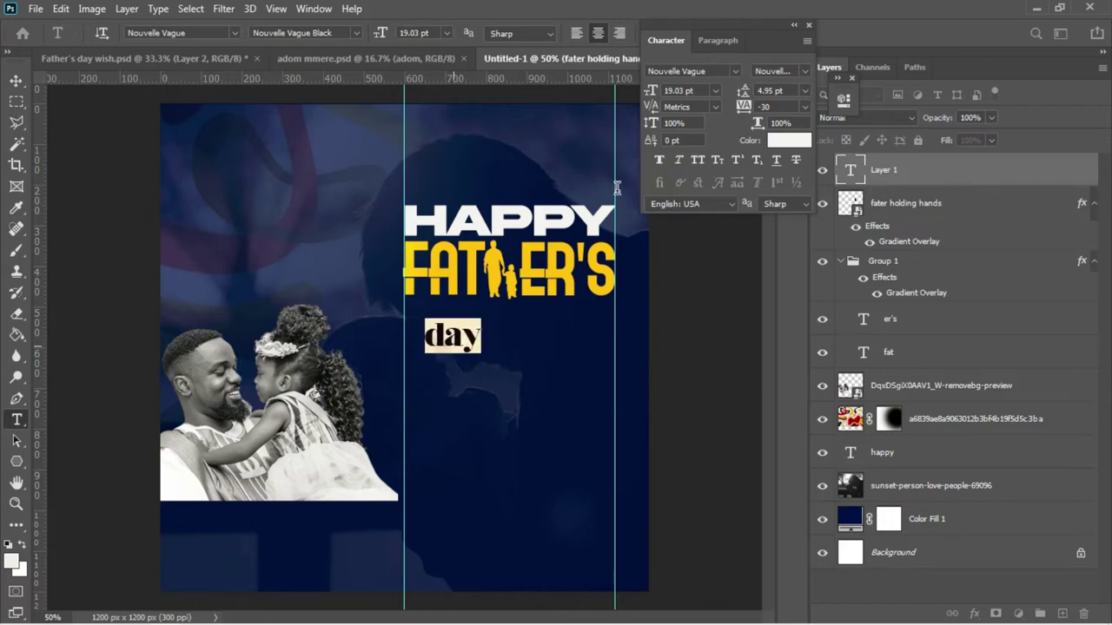
click(697, 160)
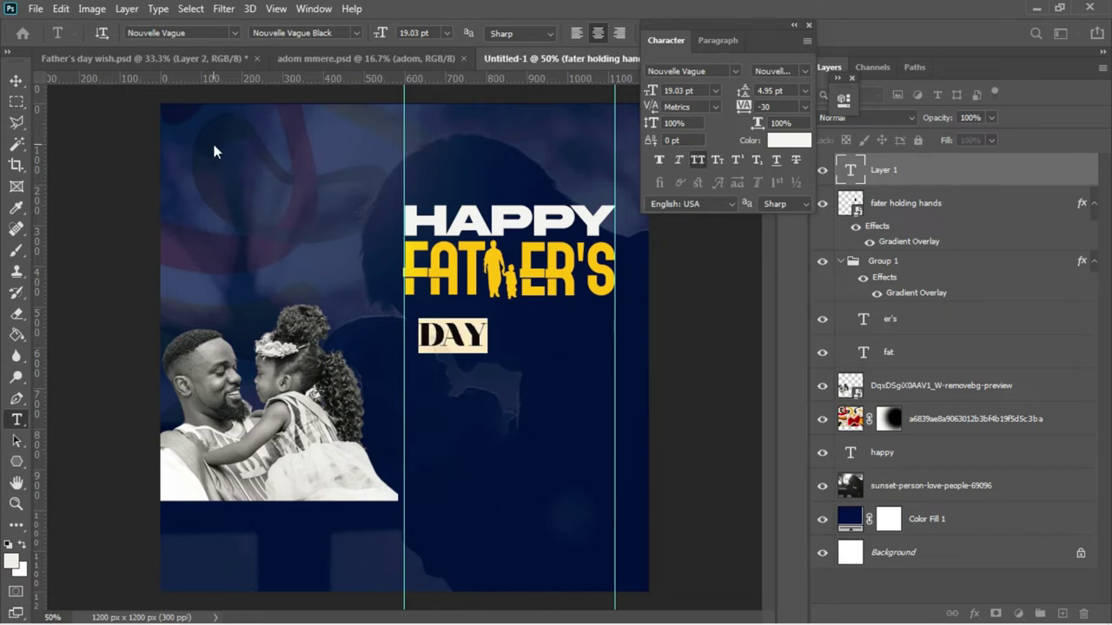
click(15, 81)
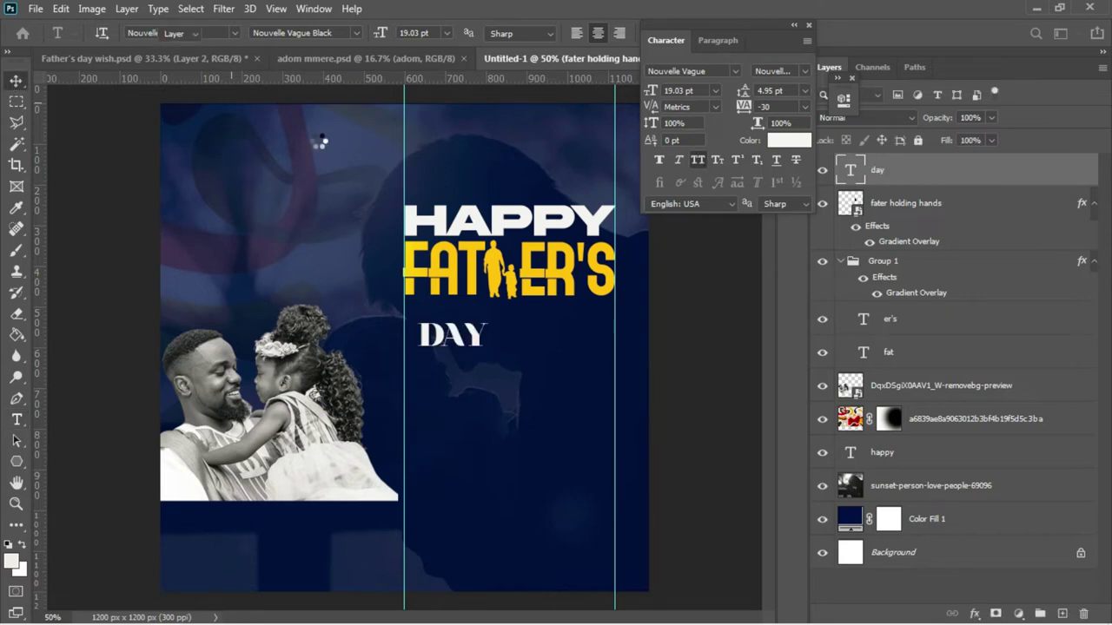
Enlarge the DAY text to about 58 pt so it spans the two guides and move it up beneath FATHER'S
key(ctrl+t)
drag(487, 352, 613, 413)
drag(417, 317, 402, 310)
key(Return)
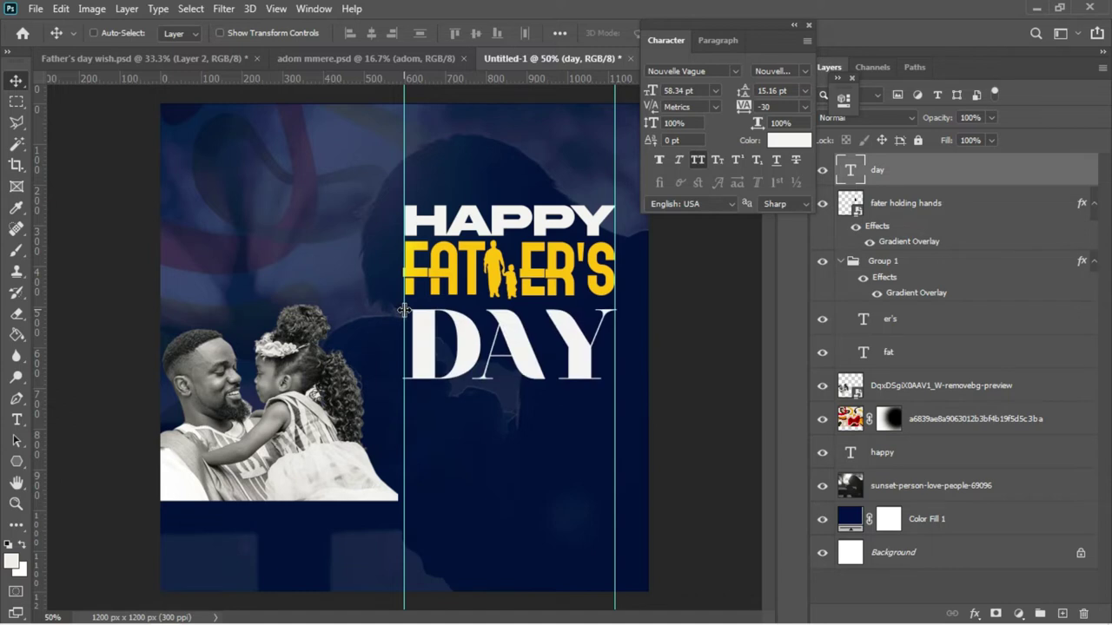
drag(449, 337, 446, 330)
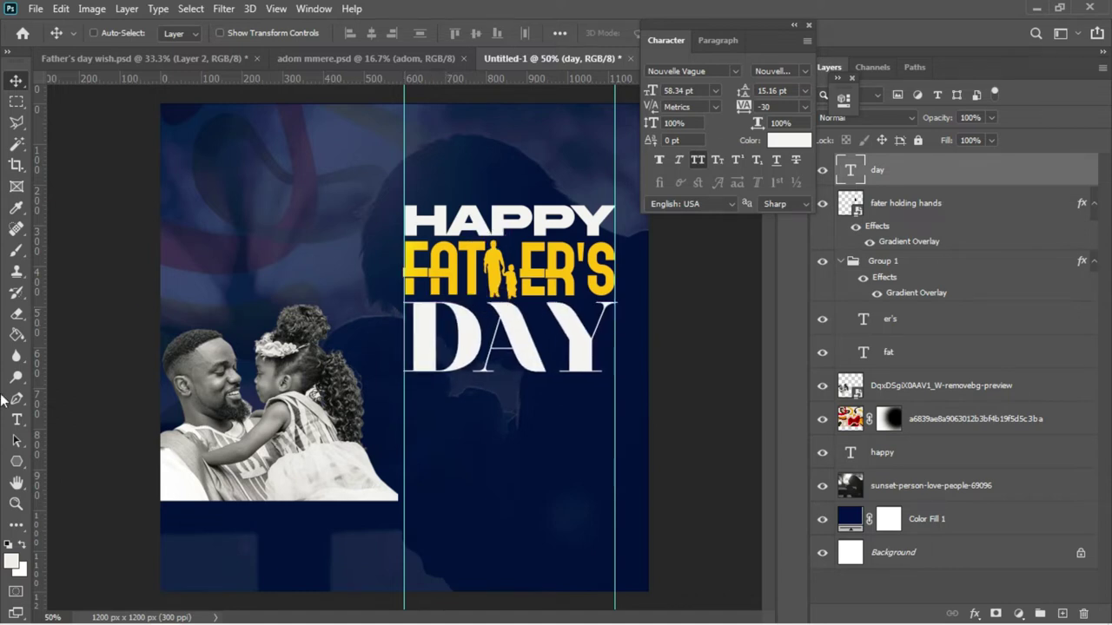
Draw a red rectangle about 518 by 94 px between the guides, just below DAY
drag(19, 463, 48, 465)
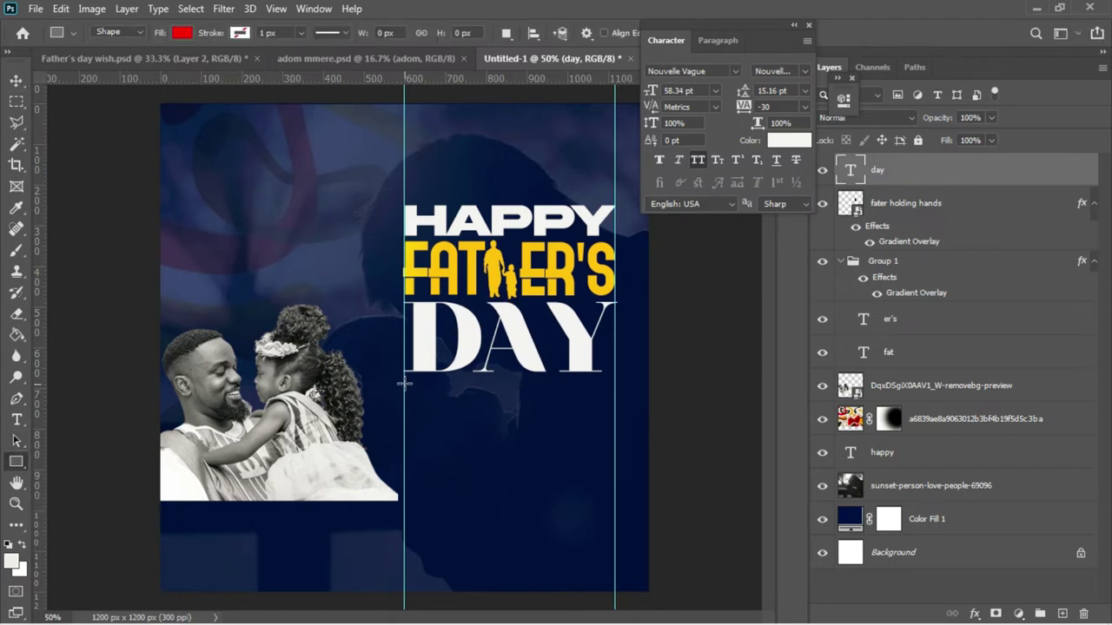
drag(404, 383, 614, 422)
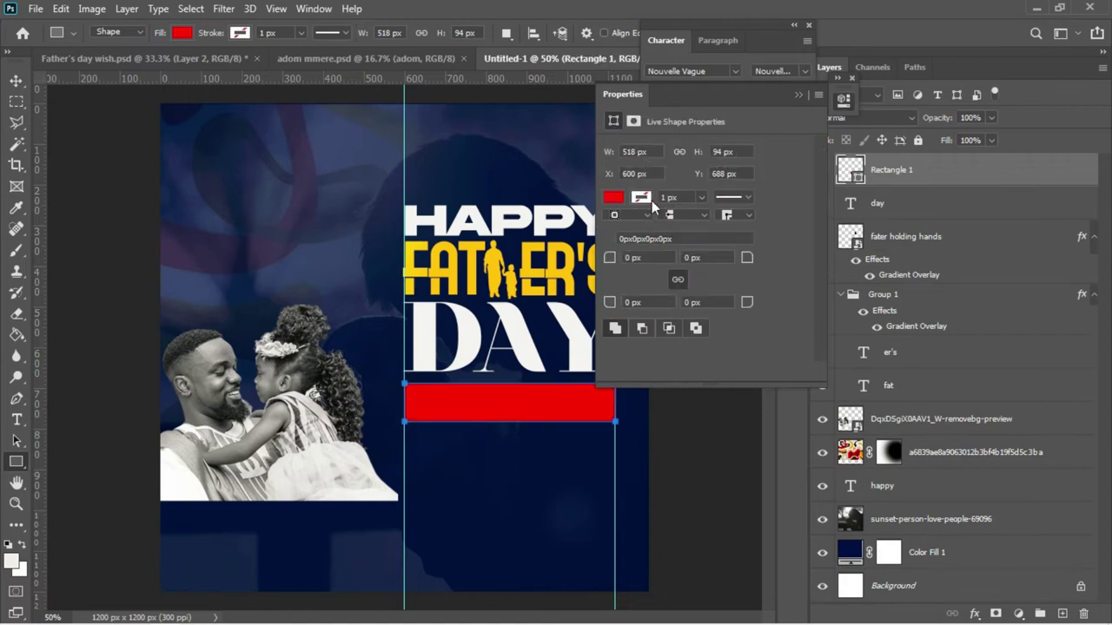
click(16, 80)
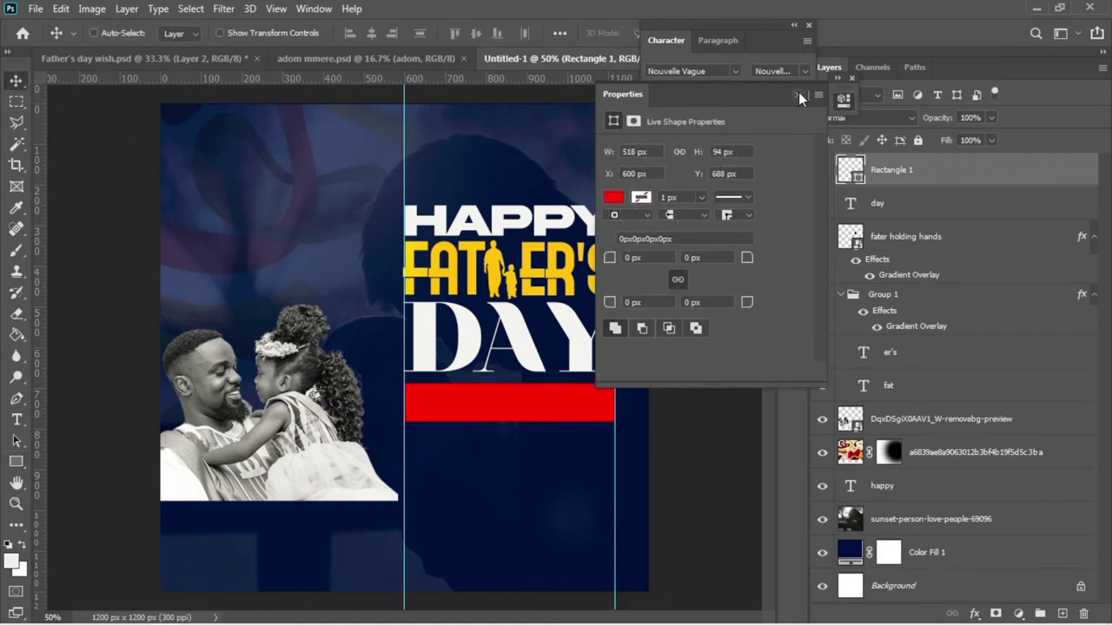
Nudge the red rectangle up until it sits close beneath the DAY text
click(798, 92)
key(Up)
key(Up)
key(Up)
key(Up)
key(Up)
key(Up)
key(Up)
key(Up)
key(Up)
key(Up)
key(Up)
key(Up)
key(Up)
key(Up)
key(Up)
key(Up)
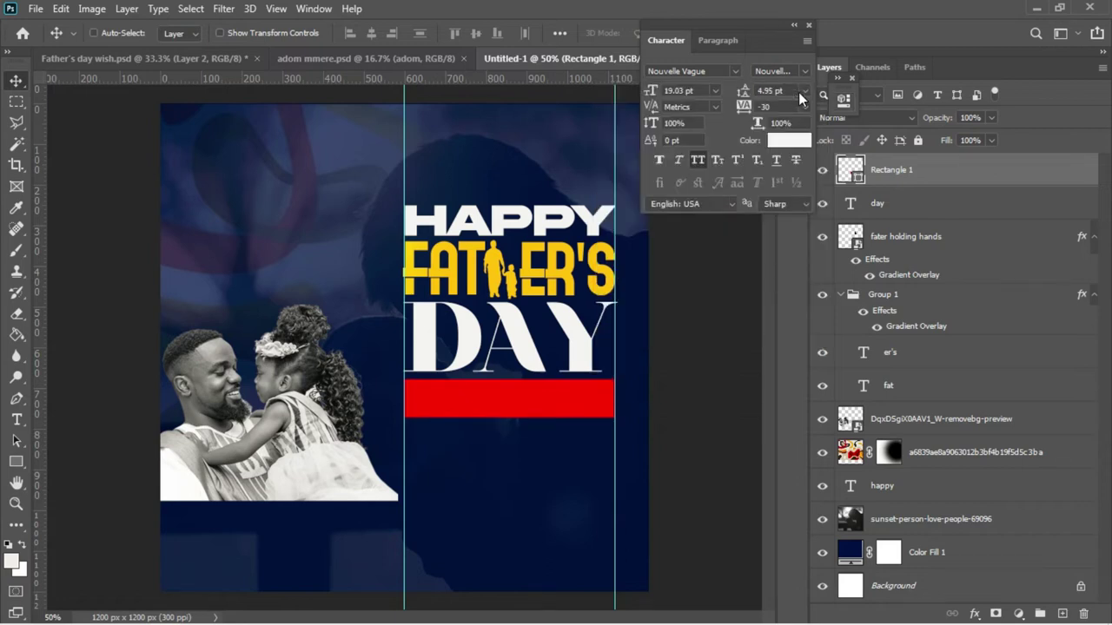
key(Up)
key(Up)
key(Up)
key(Up)
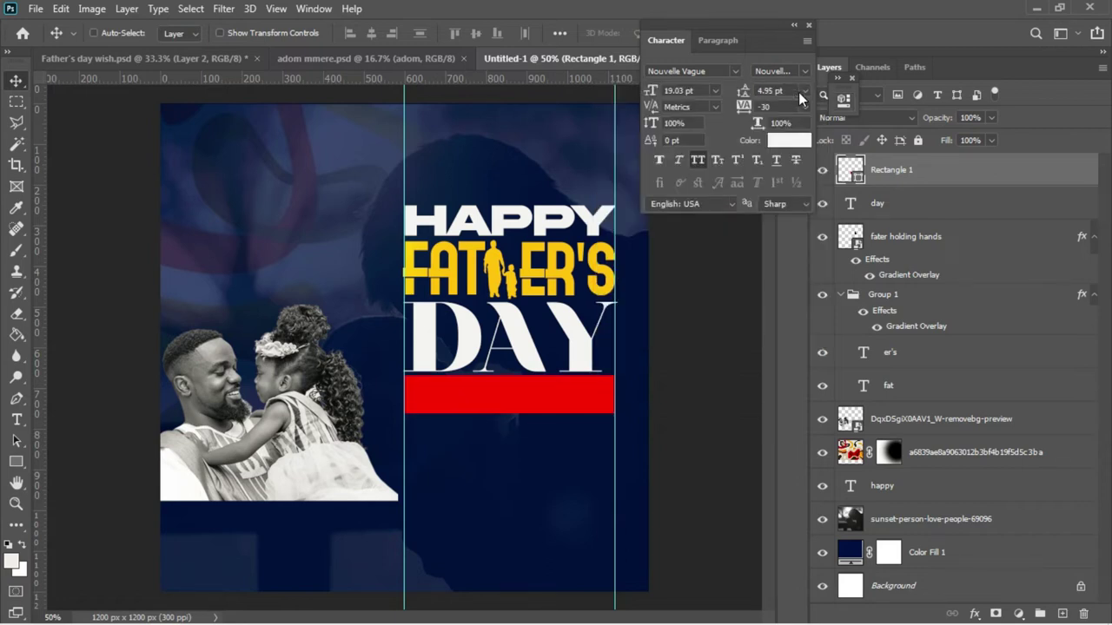
Switch to the Notepad notes, copy the line "12TH JUNE, 2022" and return to the Photoshop flyer
drag(721, 24, 791, 77)
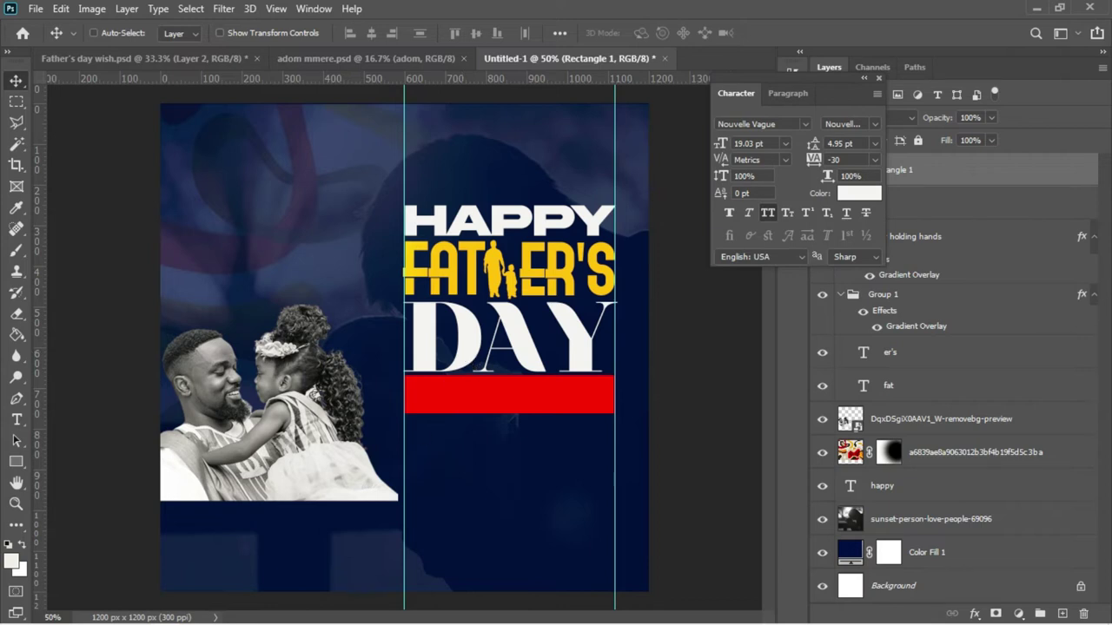
mouse_move(318, 613)
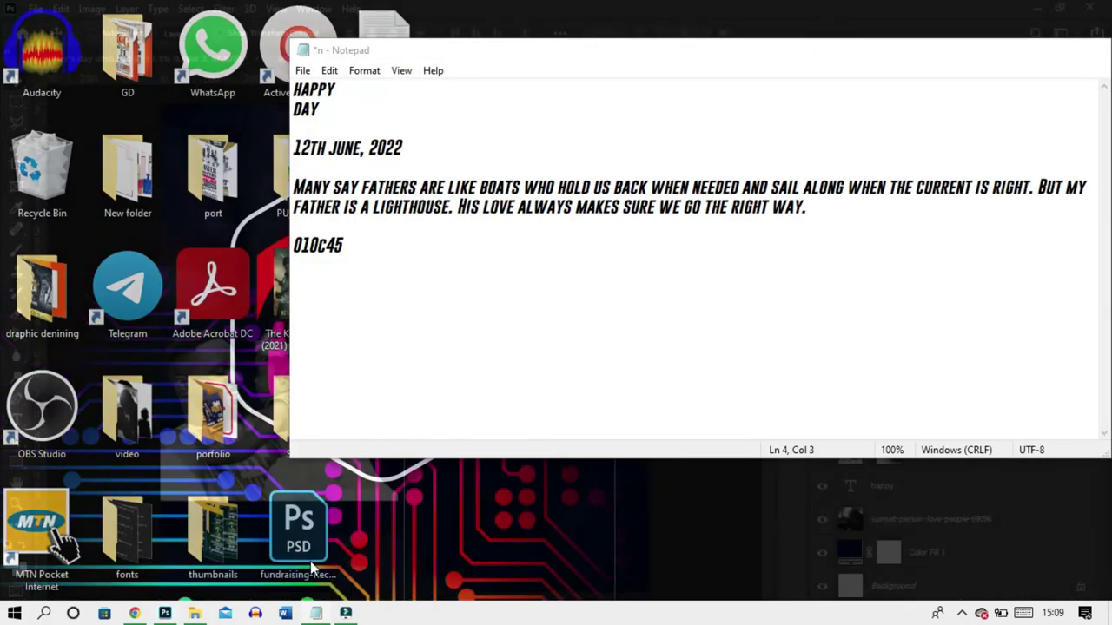
click(310, 561)
drag(405, 140, 287, 146)
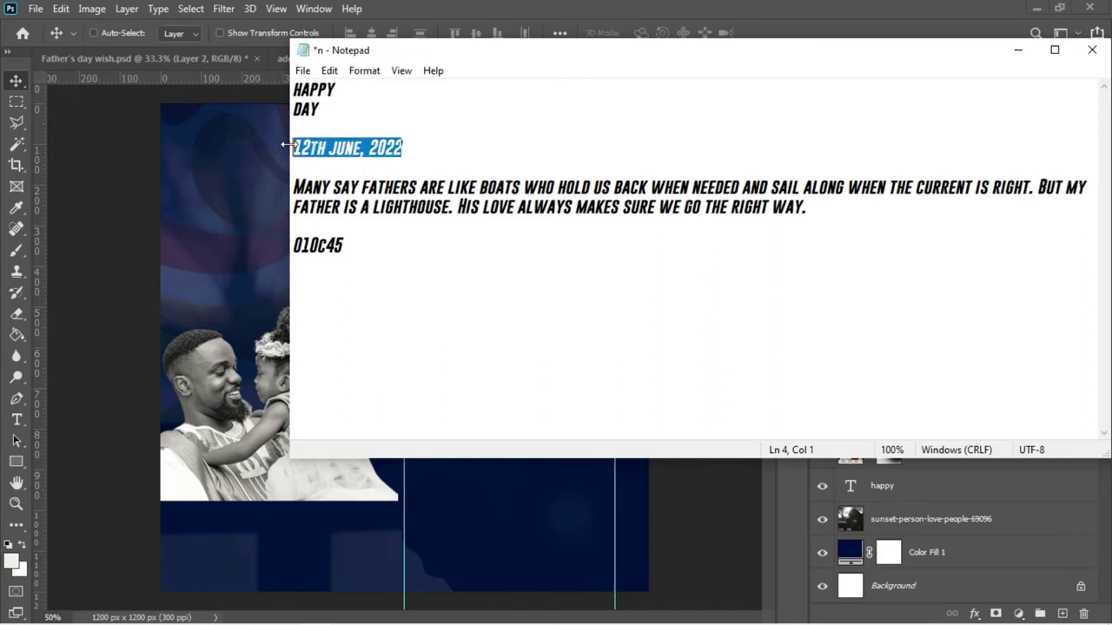
click(226, 170)
Add the text "12TH JUNE, 2022" below the red rectangle, starting at the left guide
key(t)
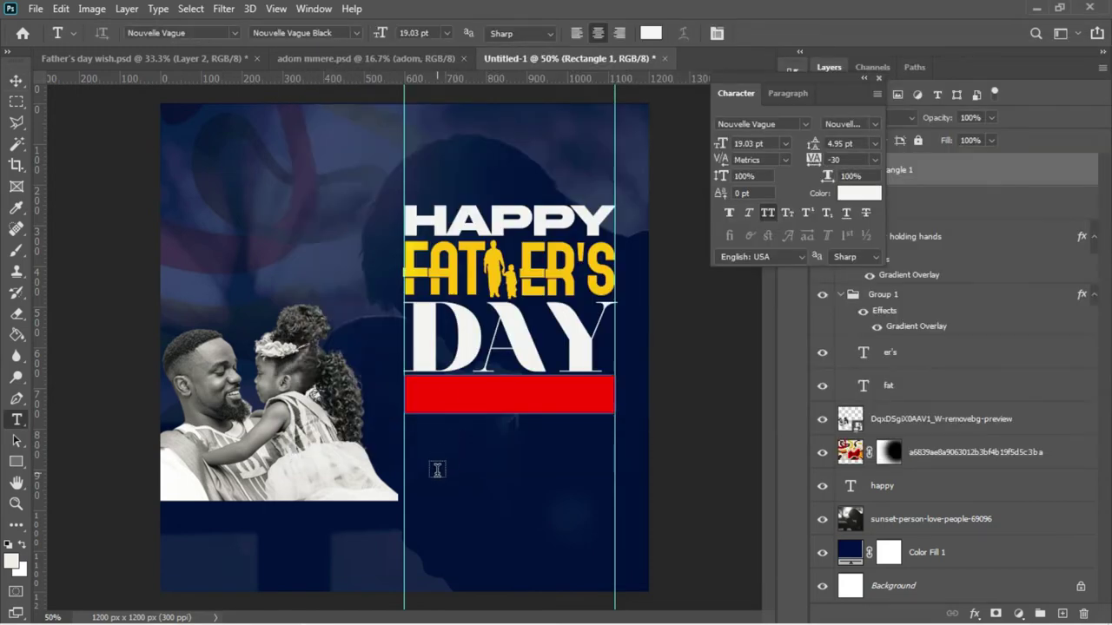
click(437, 469)
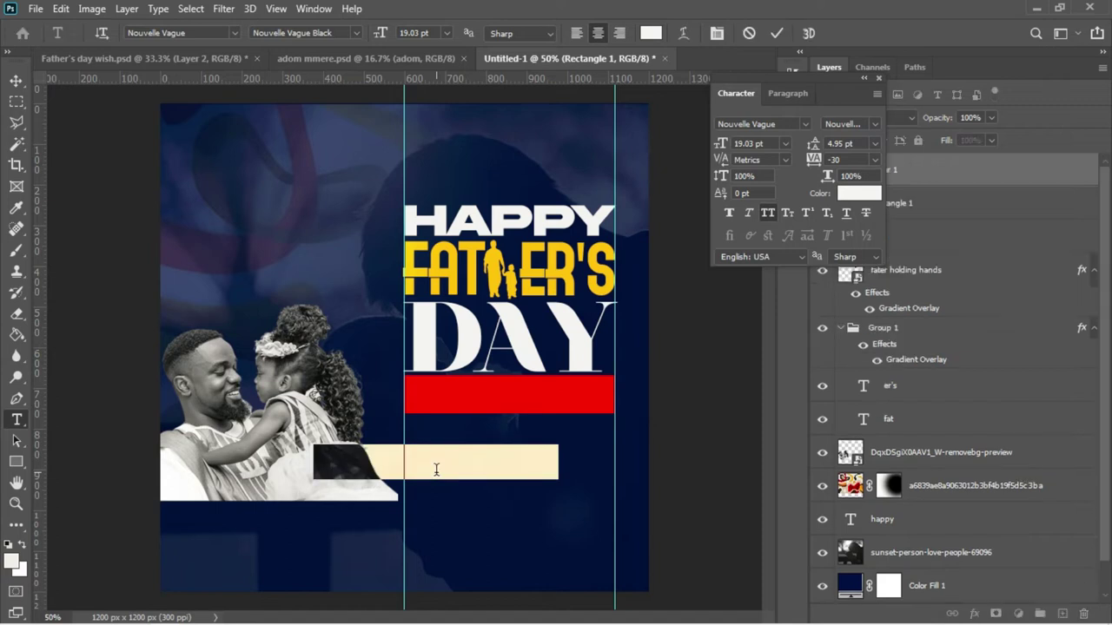
text(12TH JUNE, 2022)
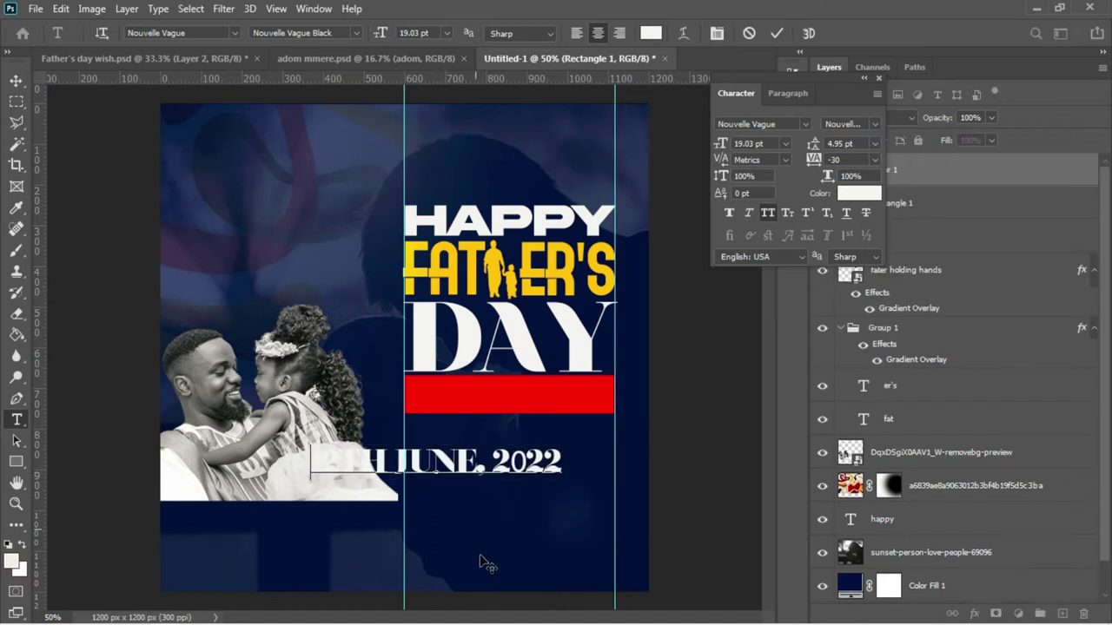
key(ctrl+a)
drag(581, 533, 573, 529)
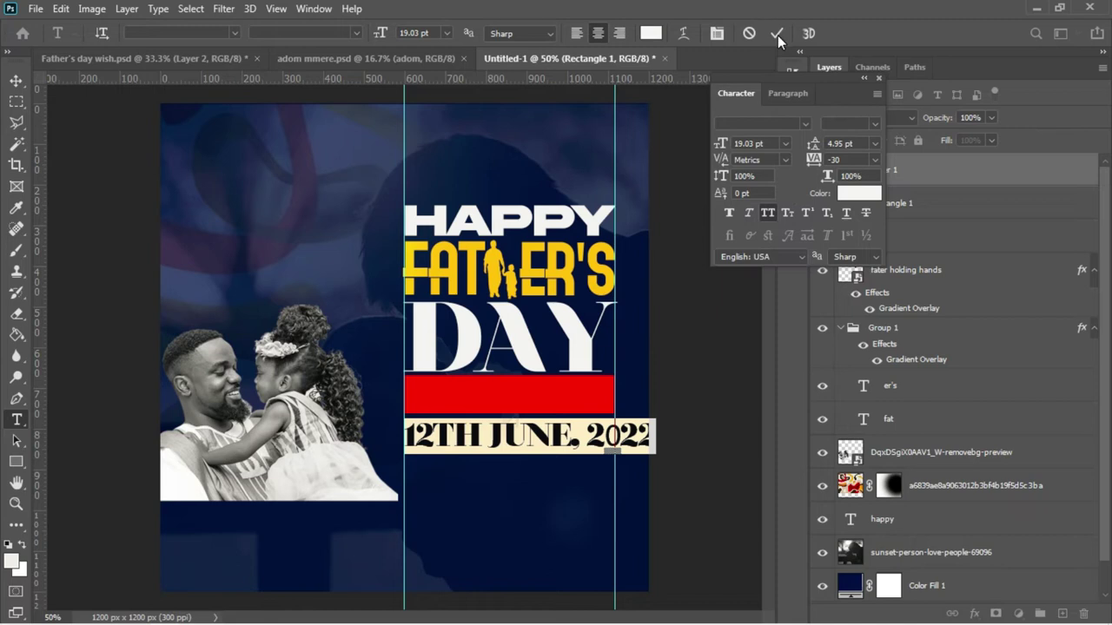
click(16, 80)
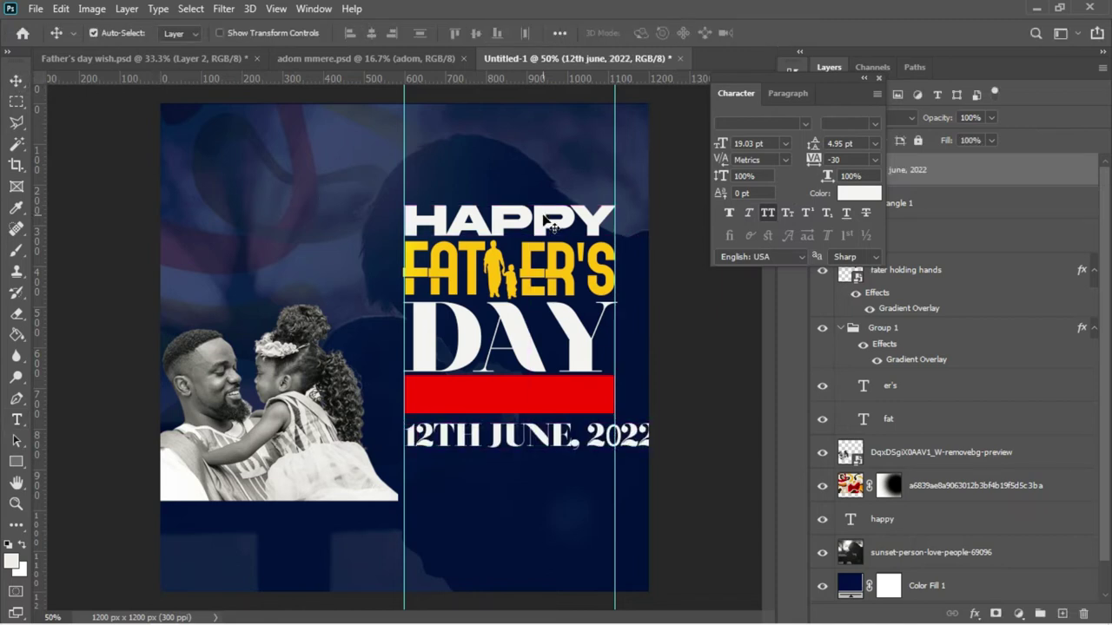
Scale the date text down to about 78% and move it up to sit centred on the red rectangle
key(ctrl+t)
drag(659, 453, 605, 453)
key(Return)
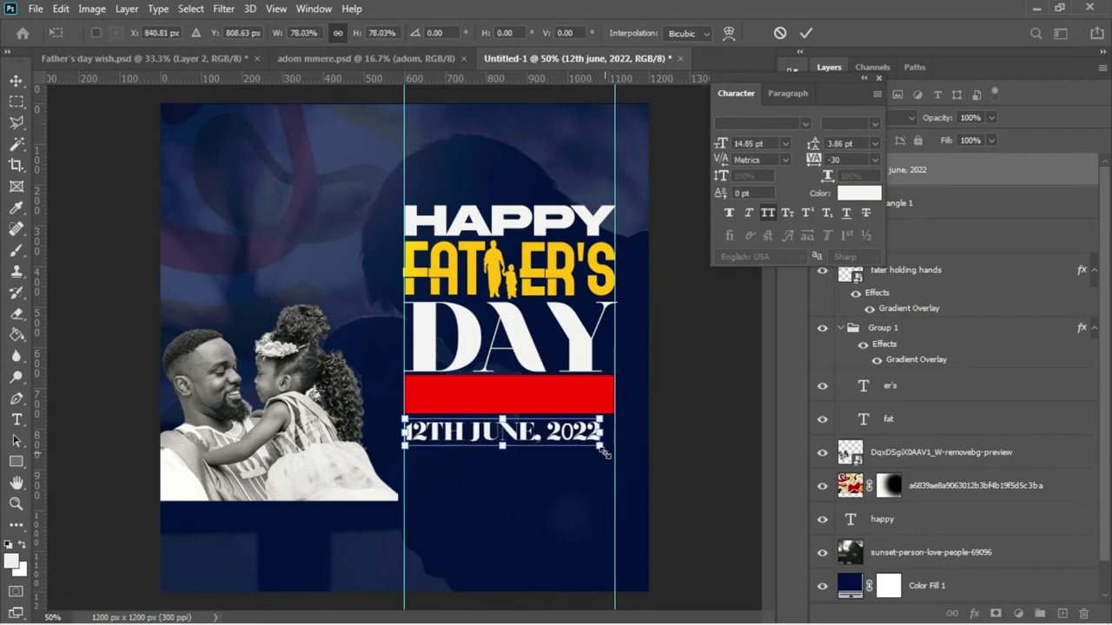
drag(571, 437, 572, 405)
key(Up)
key(Up)
key(Up)
key(Up)
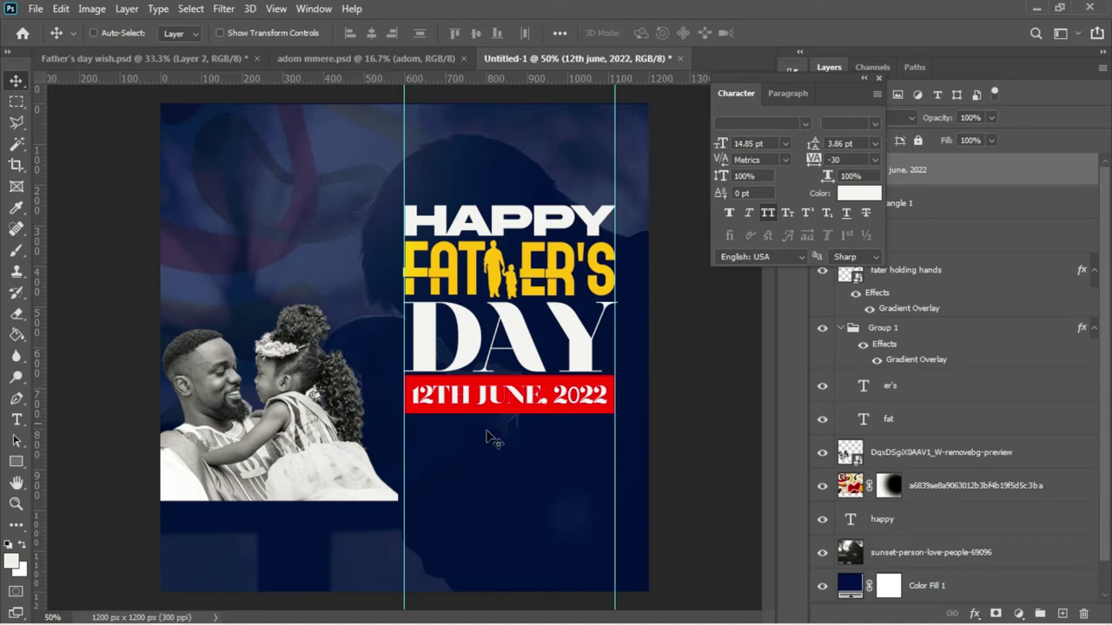
Add a paragraph text box below the red date bar and fill it with the copied "Many say fathers are like boats" quote
key(t)
mouse_move(311, 619)
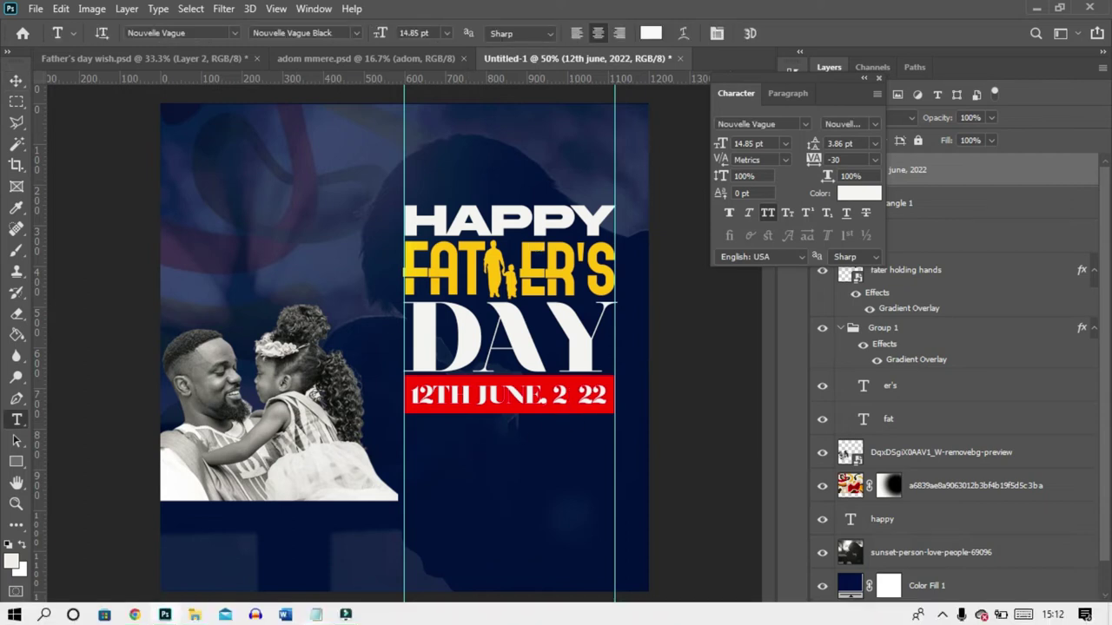
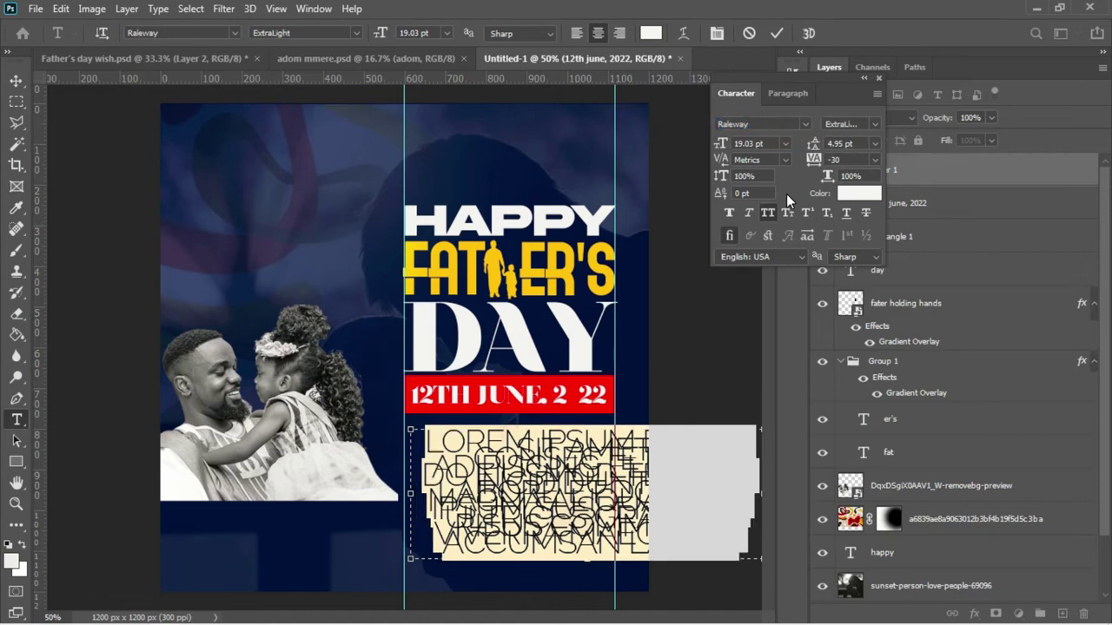
key(BackSpace)
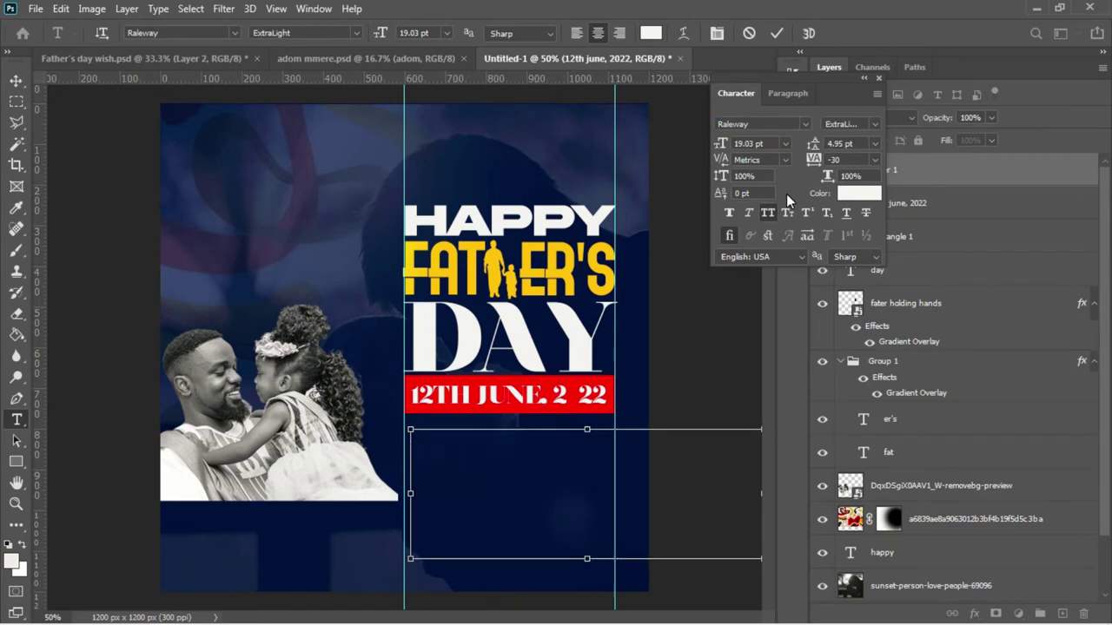
key(ctrl+v)
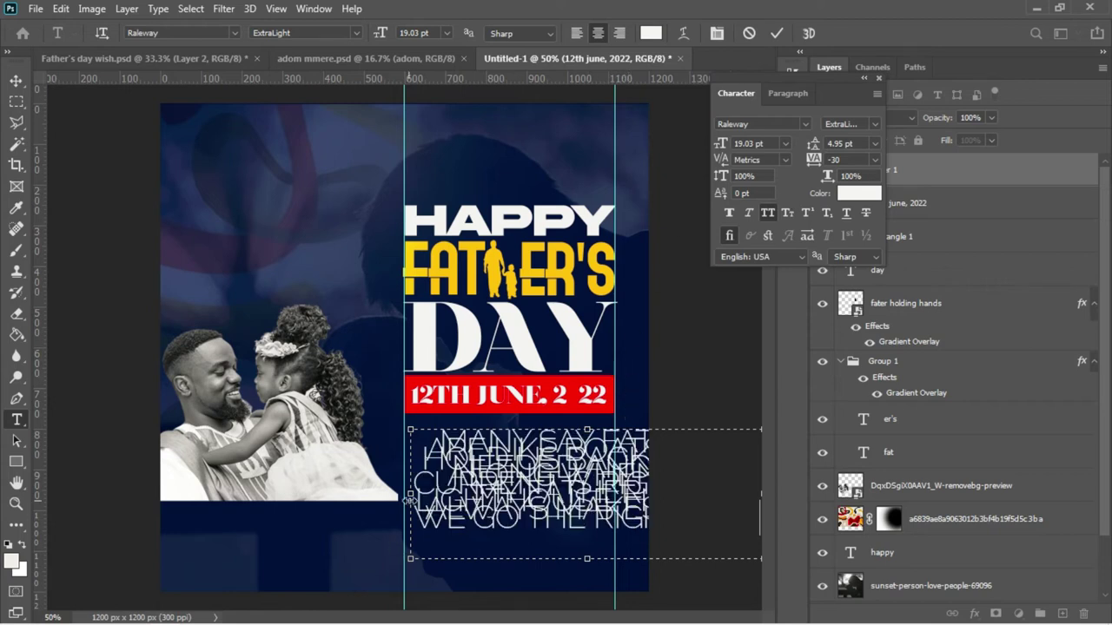
Enlarge the quote's text box to about 1160 px wide, extending it further down and up over the date bar
drag(410, 495, 291, 493)
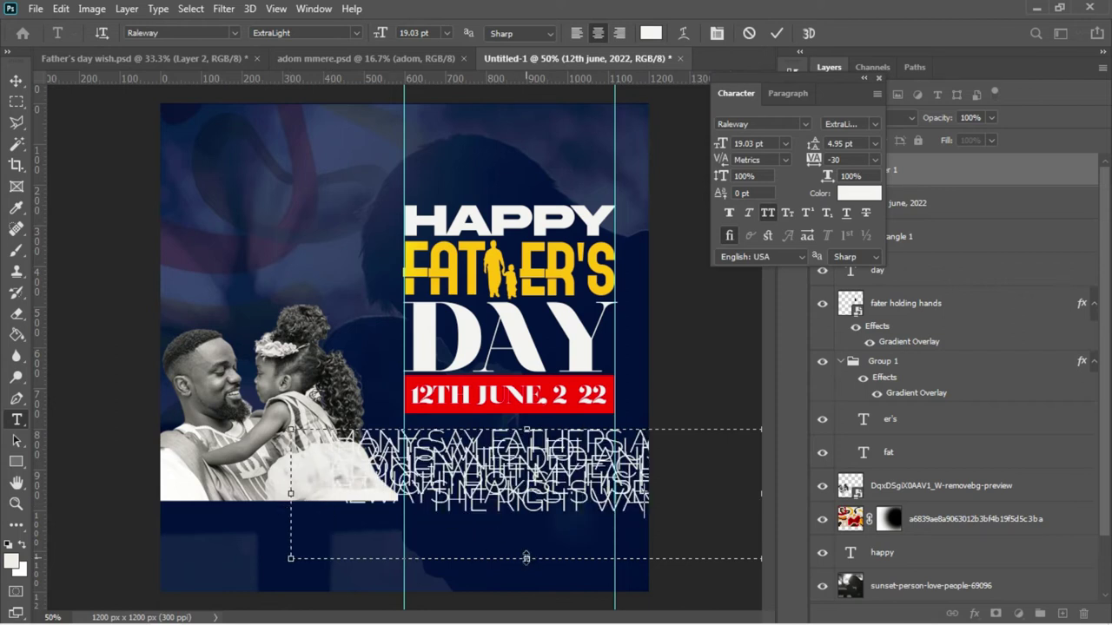
drag(525, 557, 528, 597)
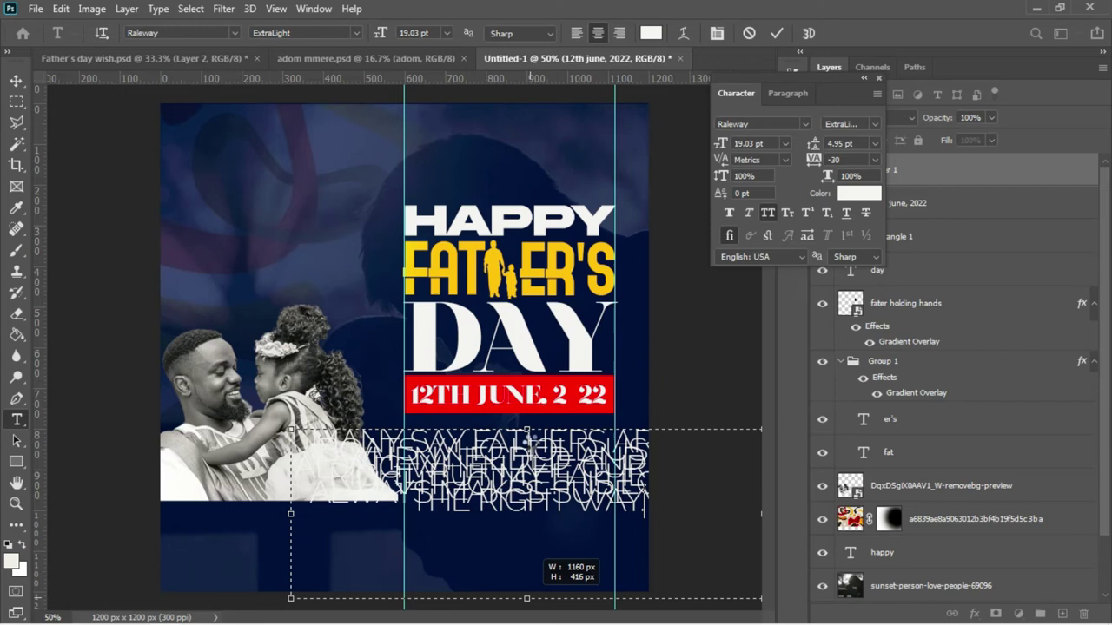
drag(526, 428, 528, 356)
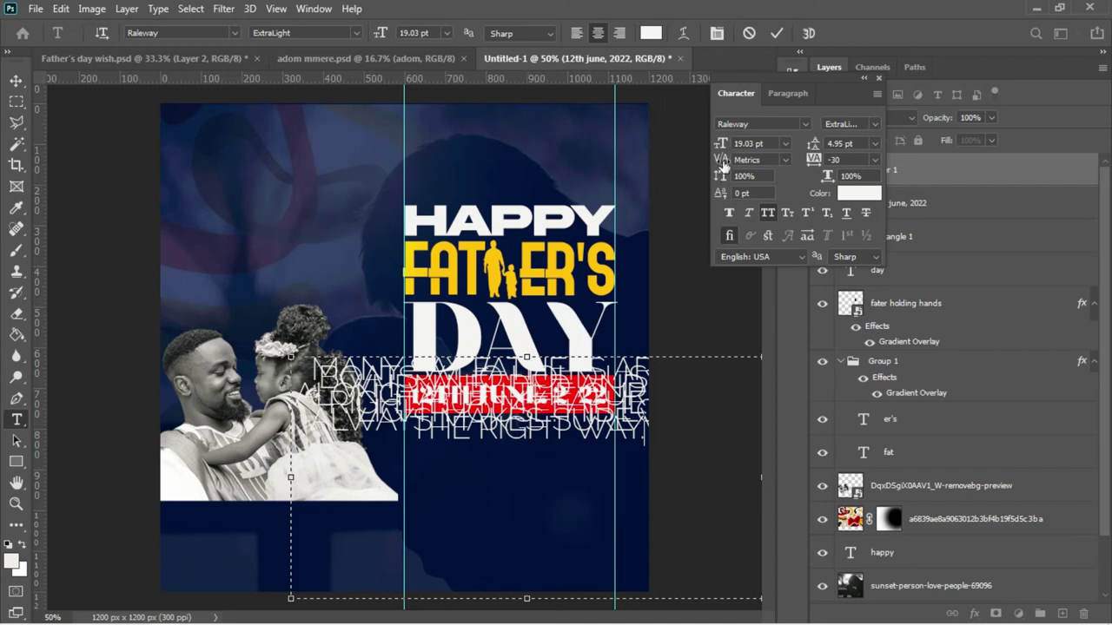
Set the whole quote's leading to 15.95 pt and its font style to Bold, and commit the text
key(ctrl+a)
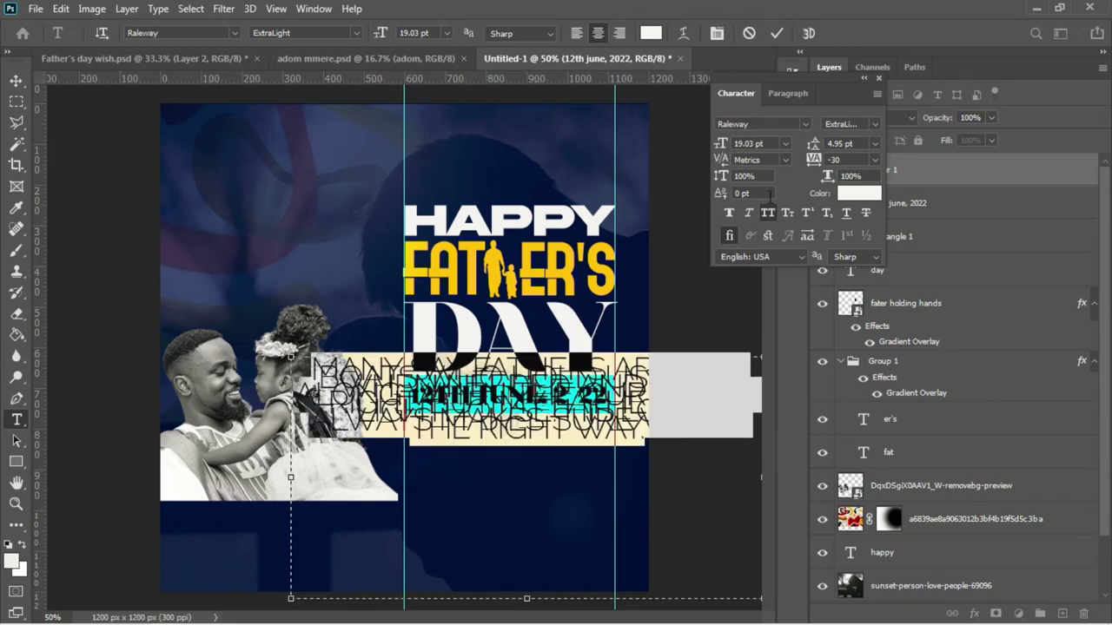
drag(816, 149, 827, 149)
click(872, 126)
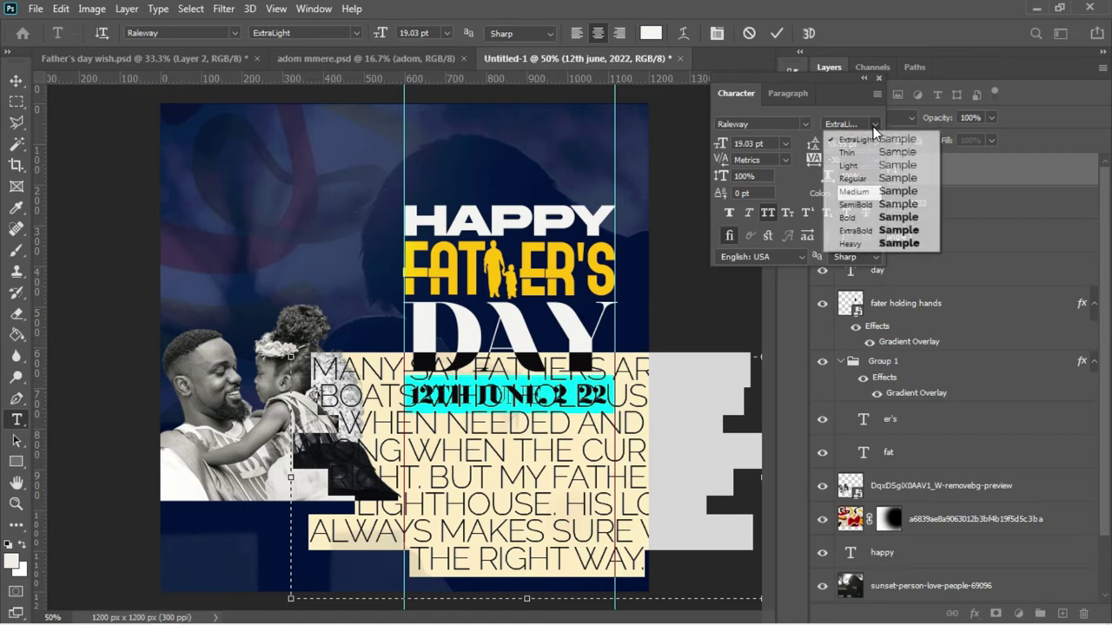
click(865, 218)
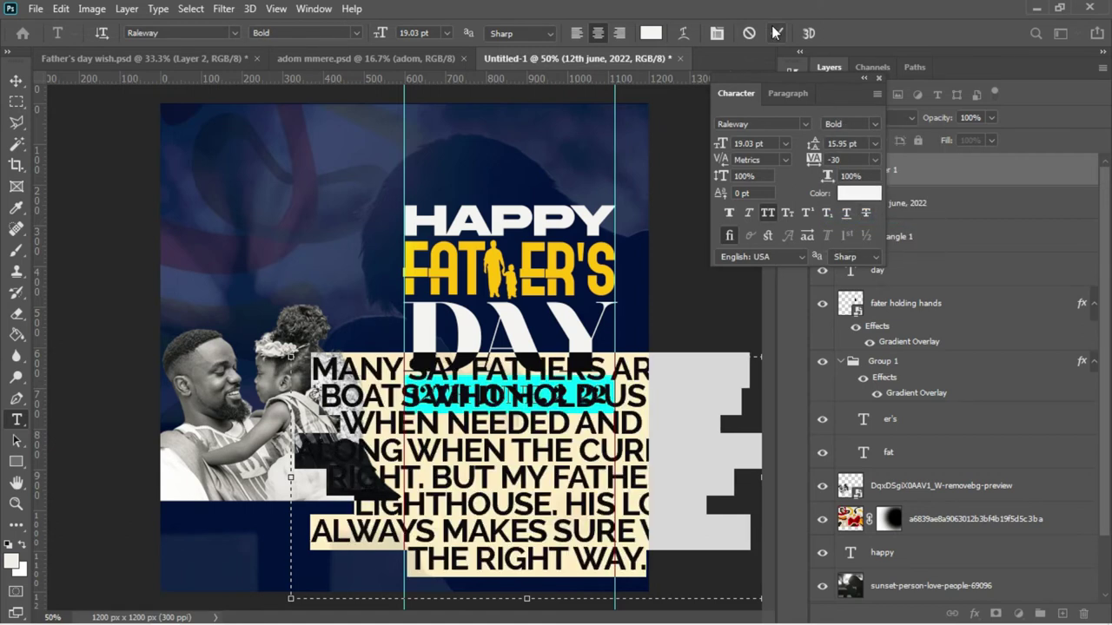
click(16, 80)
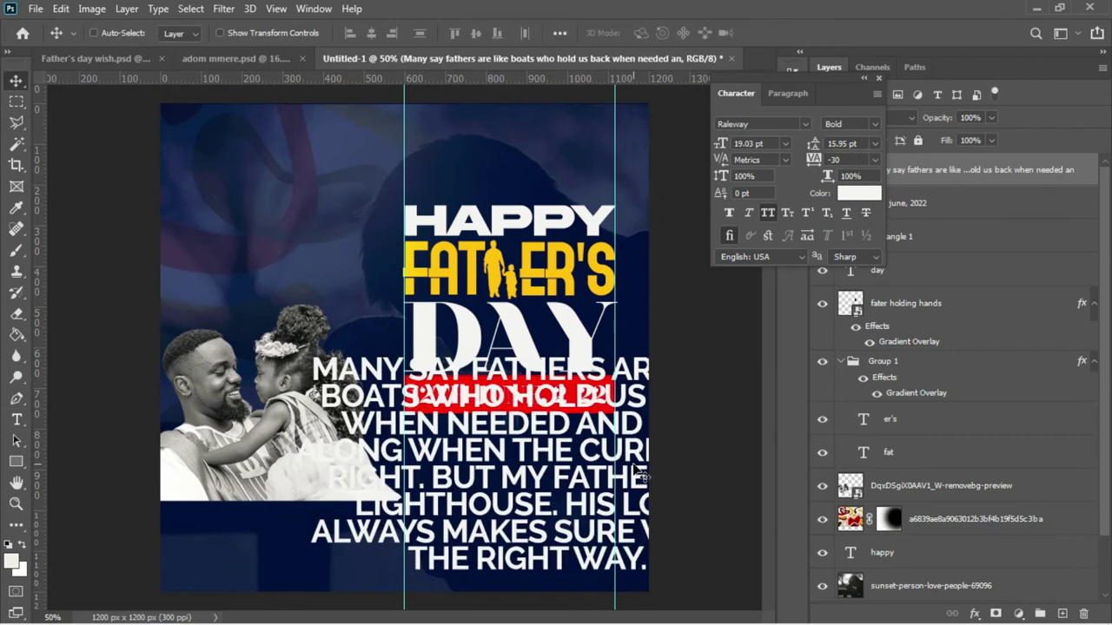
Scale the quote paragraph down to about 38% and place it between the guides below the red date bar
key(ctrl+t)
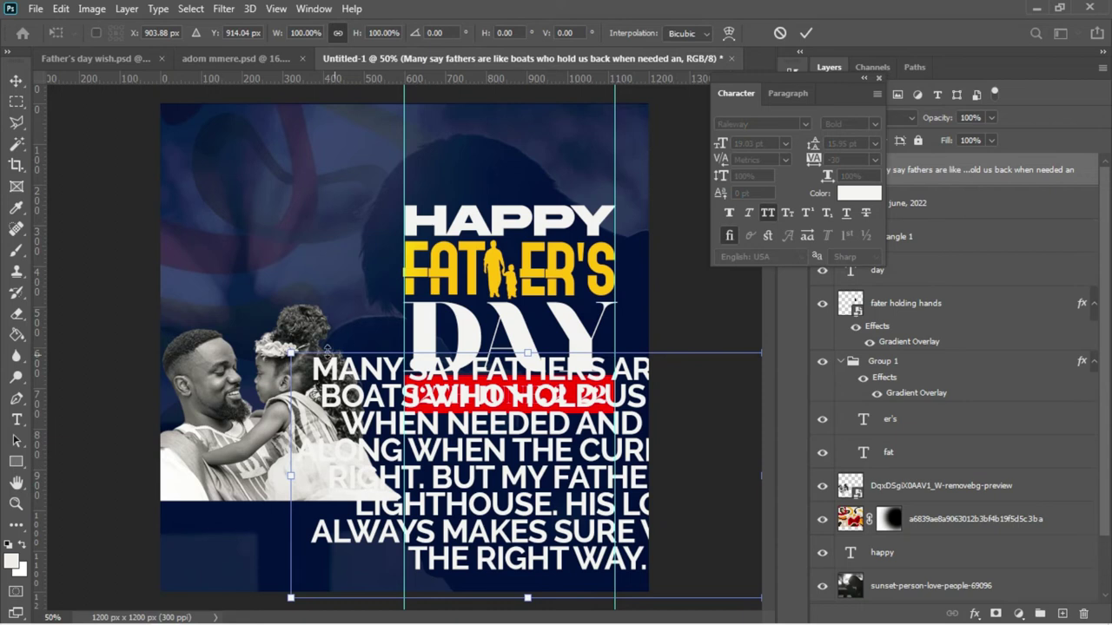
drag(291, 354, 529, 476)
drag(751, 581, 601, 521)
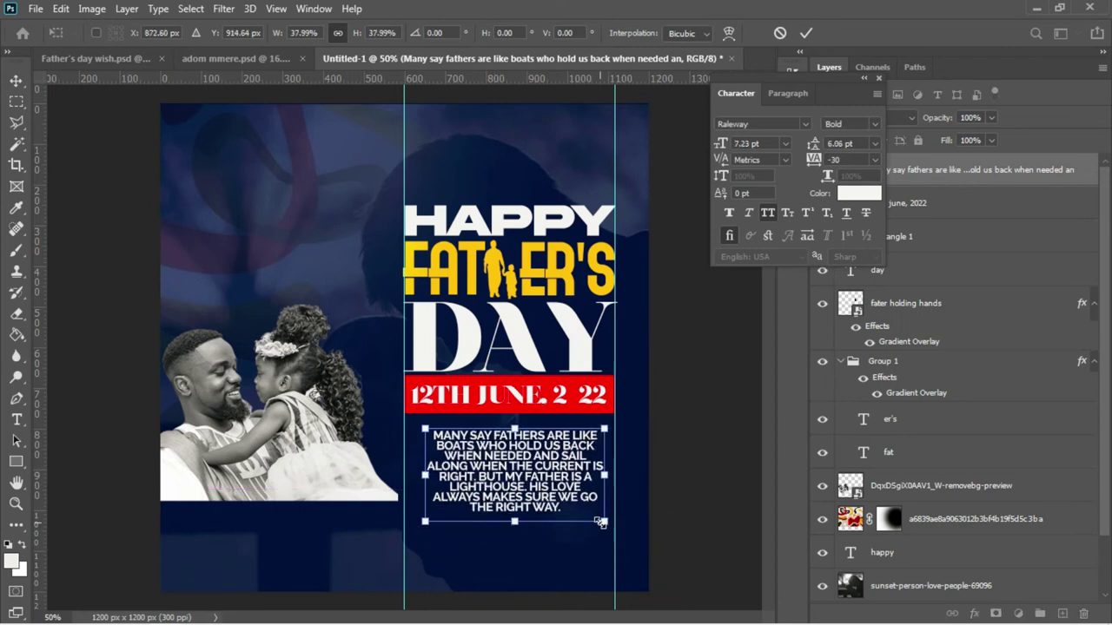
key(Return)
Nudge the quote paragraph up until it sits close beneath the red date bar
key(Up)
key(Up)
key(Up)
key(Up)
key(Up)
key(Up)
key(Up)
key(Up)
key(Up)
key(Up)
key(Up)
key(Up)
key(Up)
key(Up)
key(Up)
key(Up)
key(Up)
key(Up)
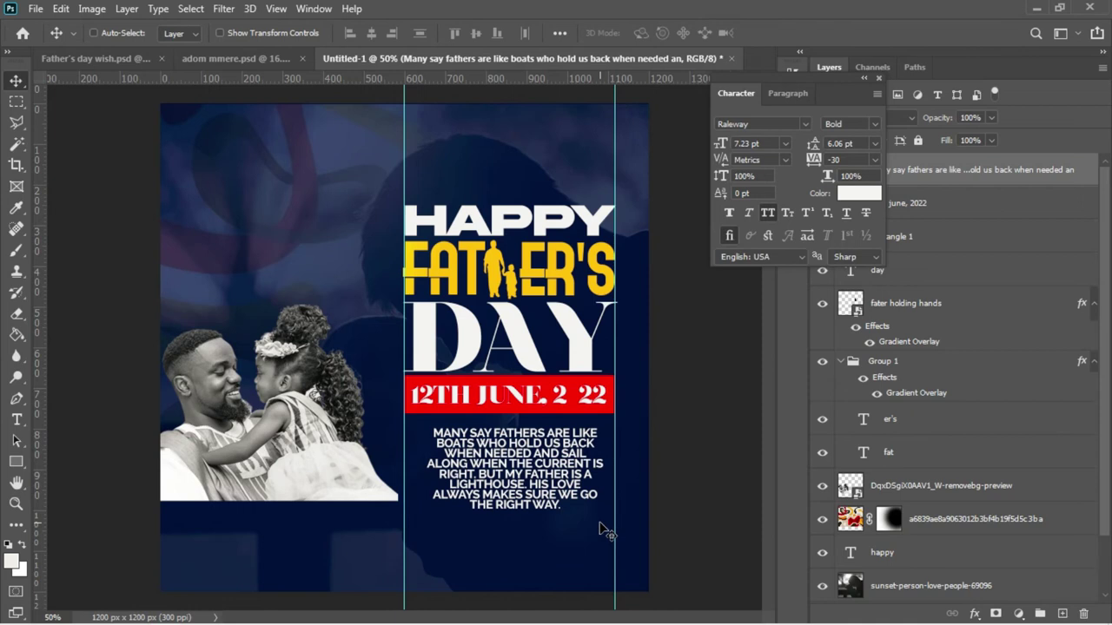
key(Up)
key(Up)
key(Up)
key(Up)
key(Up)
key(Up)
key(Up)
key(Up)
key(Up)
key(Up)
key(Up)
key(Up)
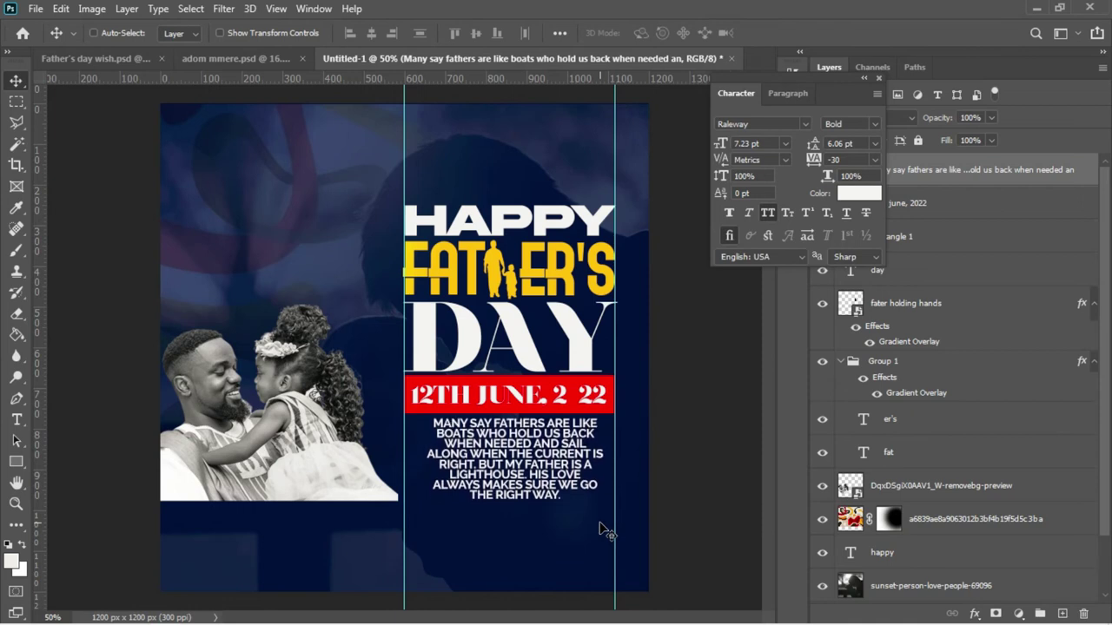
key(Down)
key(Down)
Draw a rectangle about 1512 by 242 px across the flyer's lower edge and fill it with the recently used yellow
click(15, 464)
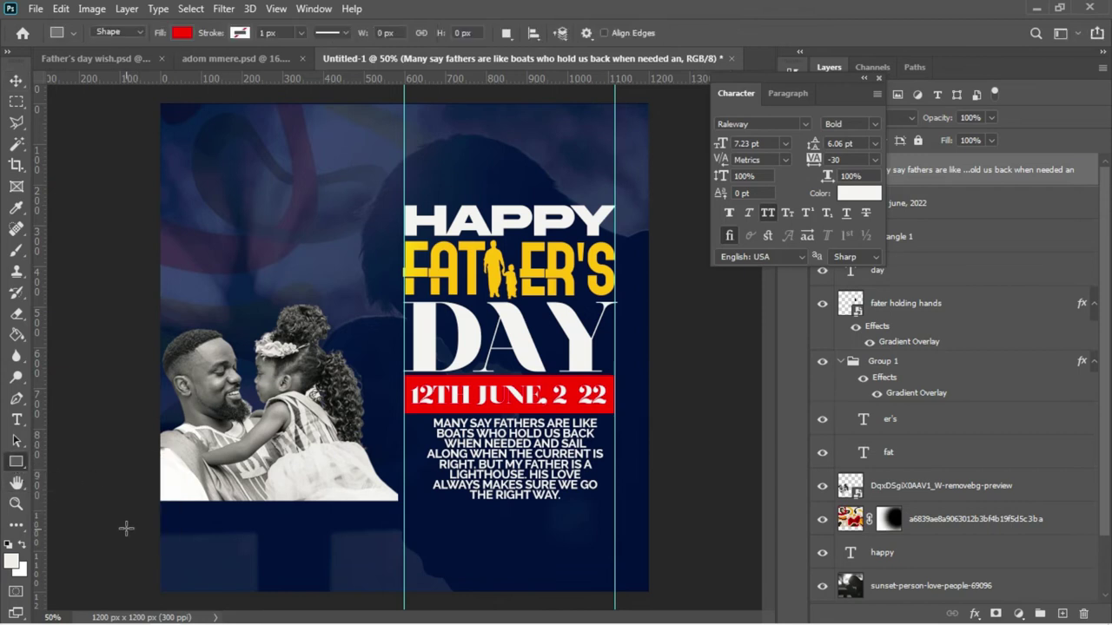
drag(125, 518, 740, 608)
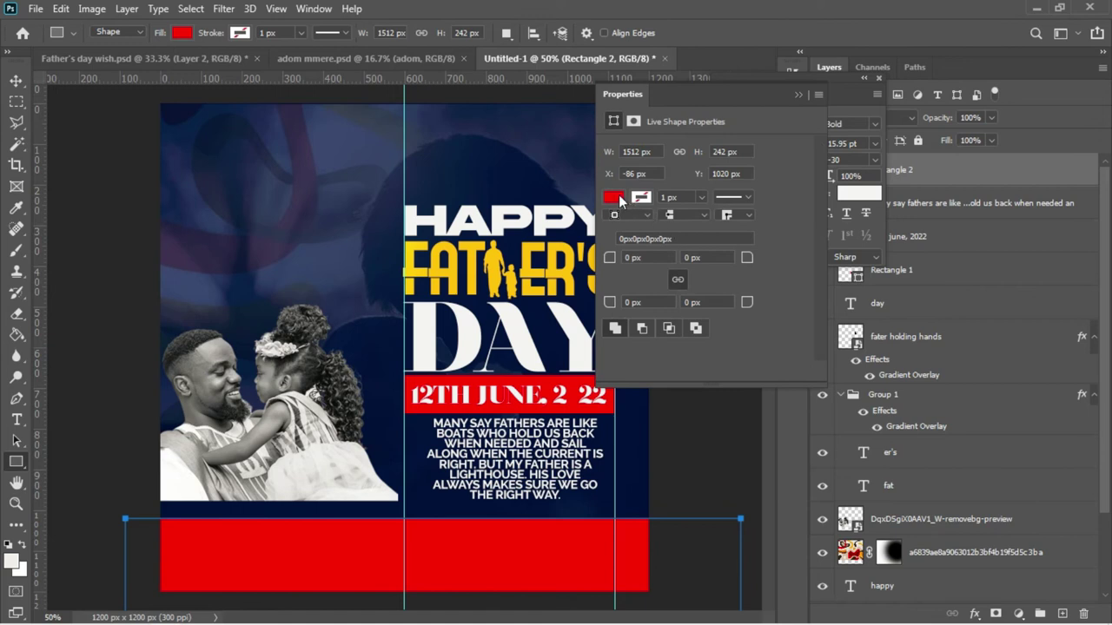
click(614, 197)
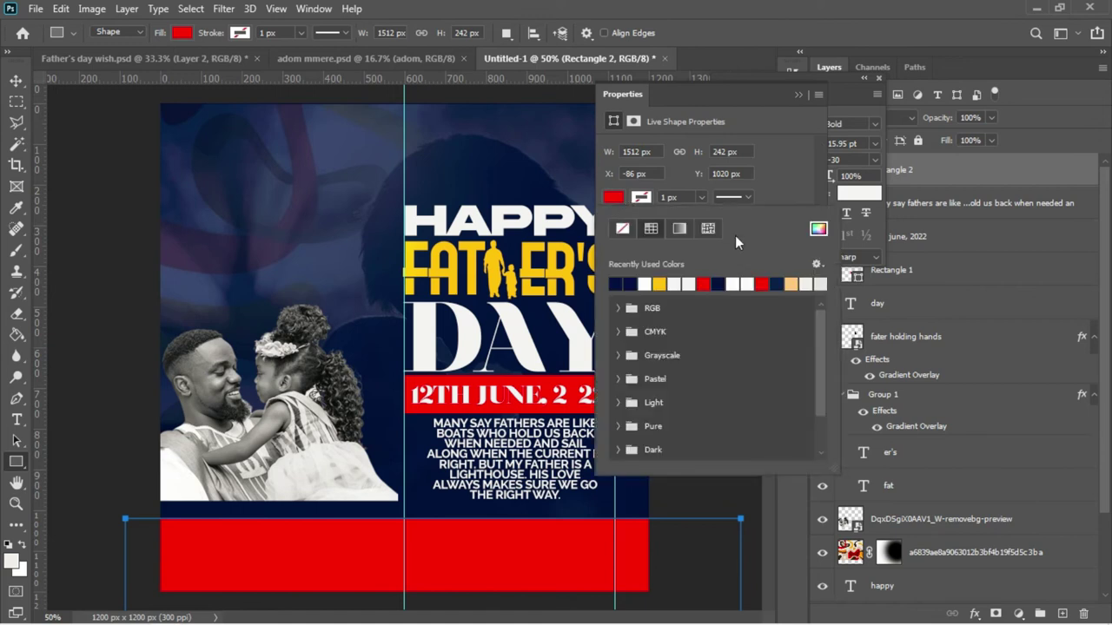
click(659, 283)
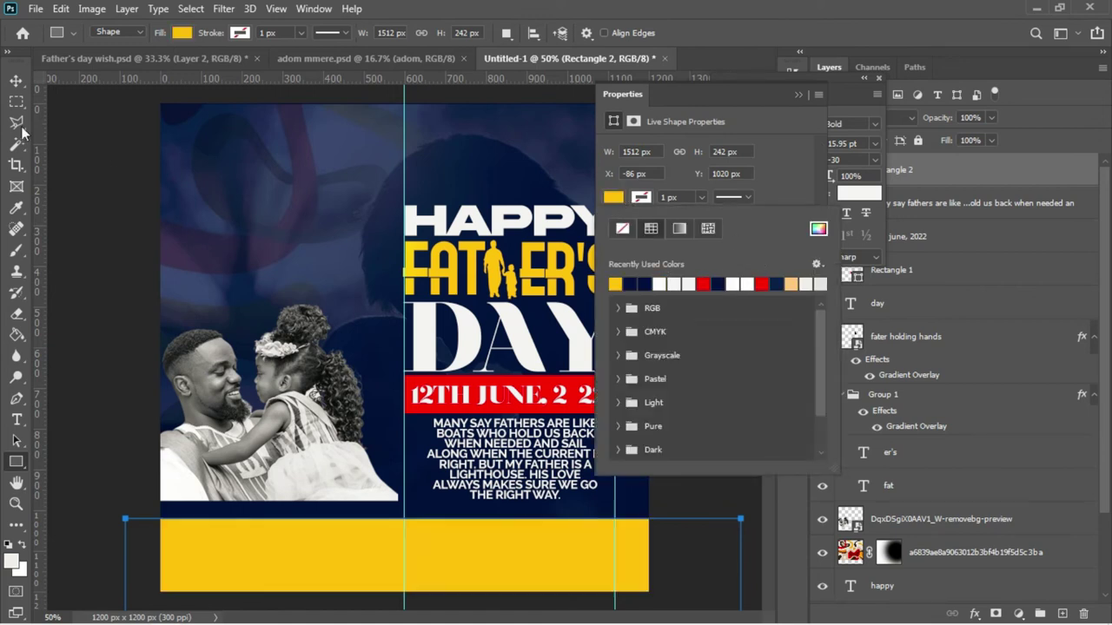
Nudge the yellow rectangle up to a Y position of 1004 px
click(15, 82)
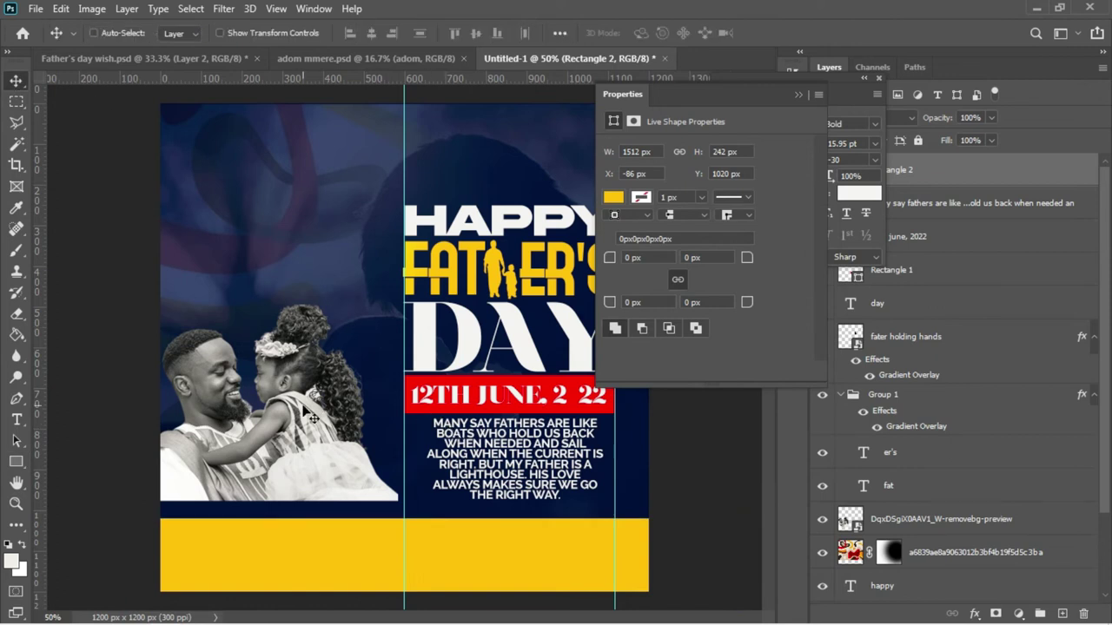
key(Up)
key(Up)
key(Up)
key(Up)
key(Up)
key(Up)
key(Up)
key(Up)
key(Up)
key(Up)
key(Up)
key(Up)
key(Up)
key(Up)
key(Up)
key(Up)
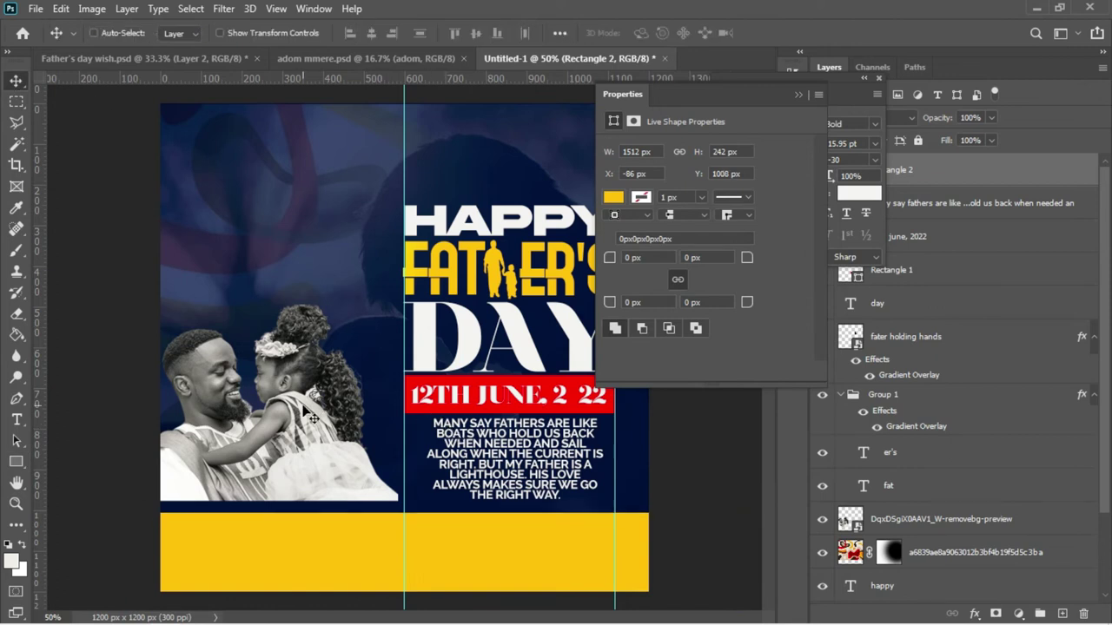
Select the faint masked pattern layer behind the cutout and nudge it slightly down
right_click(232, 434)
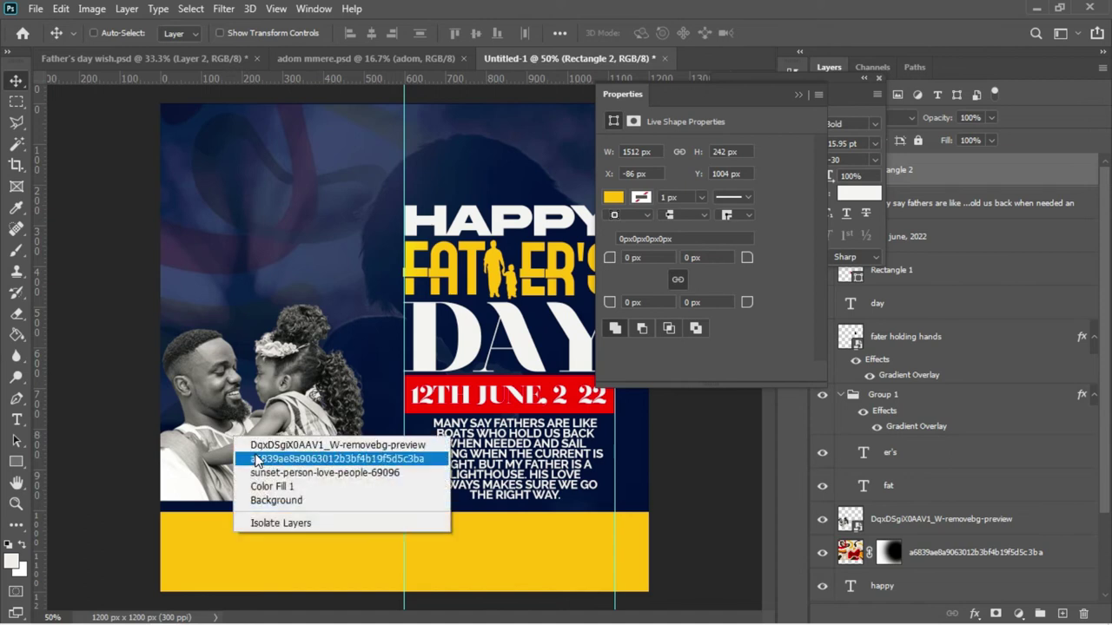
click(258, 459)
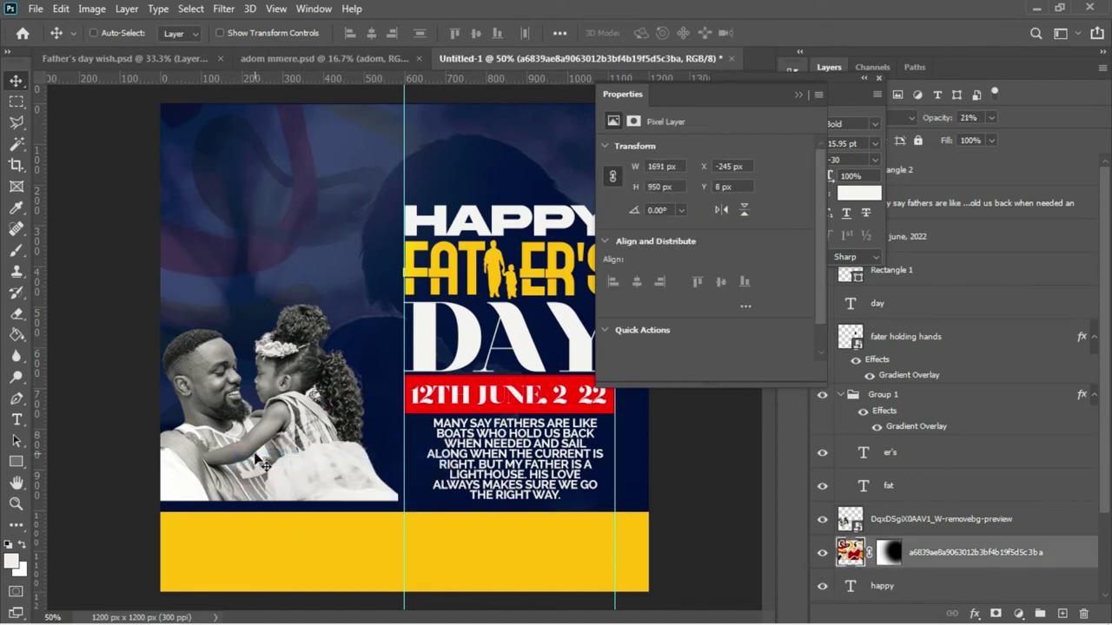
right_click(259, 411)
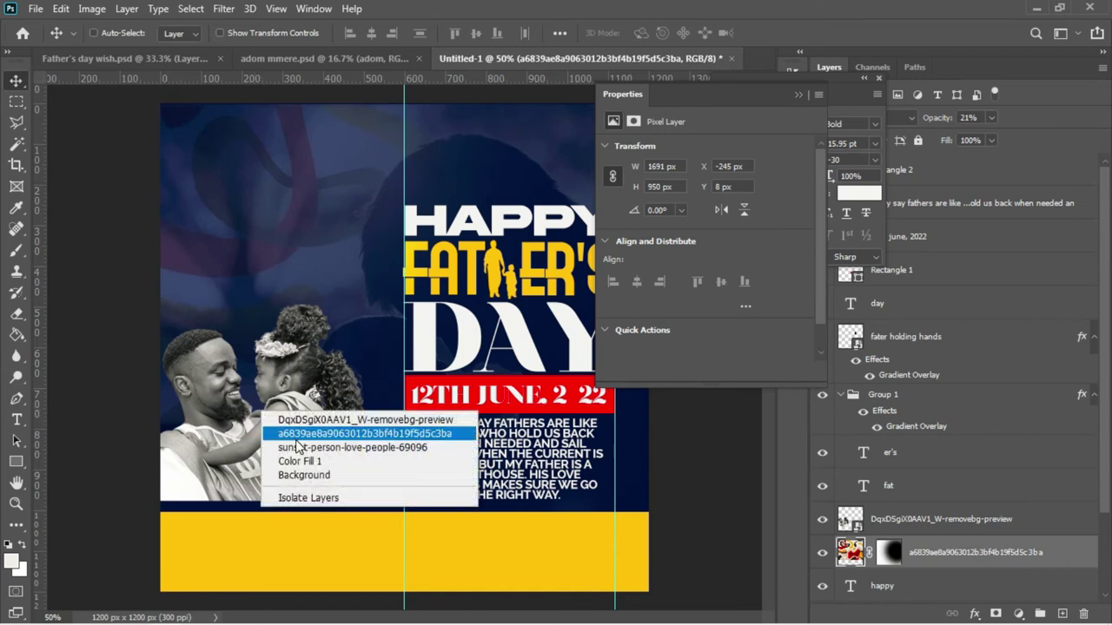
click(297, 437)
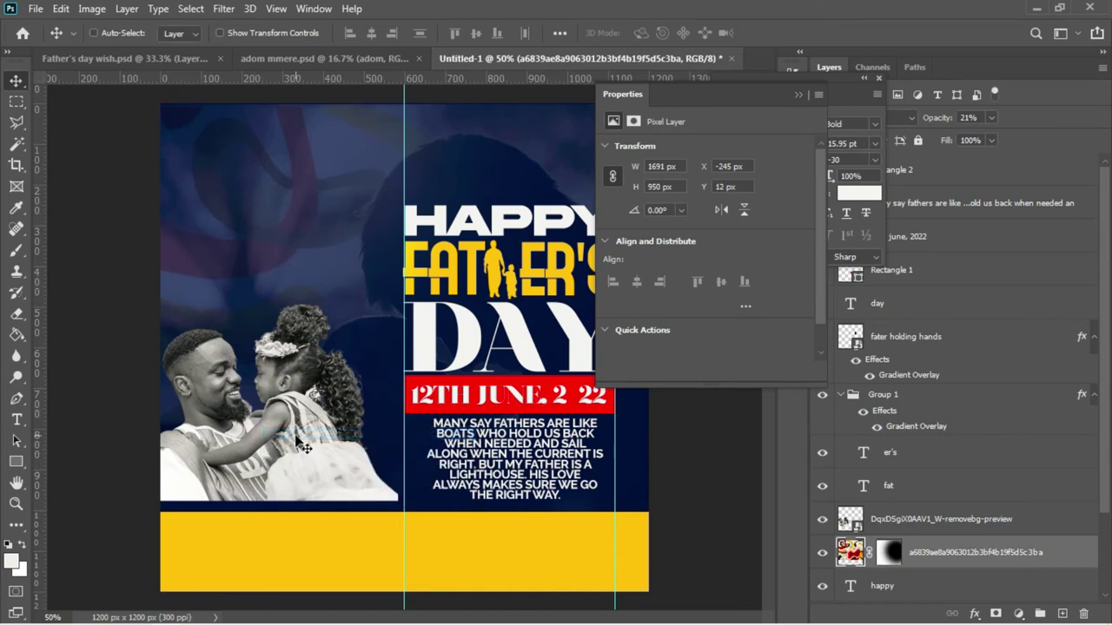
Select the father-and-daughter cutout layer and nudge it down to Y 521 px so its lower edge meets the yellow band
right_click(296, 438)
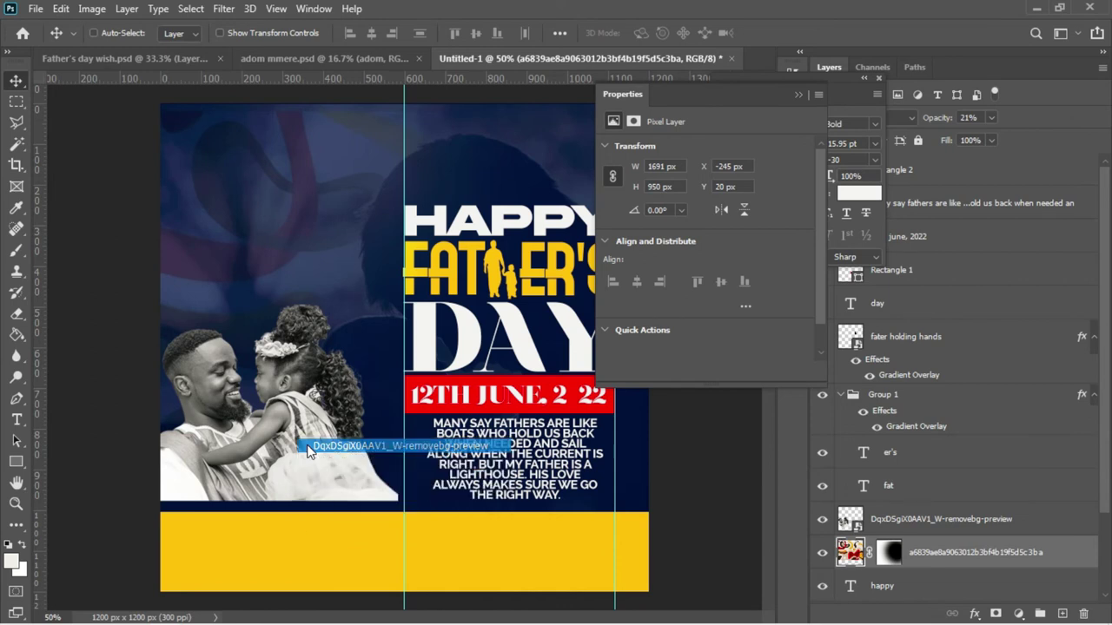
click(307, 443)
key(Down)
key(Down)
key(Down)
key(Down)
key(Down)
key(Down)
key(Down)
key(Down)
key(Down)
key(Down)
key(Down)
key(Down)
key(Down)
key(Down)
key(Down)
key(Down)
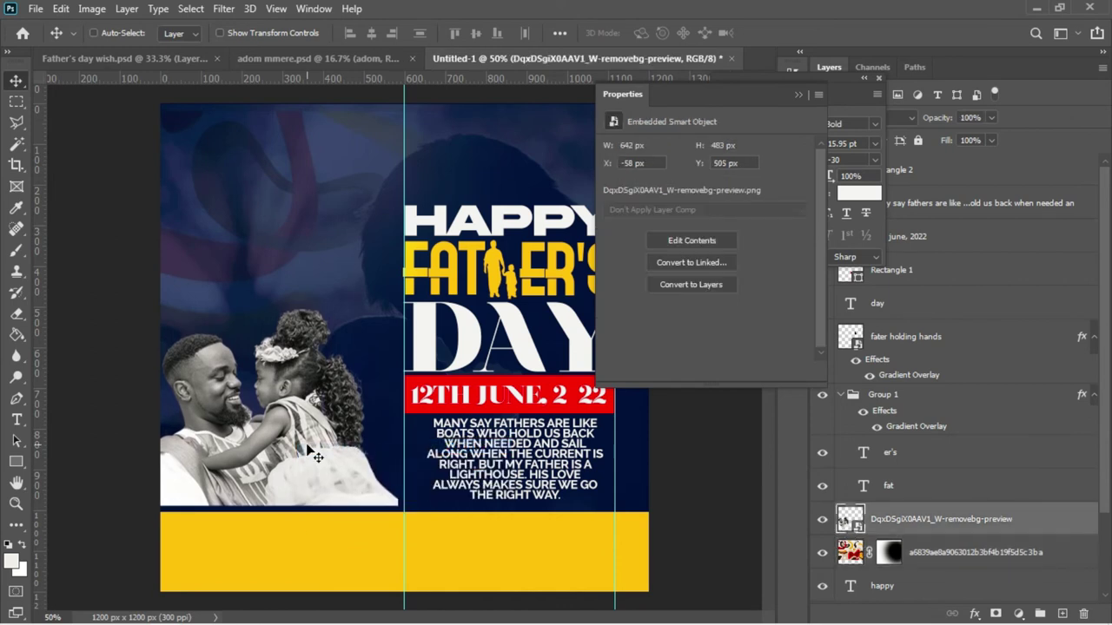
key(Down)
key(Down)
key(Down)
key(Down)
key(Down)
key(Down)
key(Down)
key(Down)
key(Down)
key(Down)
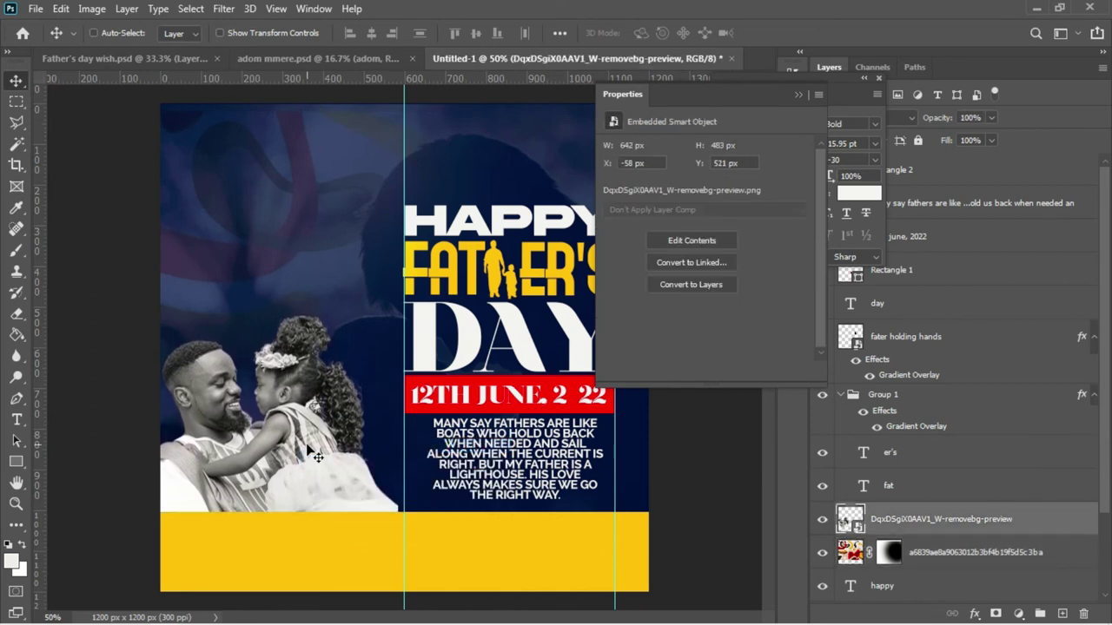
Draw a rounded rectangle about 558 by 148 px with a 1000 px radius setting, partly over the HAPPY FATHER'S headline
ctrl+click(153, 497)
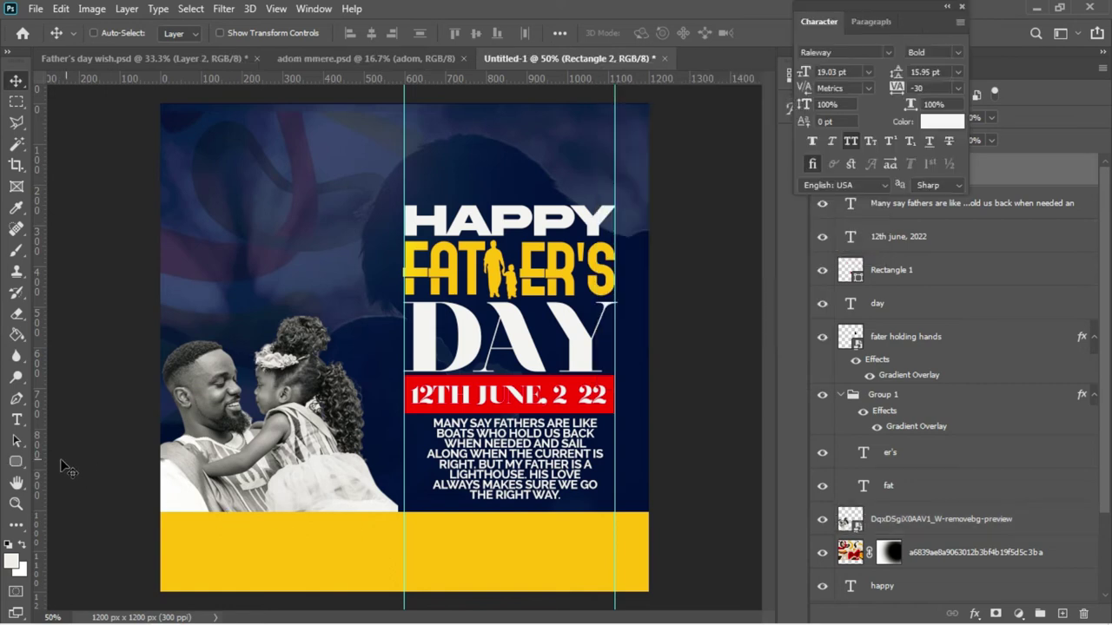
click(24, 465)
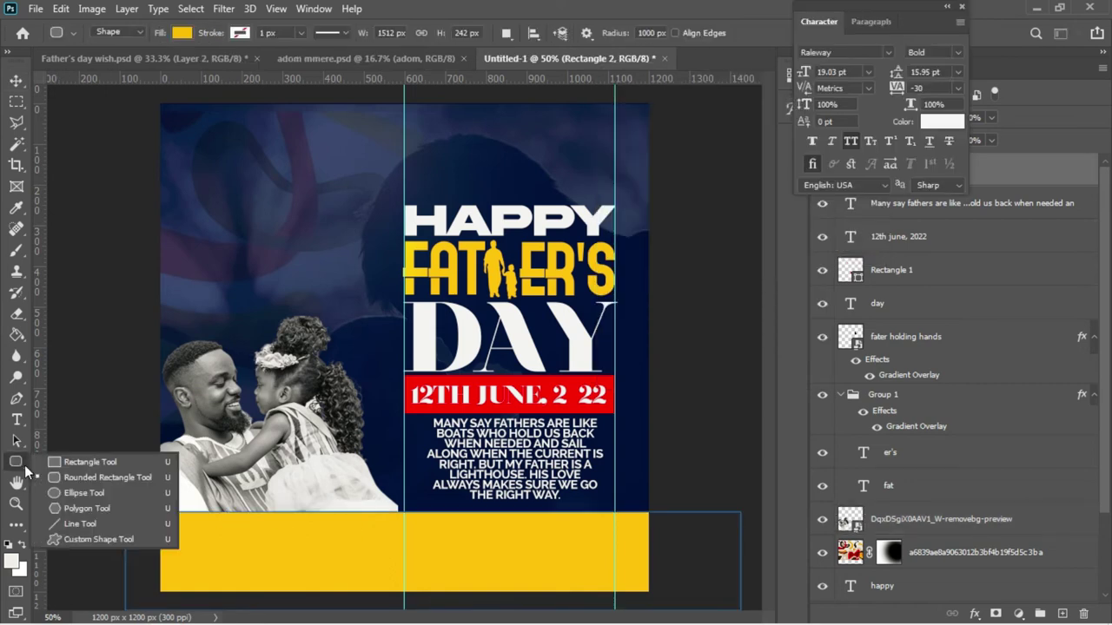
click(73, 479)
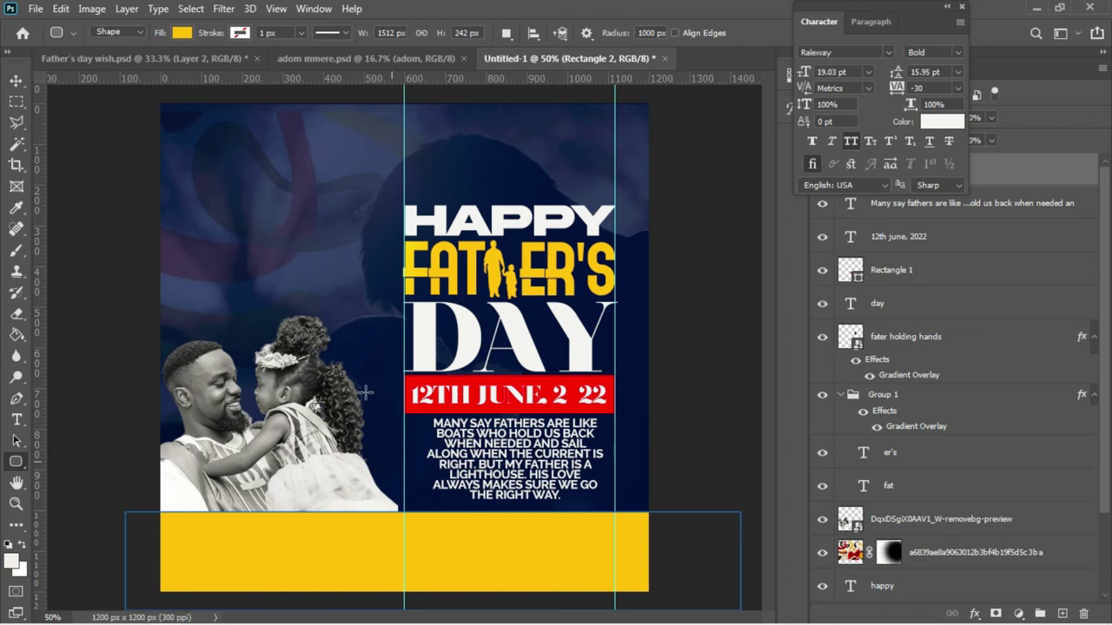
drag(274, 222, 501, 283)
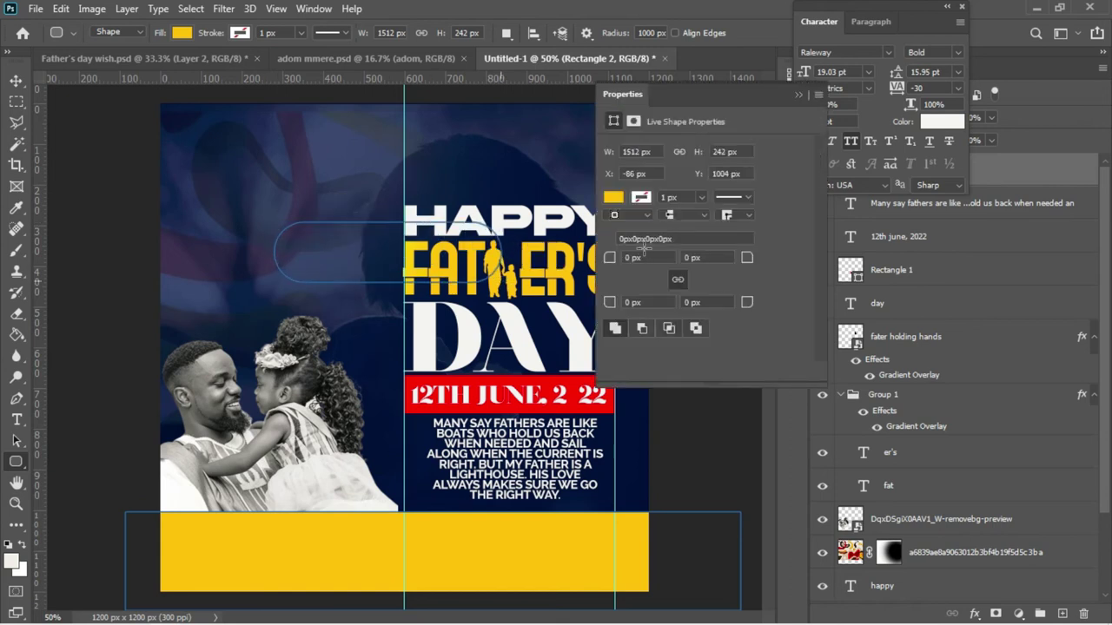
Fill the rounded rectangle with the recently used navy and move it onto the right end of the yellow band
click(620, 201)
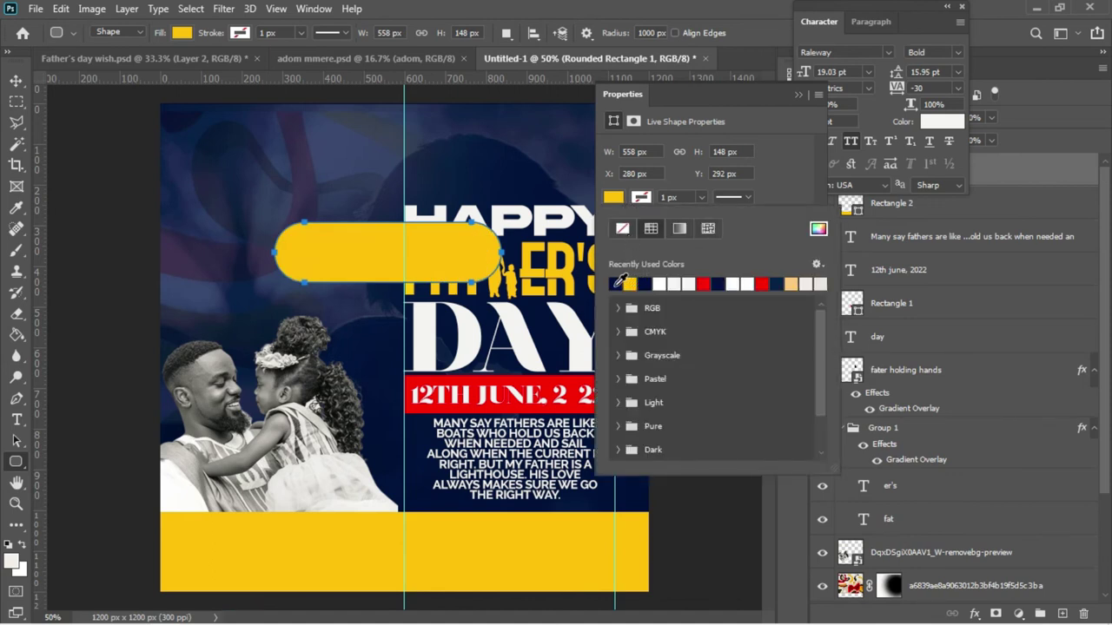
click(619, 283)
key(v)
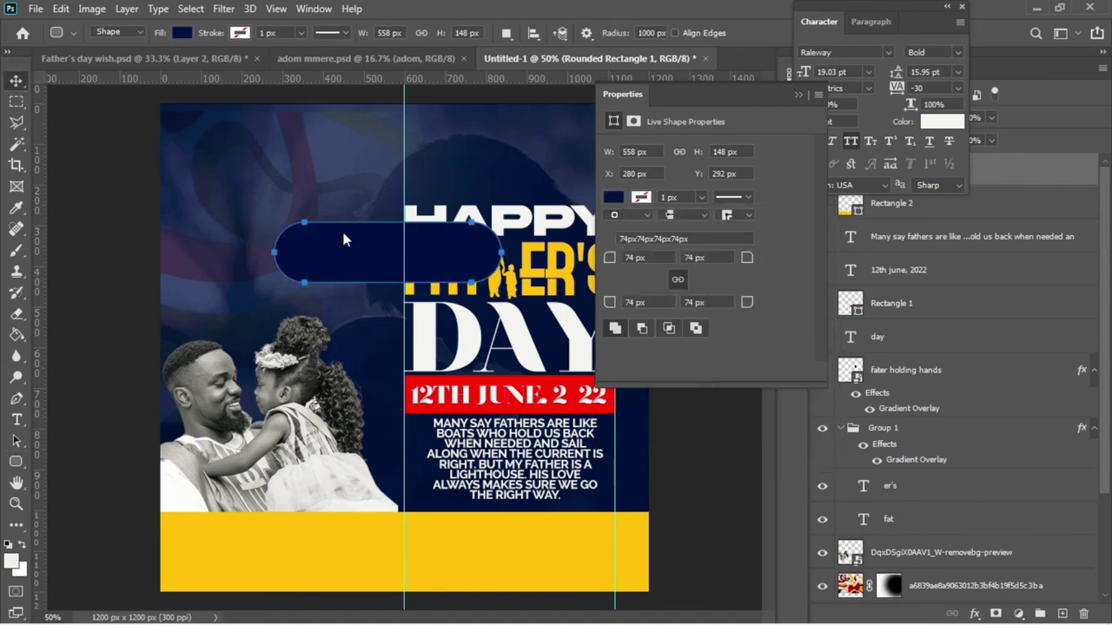
drag(378, 254, 578, 546)
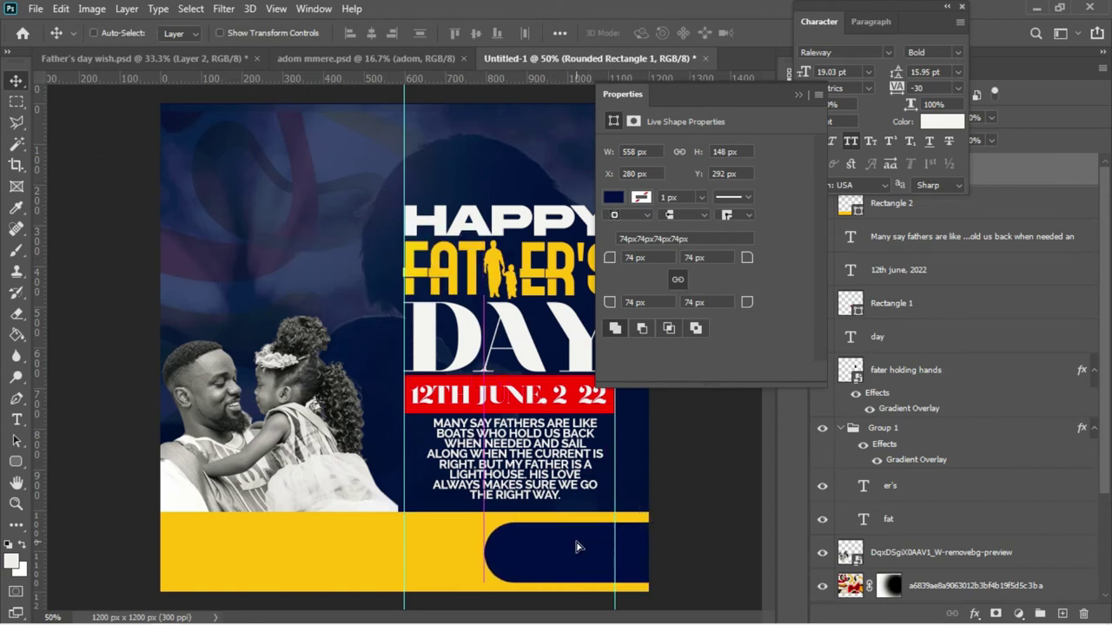
Add a white Raleway Bold text layer reading FRANK GRAPHICS in the empty navy area above the father and daughter
key(t)
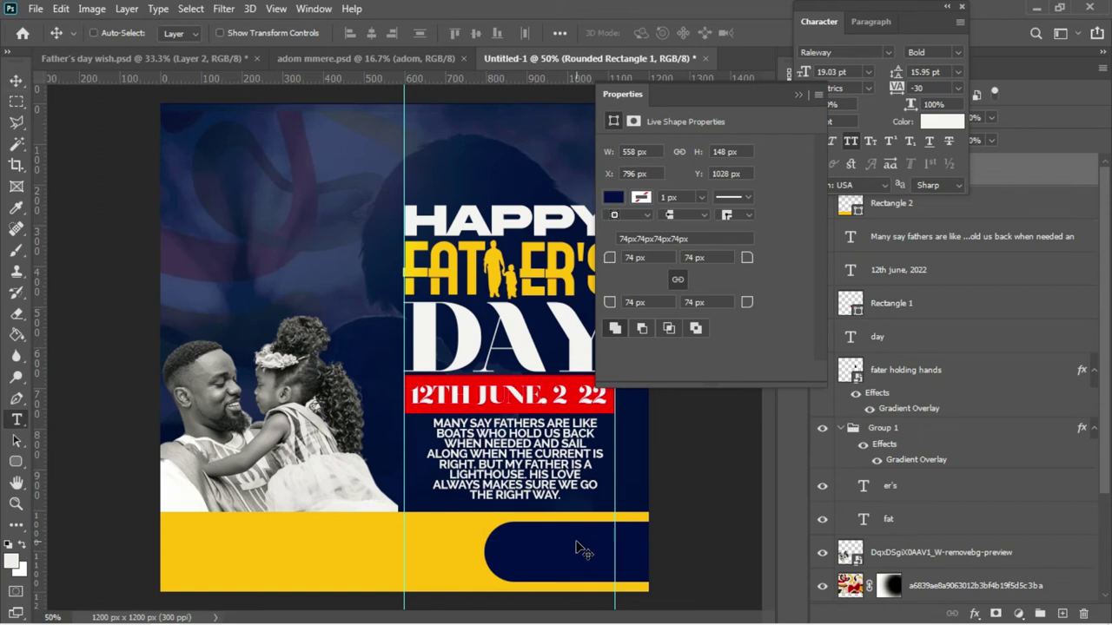
click(281, 209)
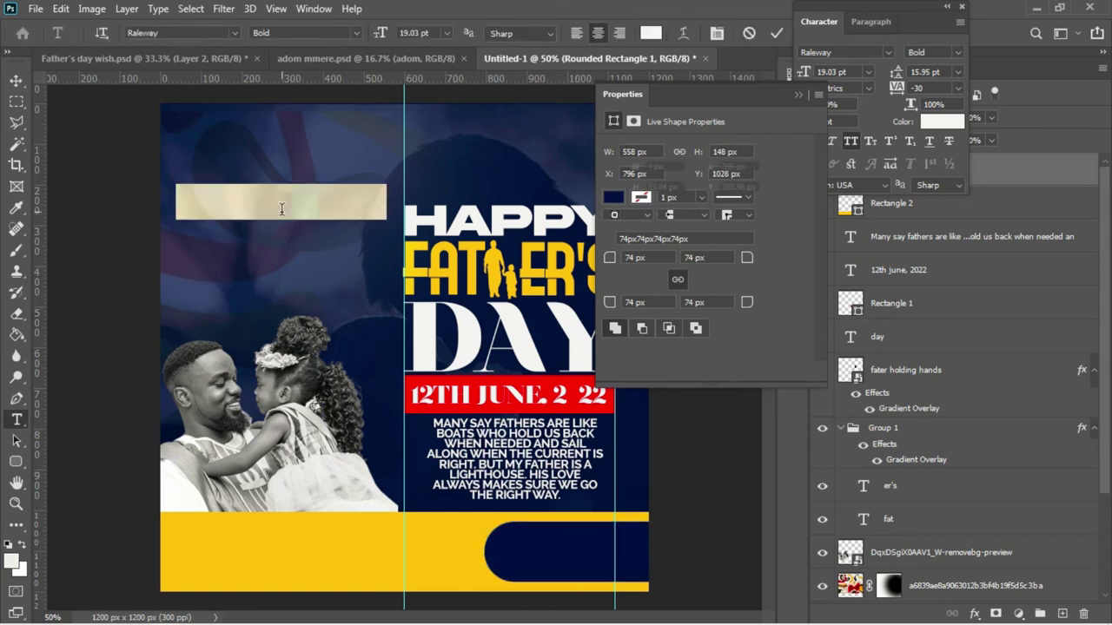
key(BackSpace)
text(FRANK)
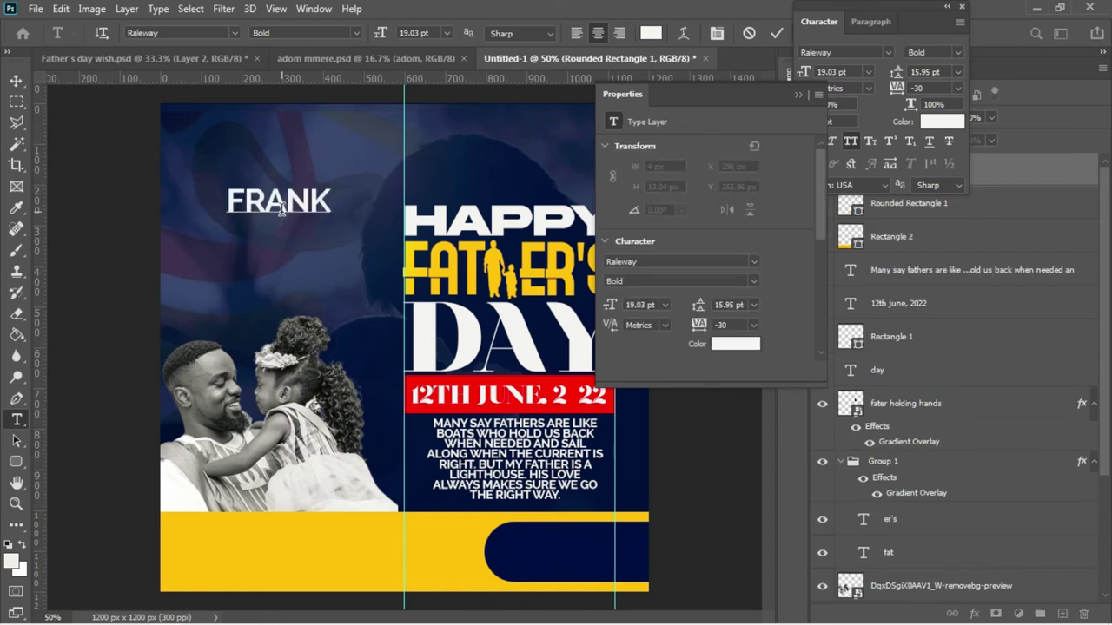
text( GRAP)
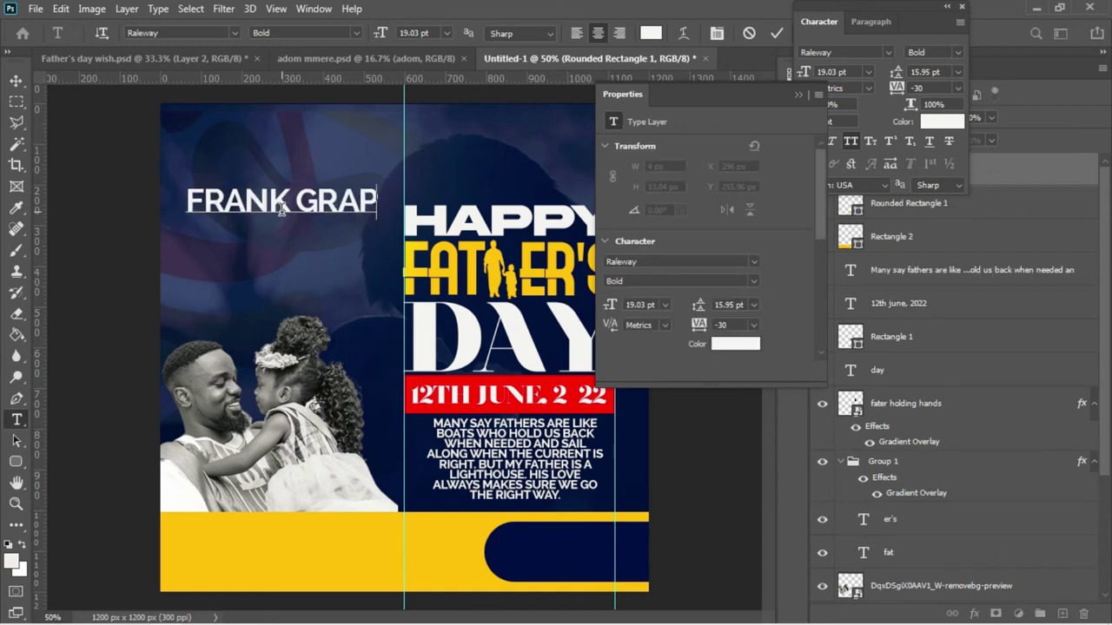
text(HICS)
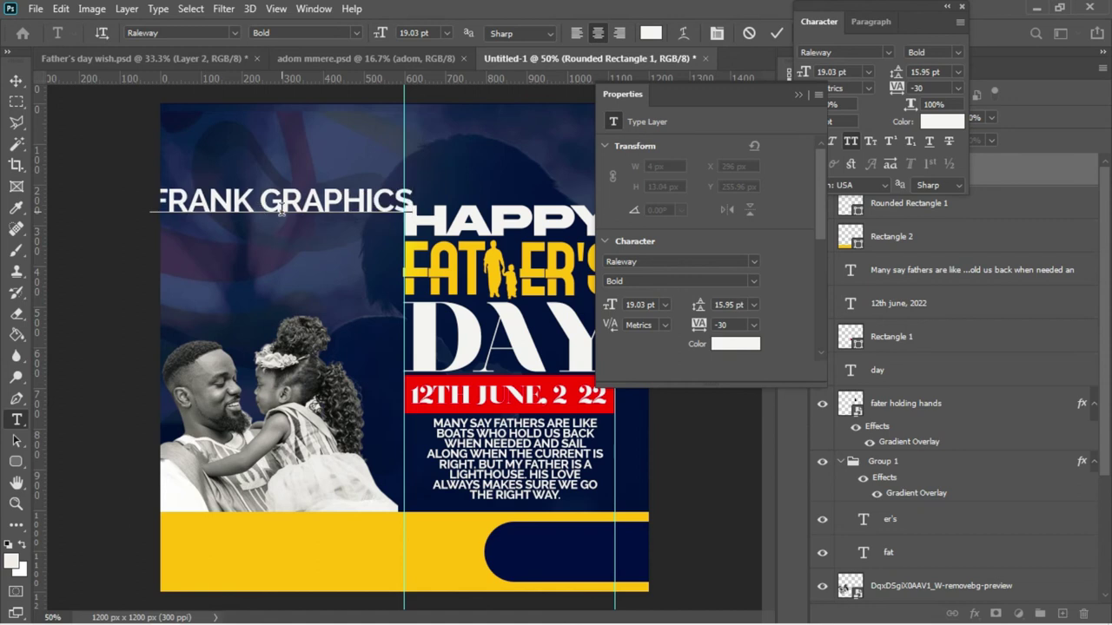
Reduce the FRANK GRAPHICS text to 13.01 pt and commit it
key(ctrl+a)
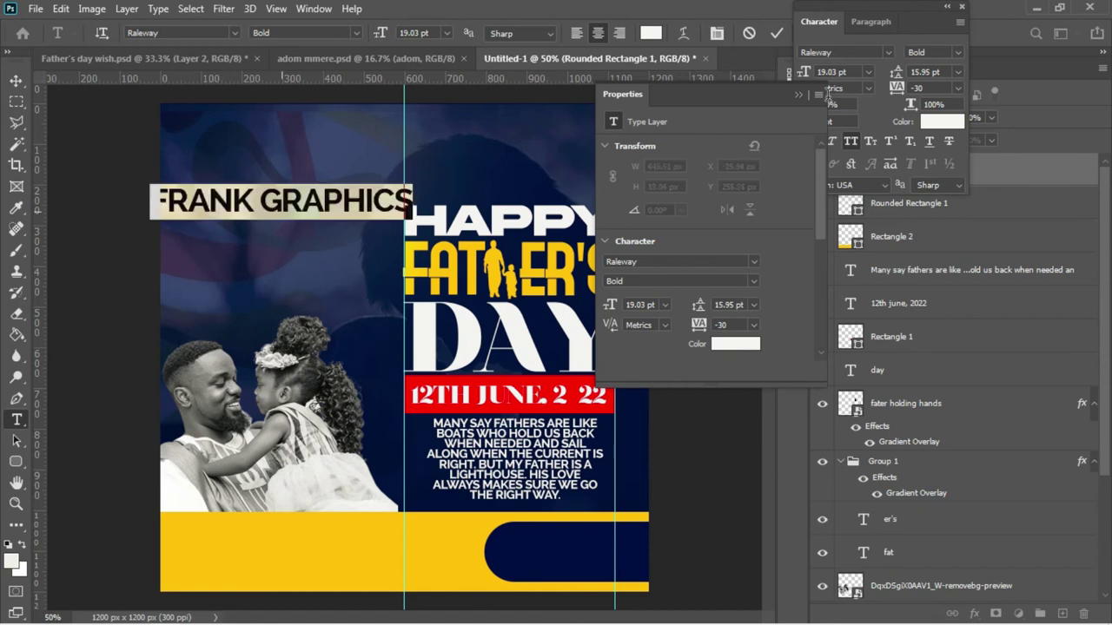
click(800, 94)
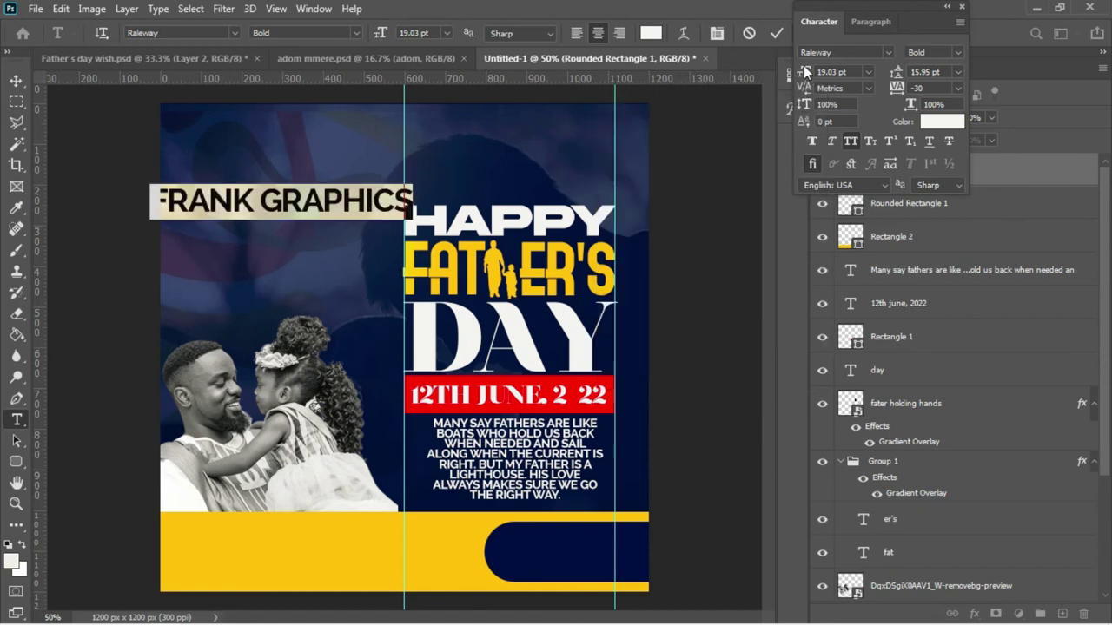
mouse_move(803, 71)
mouse_down()
mouse_move(772, 72)
mouse_move(787, 72)
mouse_up()
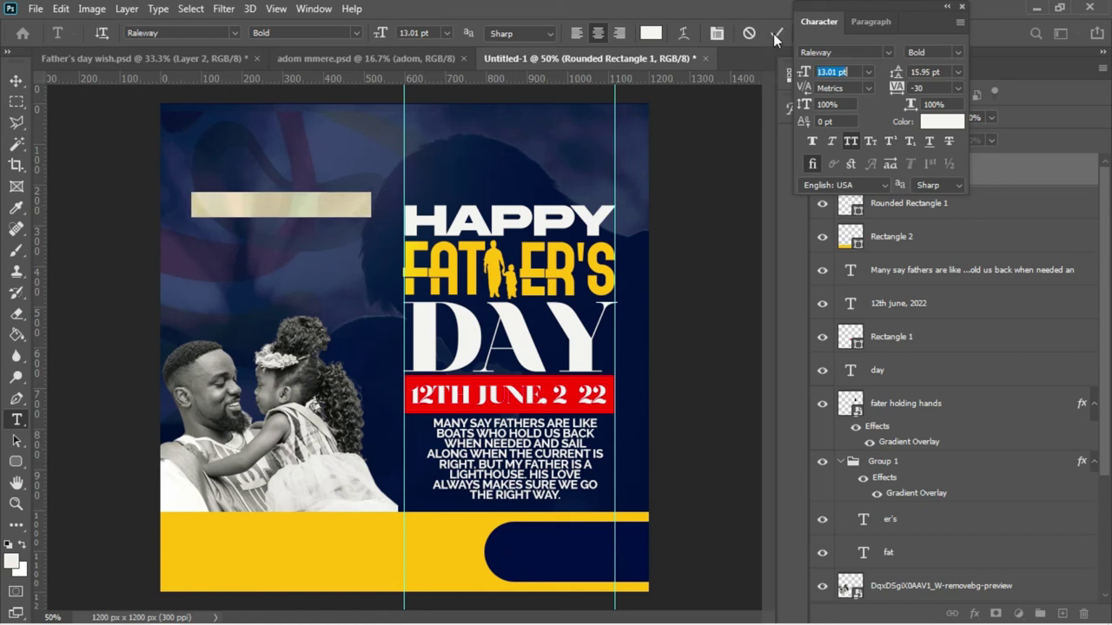
click(776, 39)
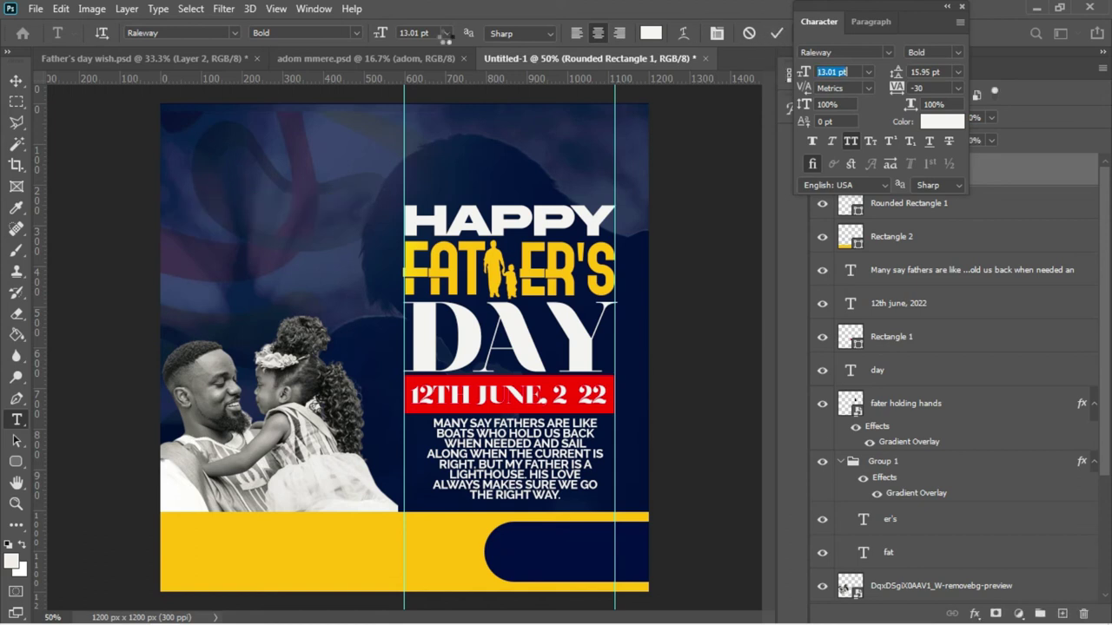
Move FRANK GRAPHICS onto the navy pill, scale it to about 71.89%, and nudge it up to sit vertically centred
click(17, 83)
drag(318, 217, 622, 556)
key(ctrl+t)
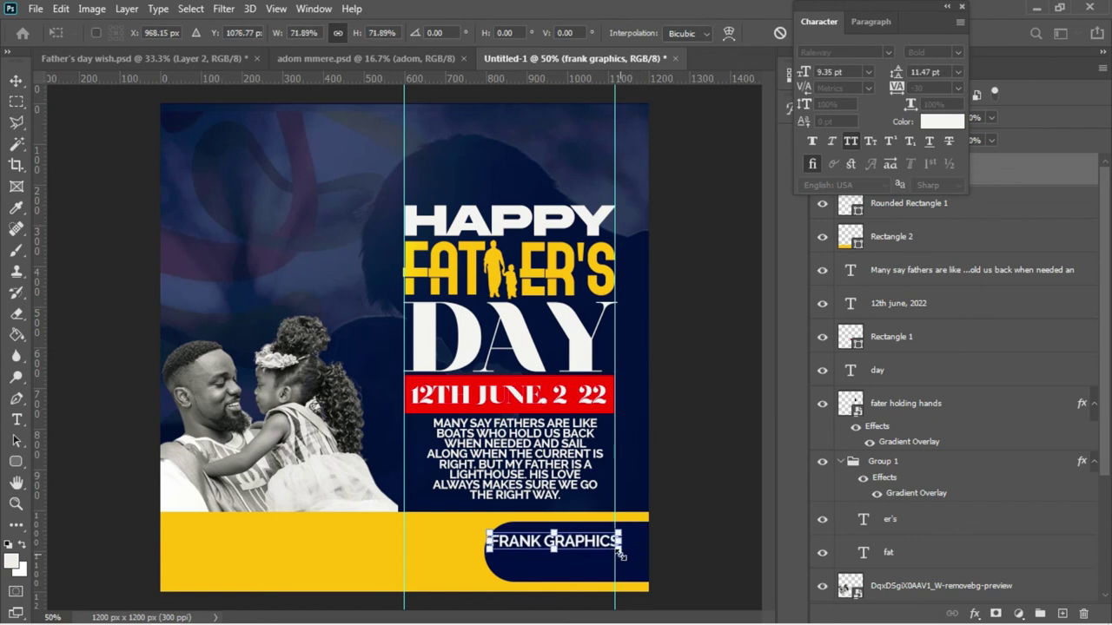
key(Return)
mouse_move(608, 547)
mouse_down()
mouse_move(624, 539)
mouse_move(612, 546)
mouse_move(623, 560)
mouse_up()
key(Up)
key(Up)
key(Up)
key(Up)
key(Up)
key(Up)
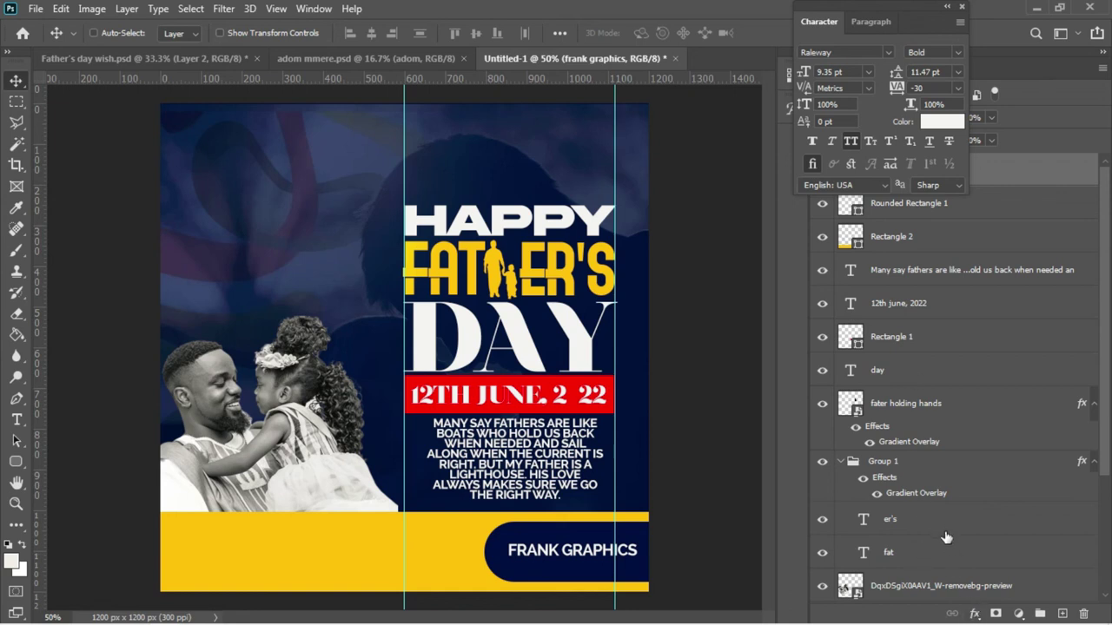
Add a Curves adjustment layer above all layers and pull the RGB midtones slightly down to darken the flyer
click(976, 614)
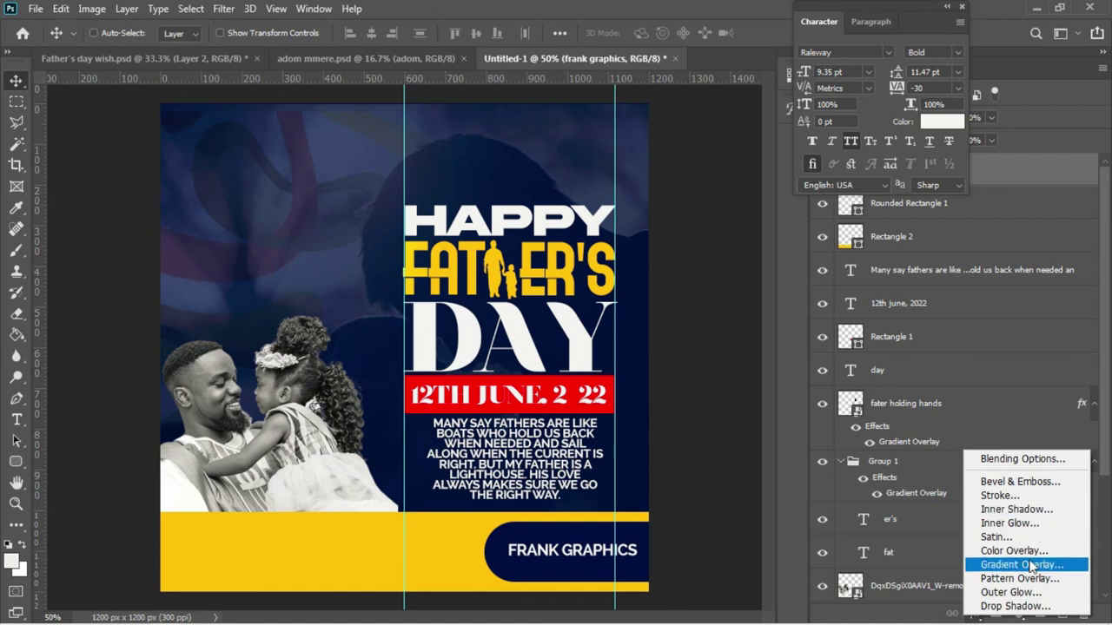
click(927, 359)
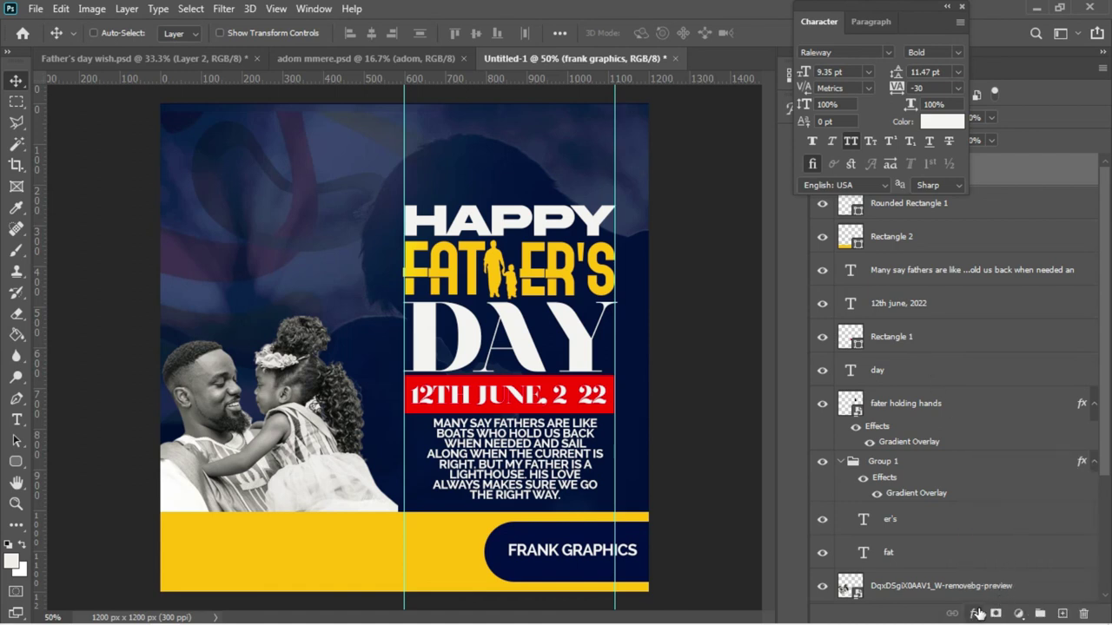
click(1018, 614)
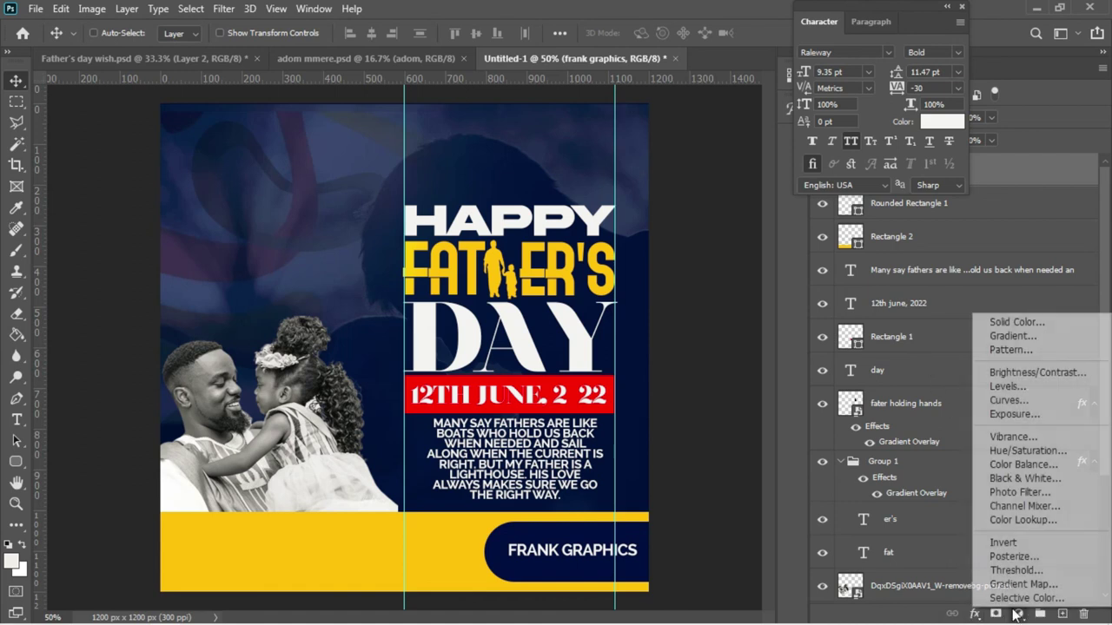
click(1007, 401)
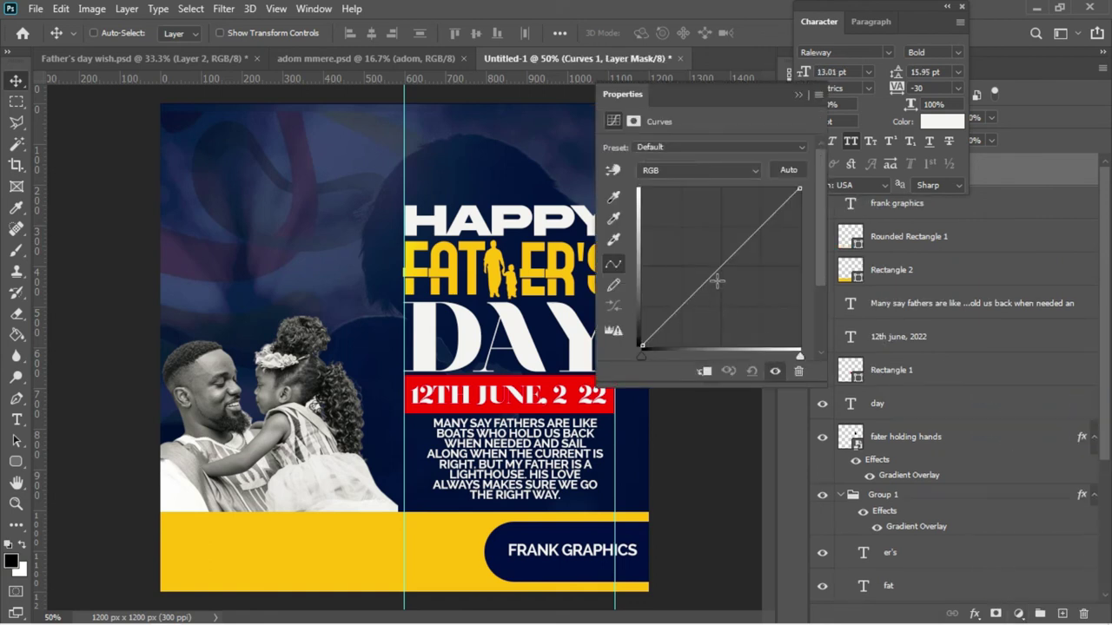
drag(715, 274, 726, 283)
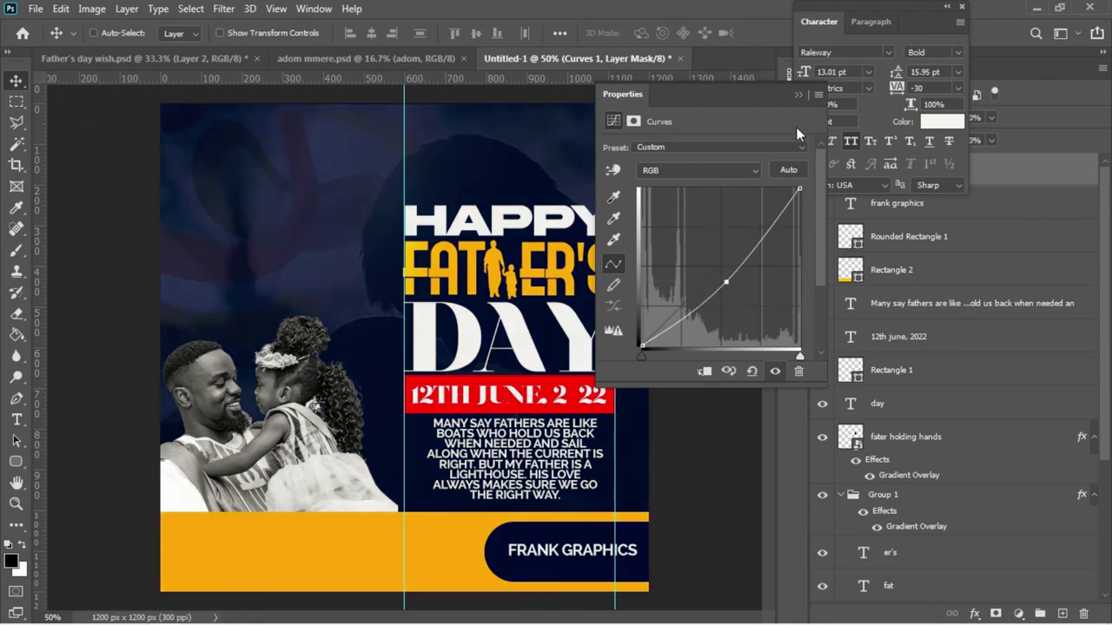
click(797, 94)
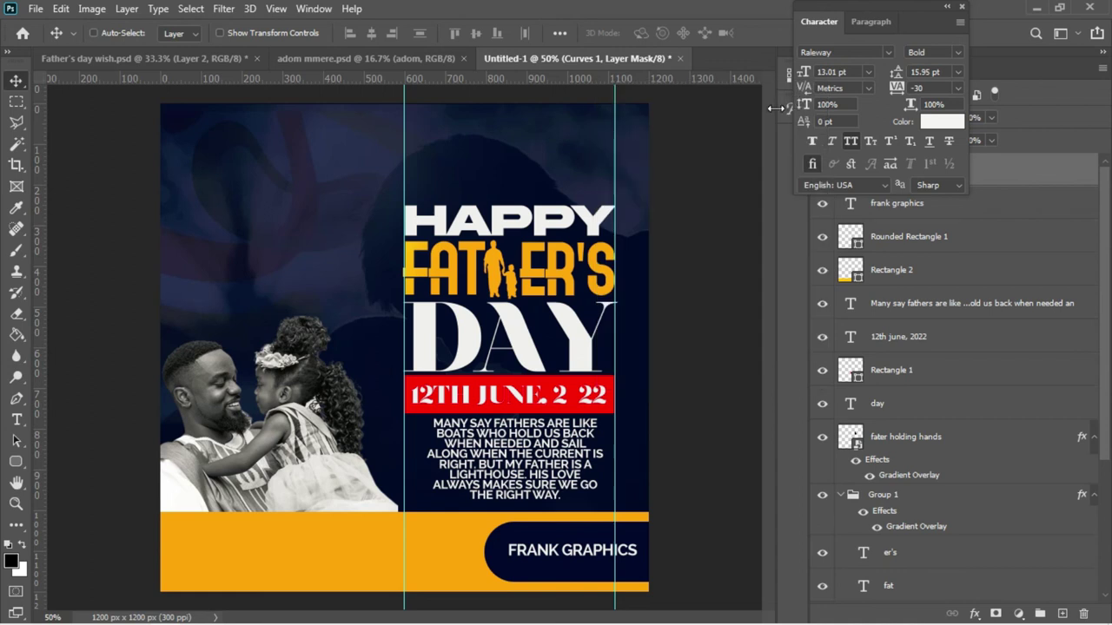
Recolour the yellow footer band with orange #fbac00 sampled from the father silhouette in the headline
right_click(445, 532)
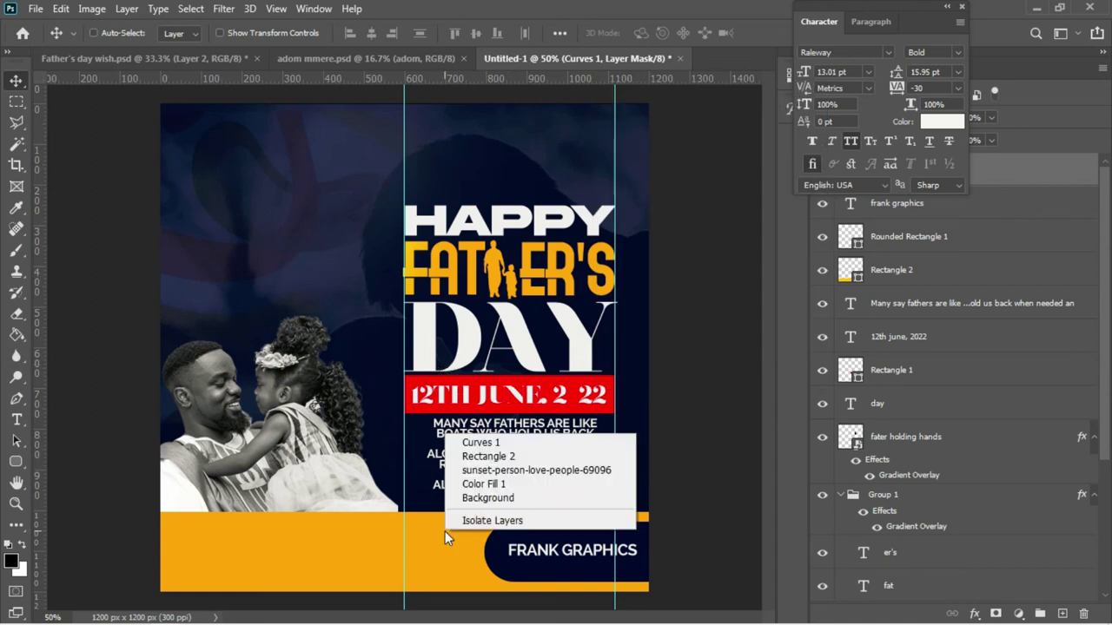
click(465, 458)
double_click(858, 279)
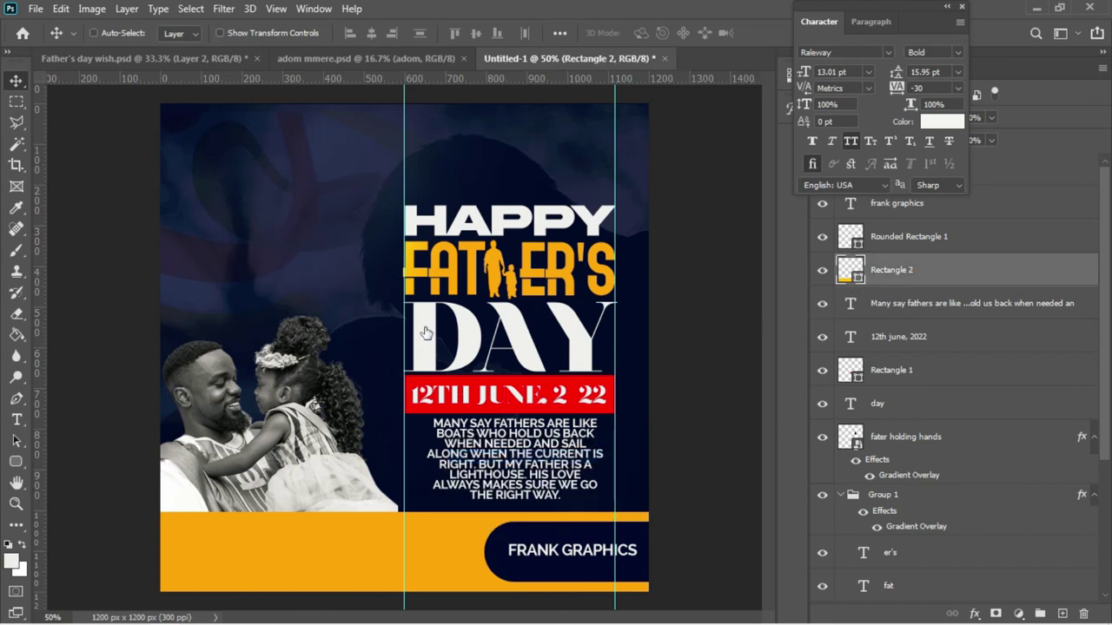
click(450, 270)
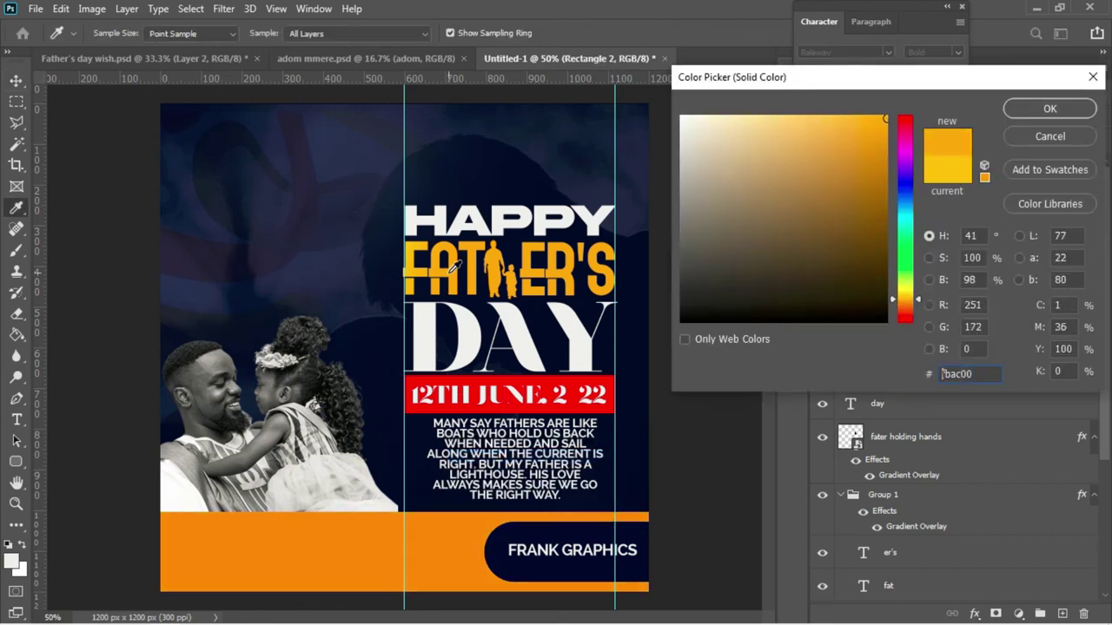
click(415, 256)
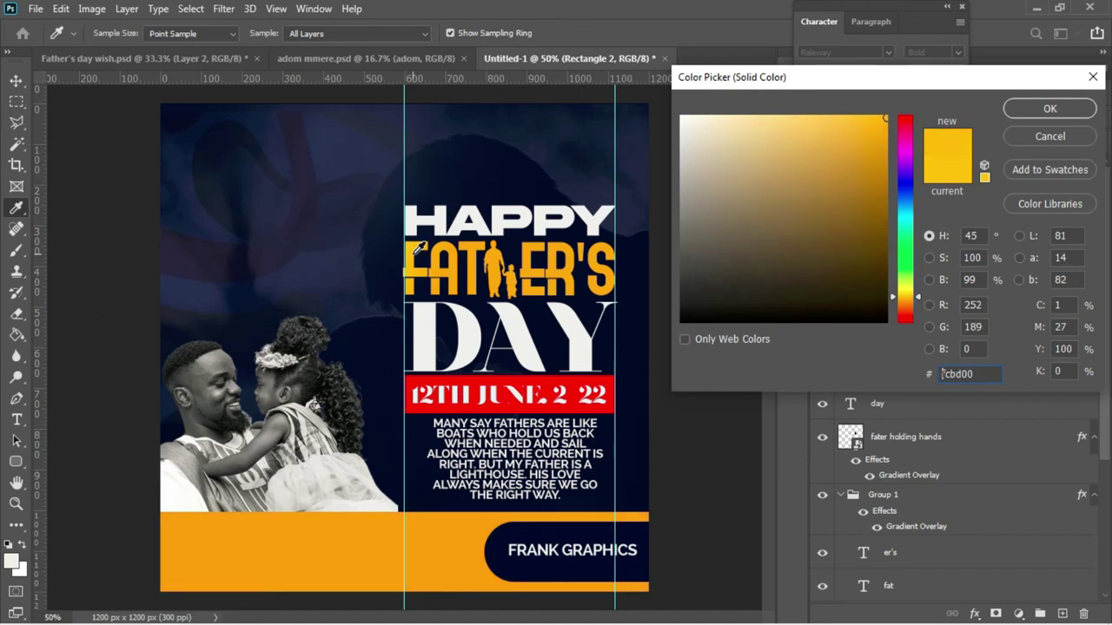
click(414, 253)
click(500, 254)
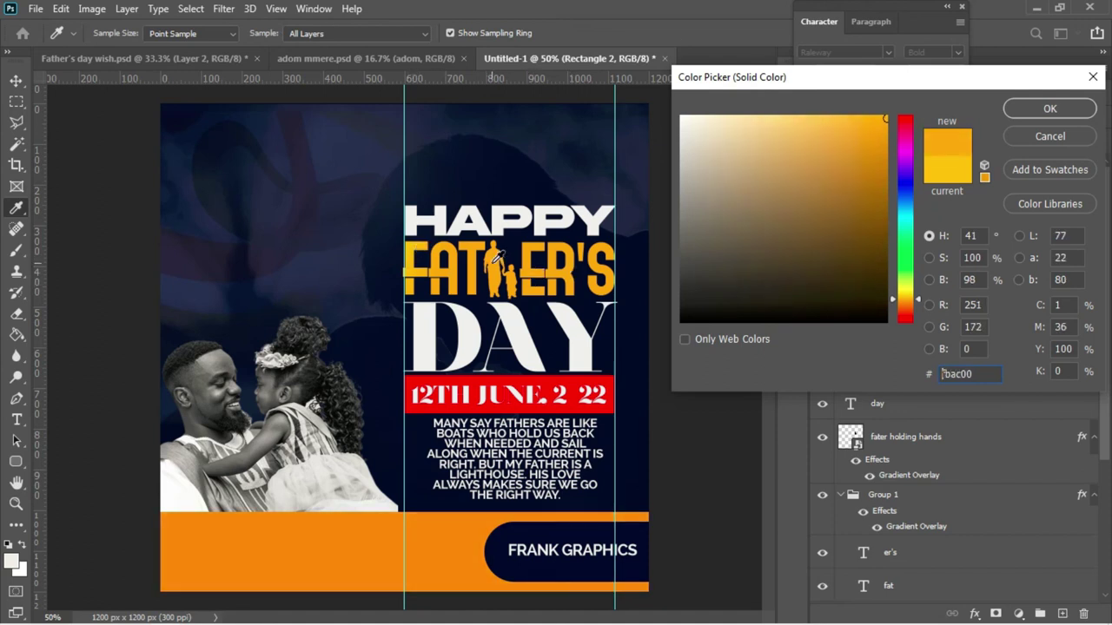
click(1011, 109)
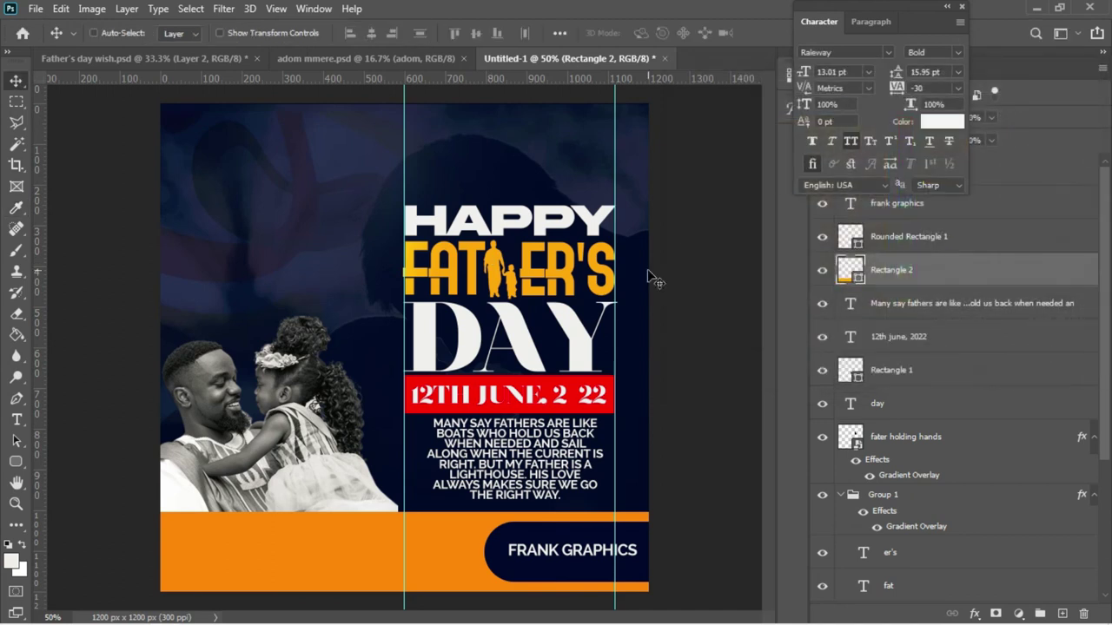
Add a black drop shadow to the footer band with 100% opacity, 90° angle, 14 px distance, 7% spread and 88 px size
right_click(938, 279)
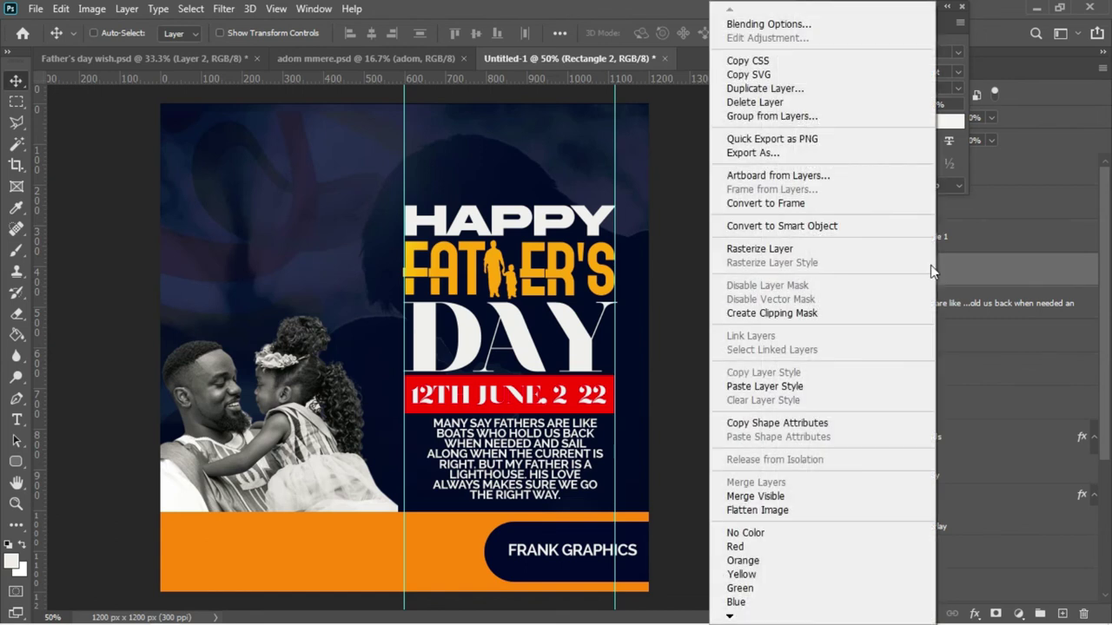
click(786, 28)
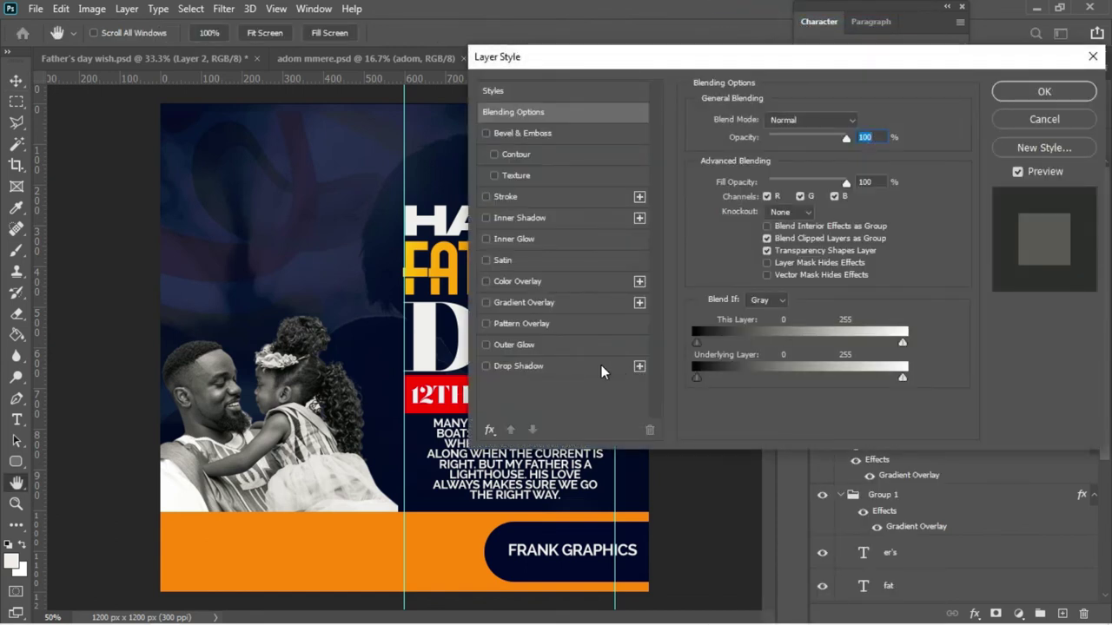
click(601, 366)
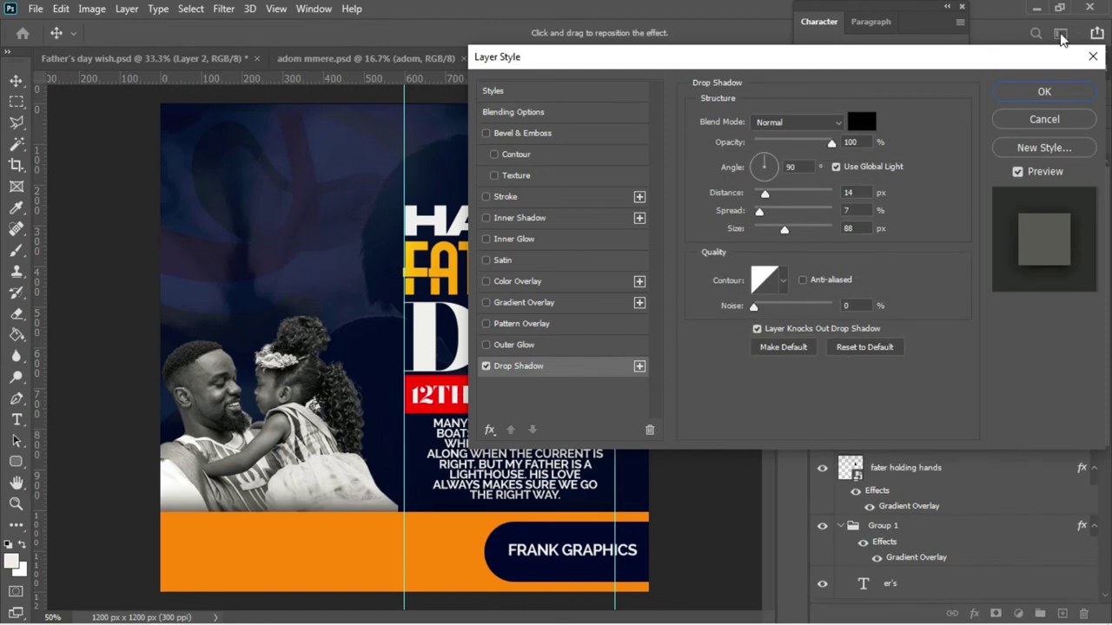
click(1044, 91)
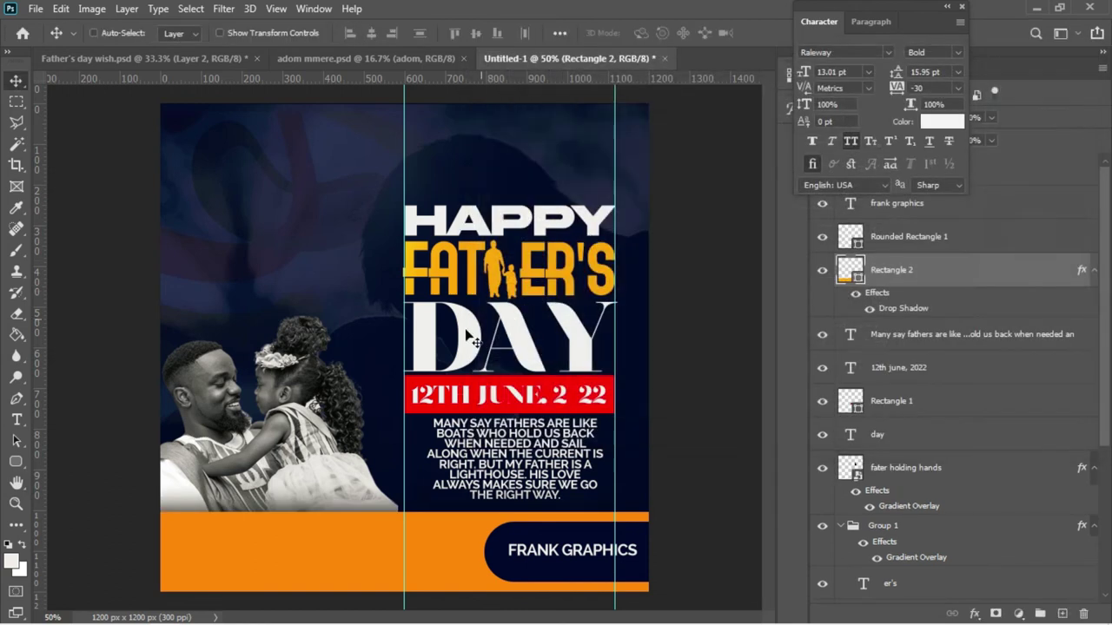